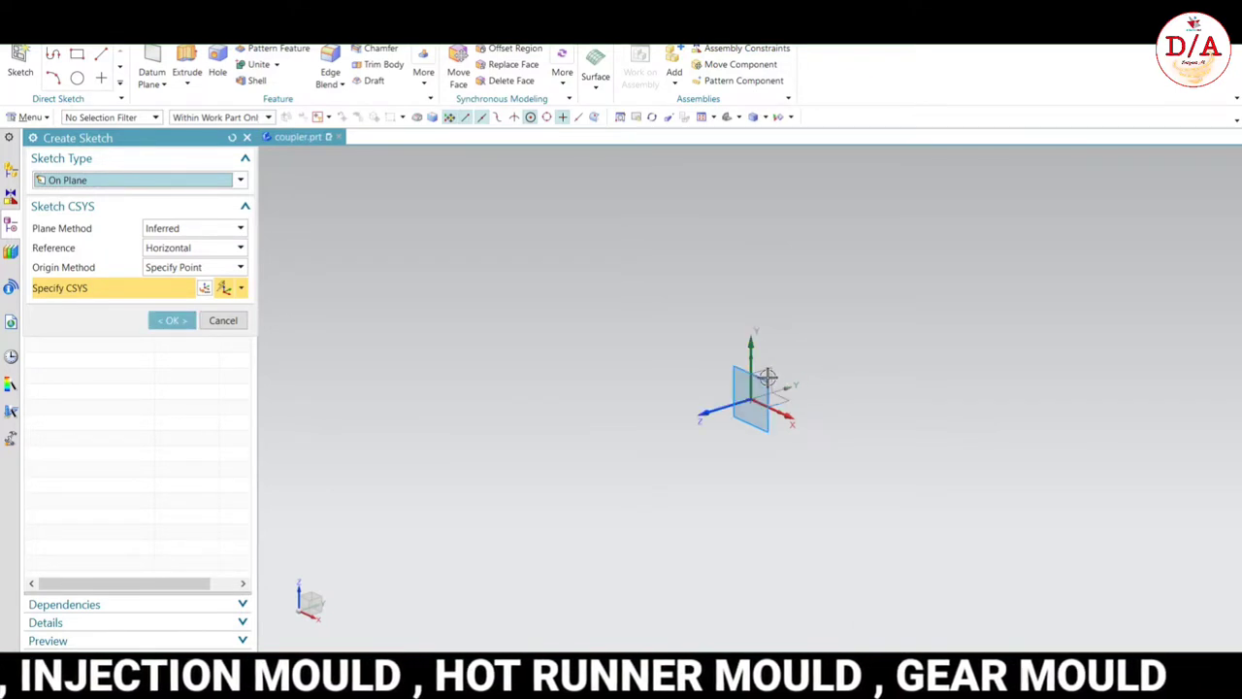
# - Pick the vertical XZ datum plane as the sketch plane and enter sketch mode
pyautogui.click(766, 382)
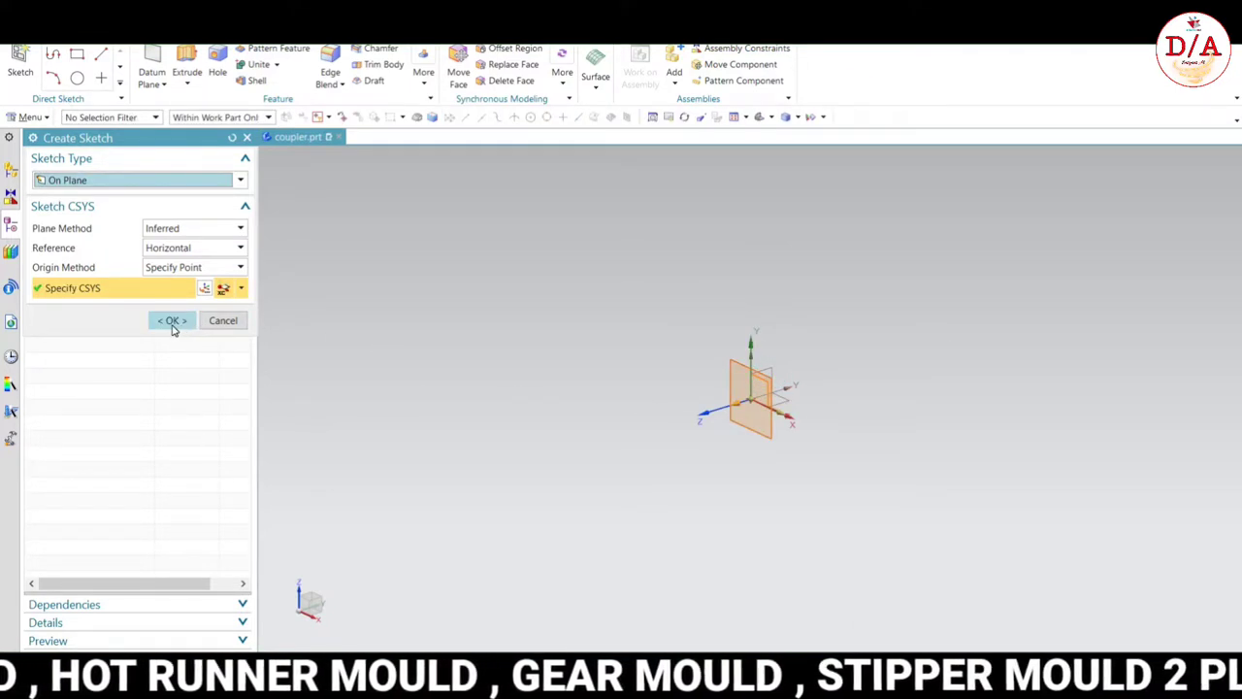
pyautogui.click(172, 323)
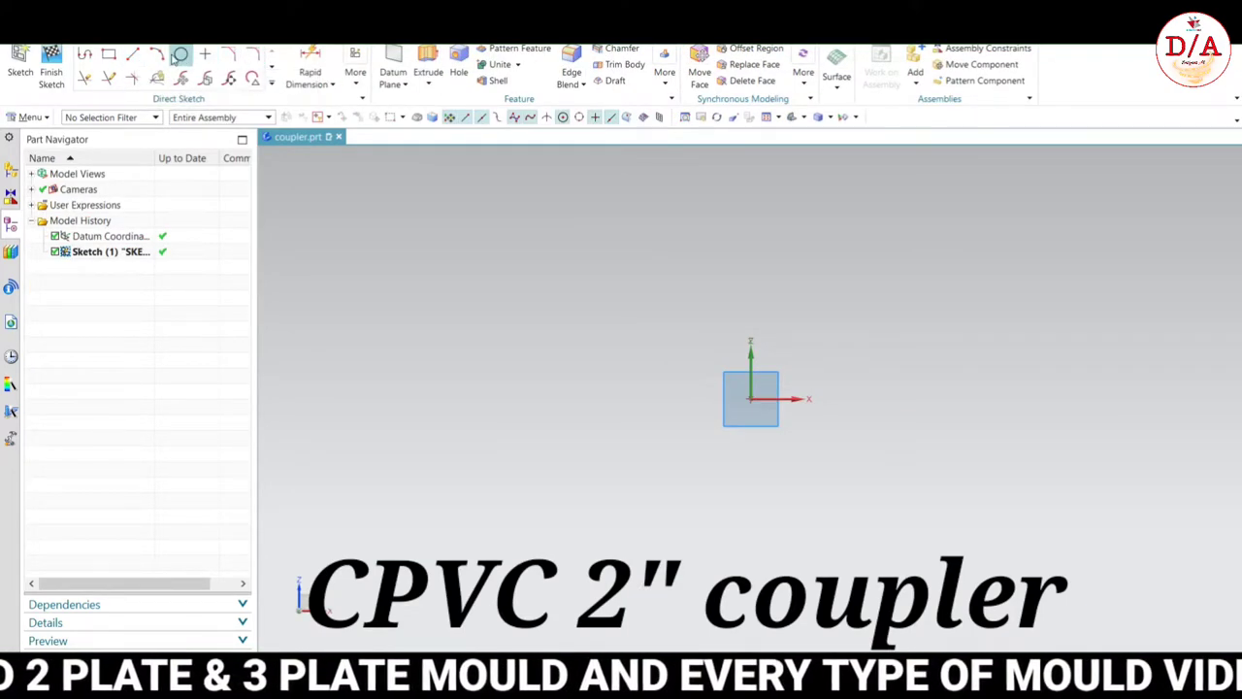
# - Draw a horizontal line of length 54 at angle 0 below the sketch origin
pyautogui.click(133, 55)
pyautogui.click(668, 458)
pyautogui.write('54')
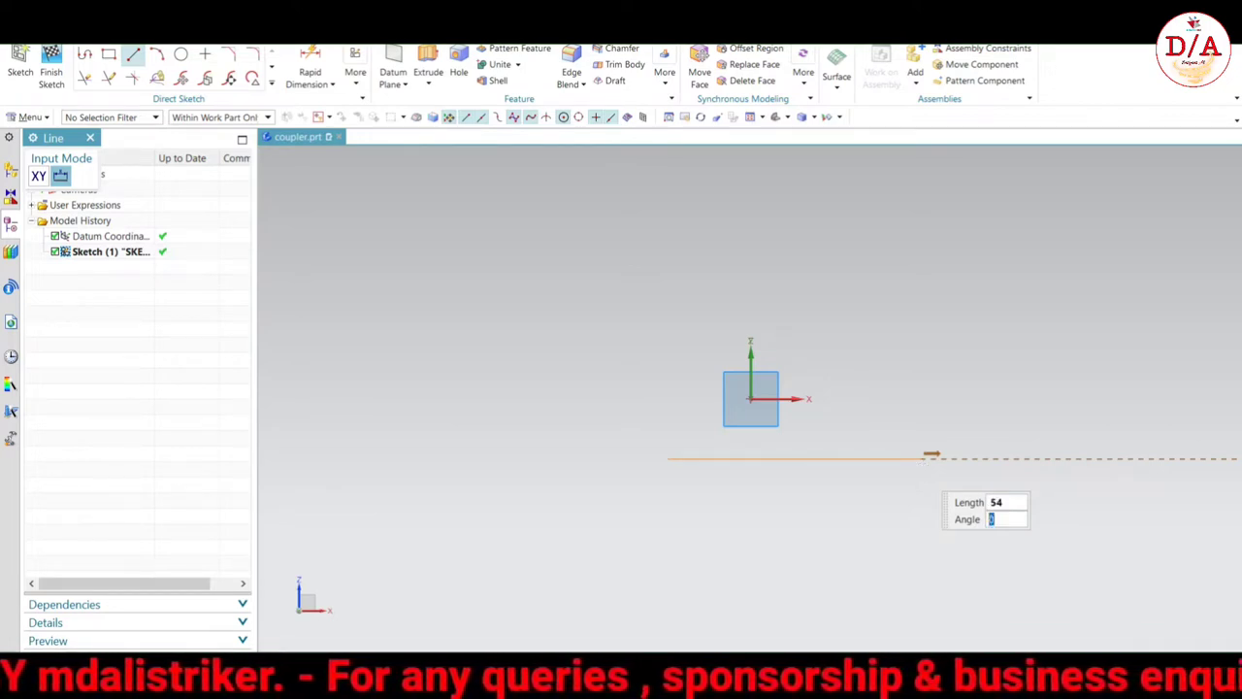
pyautogui.press('Return')
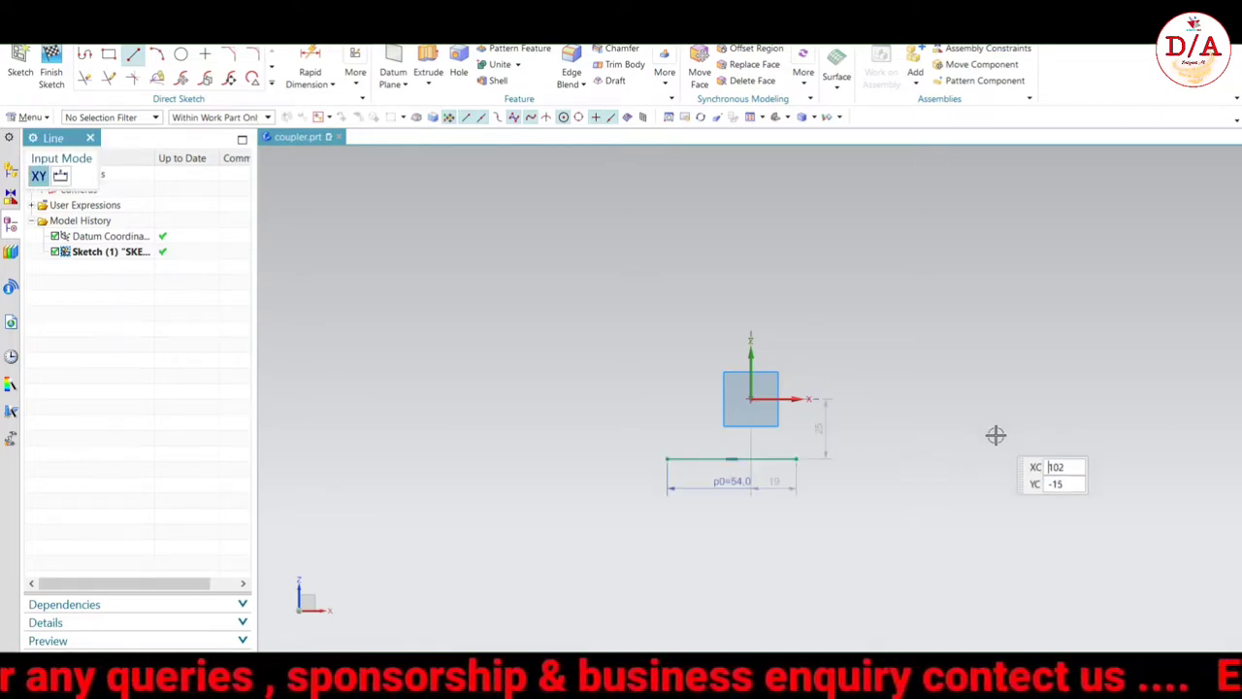
pyautogui.press('Escape')
pyautogui.click(735, 459)
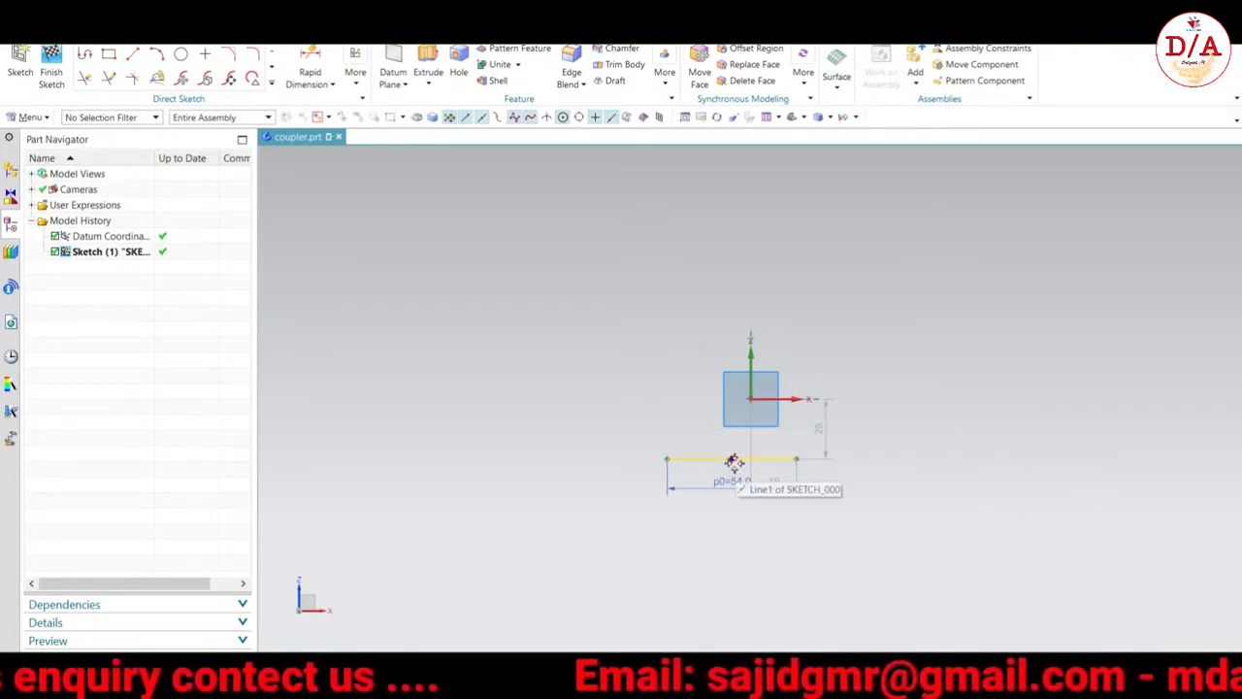
# - Constrain the 54-long line's midpoint onto the vertical datum axis with Point on Curve
pyautogui.scroll(2, 787, 405)
pyautogui.scroll(1, 787, 405)
pyautogui.scroll(-4, 679, 417)
pyautogui.scroll(4, 679, 418)
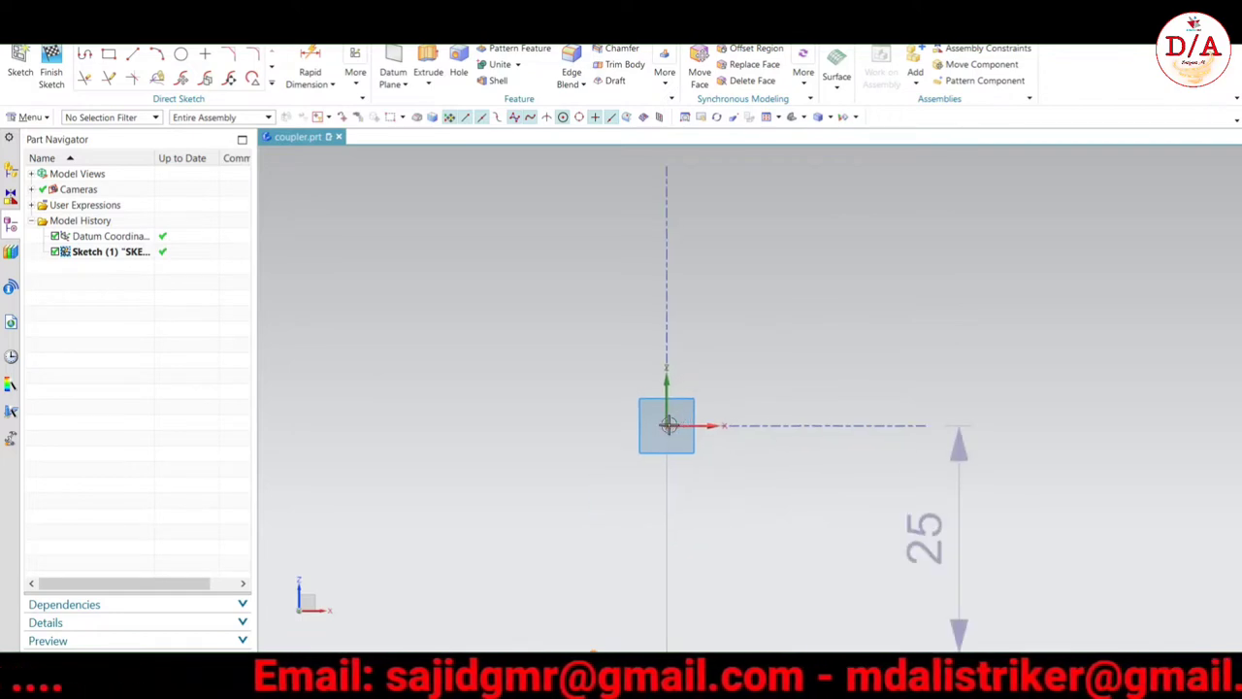
pyautogui.scroll(-5, 835, 349)
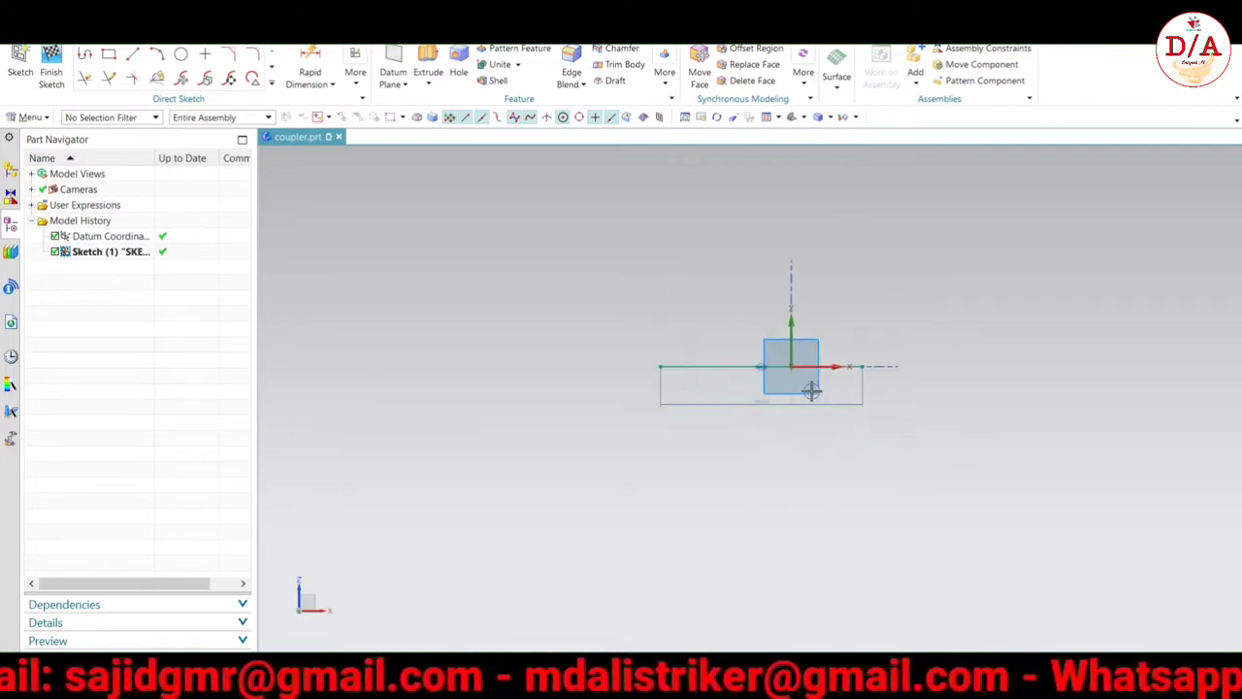
pyautogui.scroll(4, 776, 374)
pyautogui.click(733, 342)
pyautogui.click(803, 297)
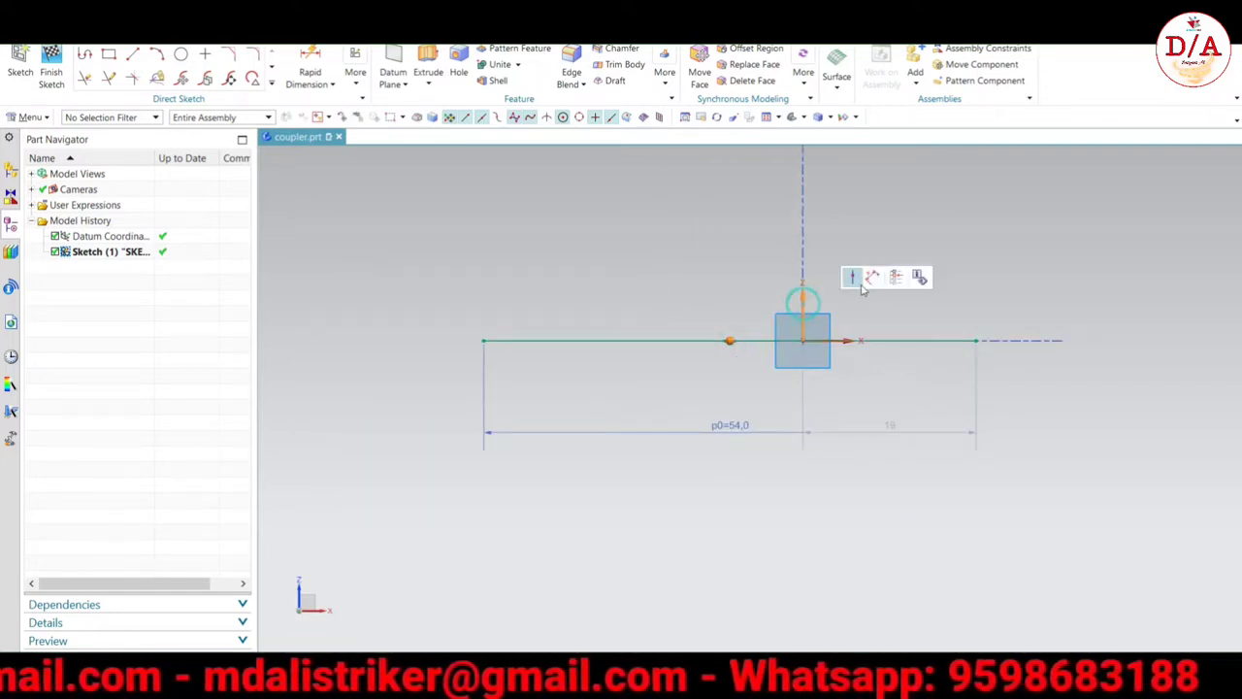
pyautogui.scroll(-2, 776, 347)
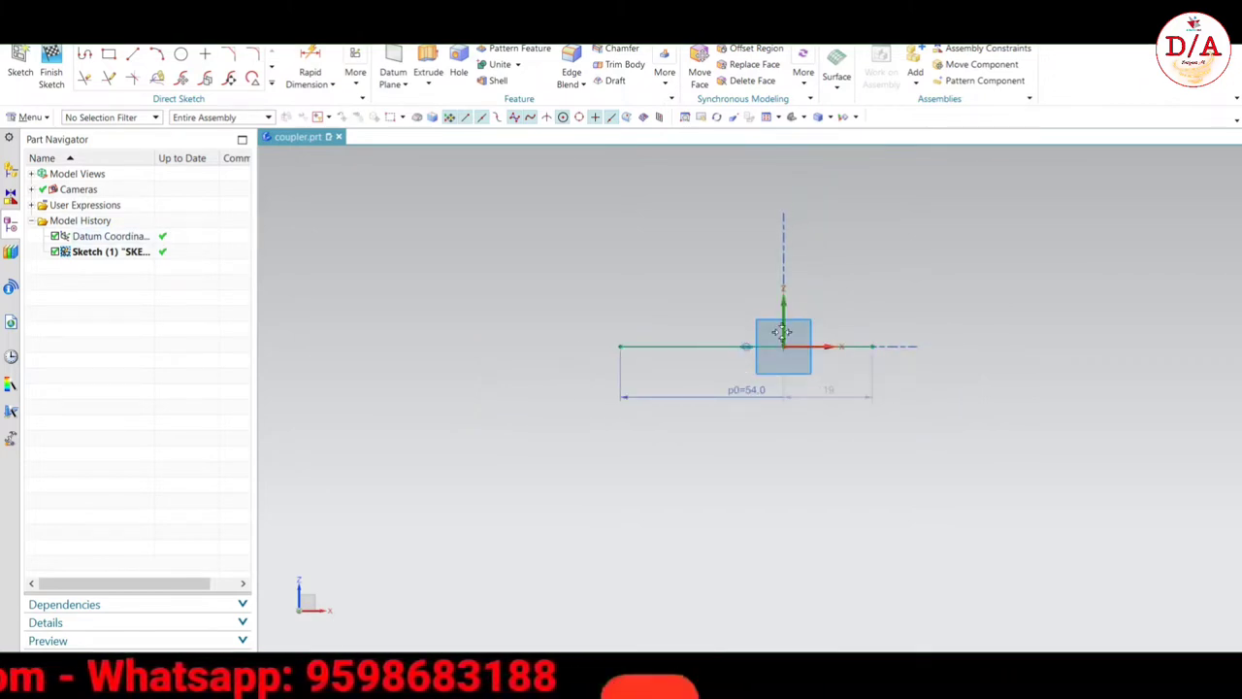
pyautogui.click(785, 305)
pyautogui.click(826, 285)
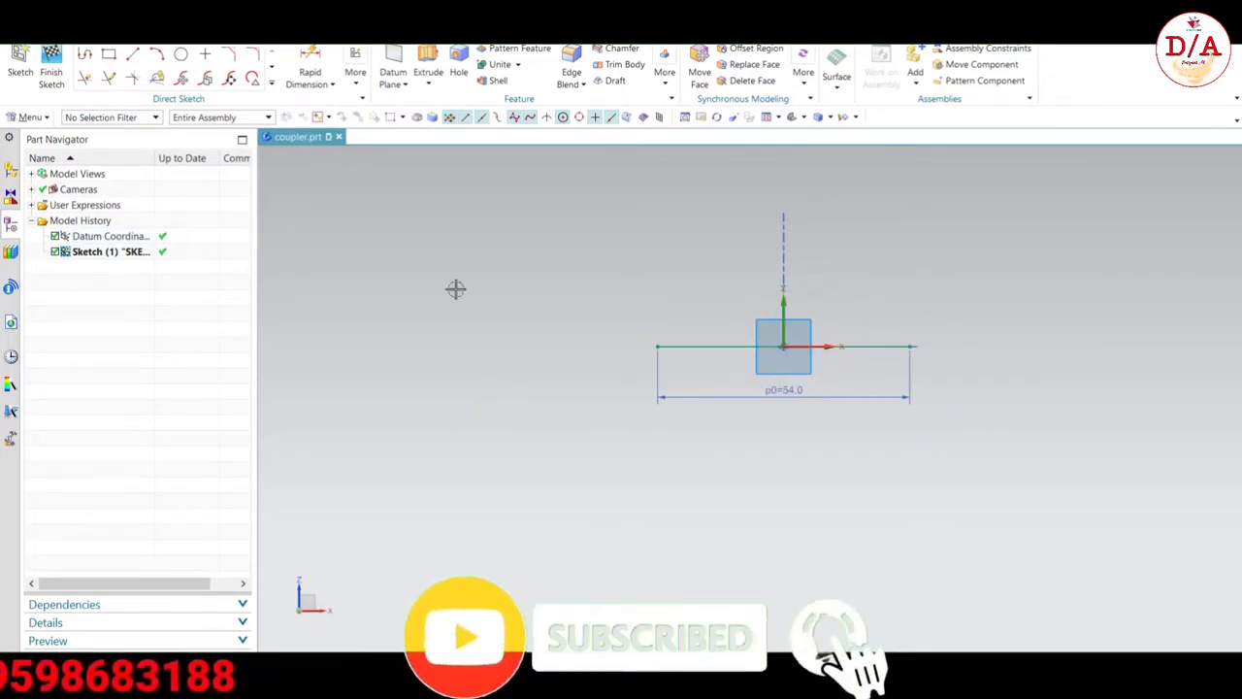
pyautogui.click(133, 53)
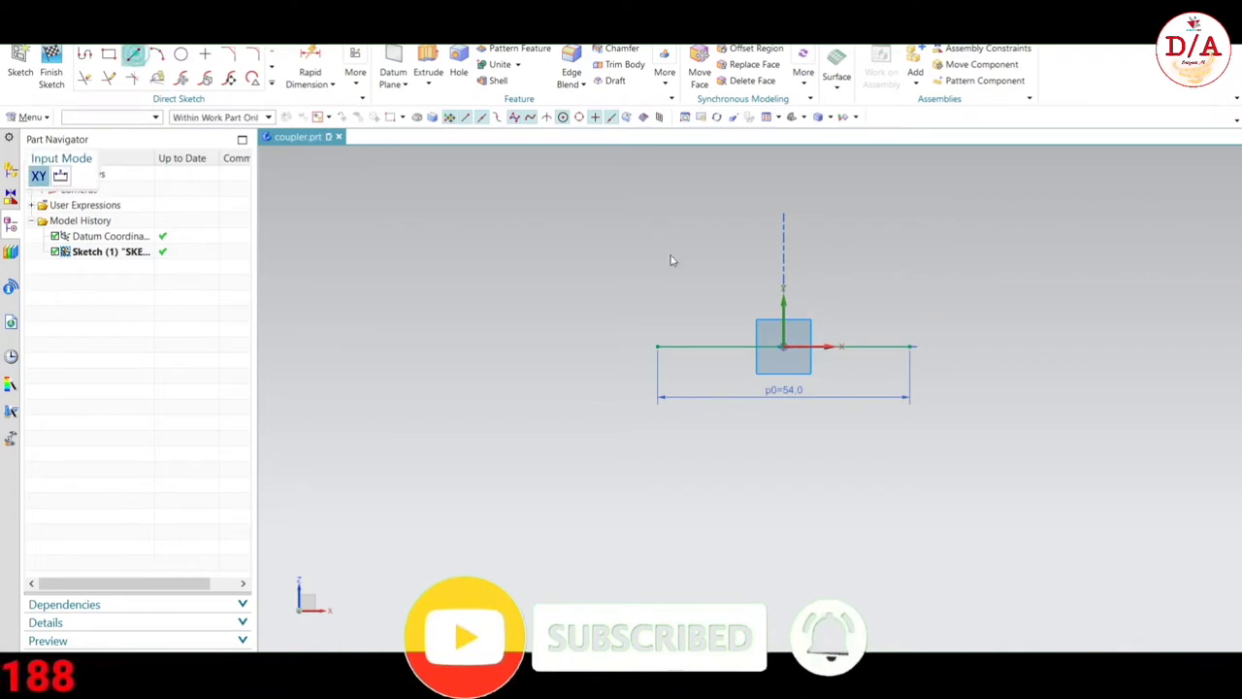
# - Draw a second horizontal line below the first and dimension its length to 54.5
pyautogui.click(623, 544)
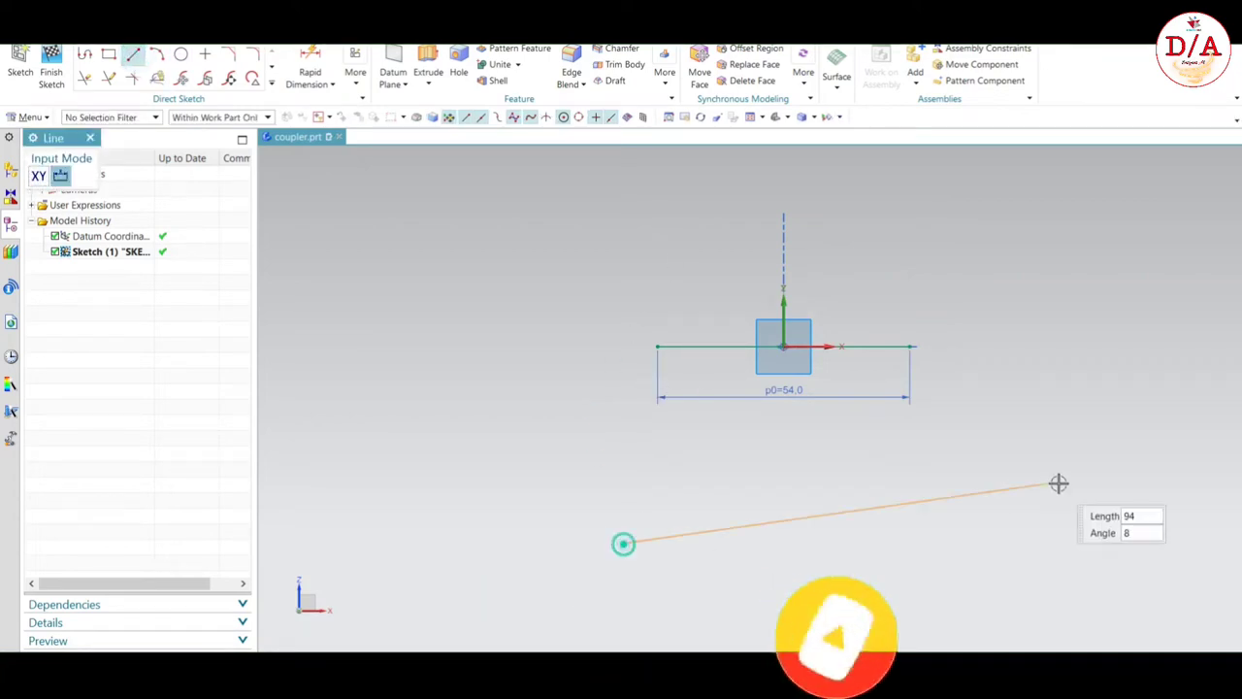
pyautogui.click(937, 544)
pyautogui.click(317, 64)
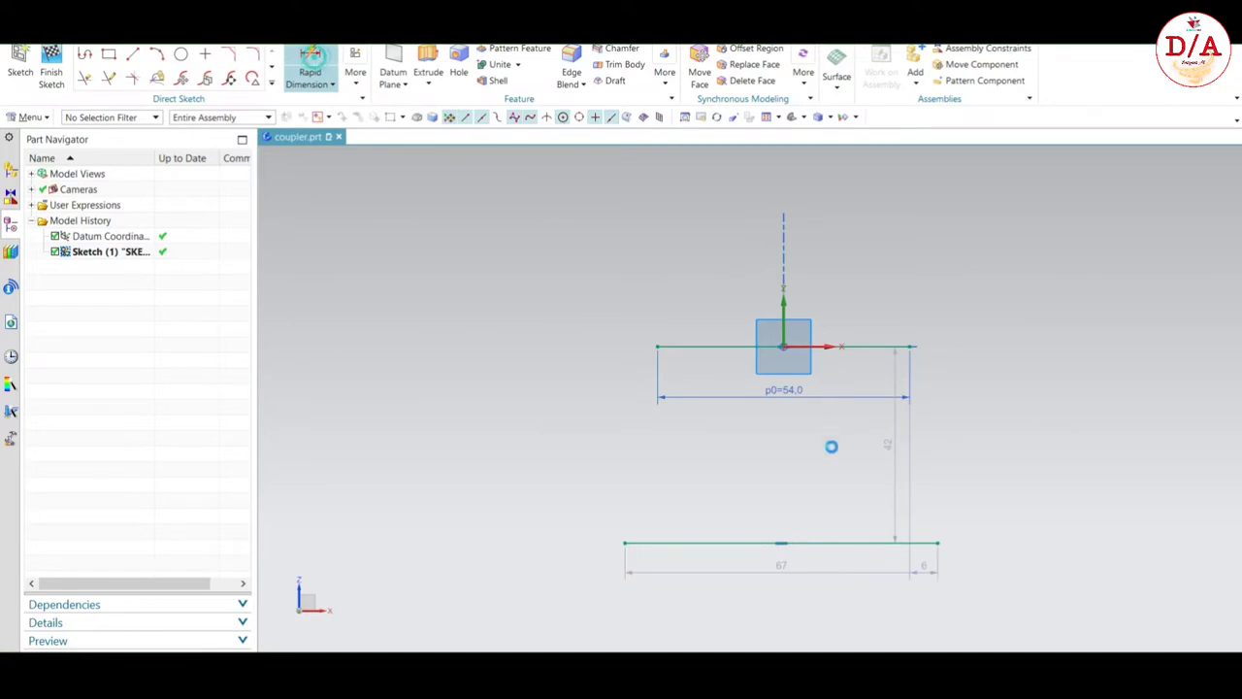
pyautogui.click(825, 543)
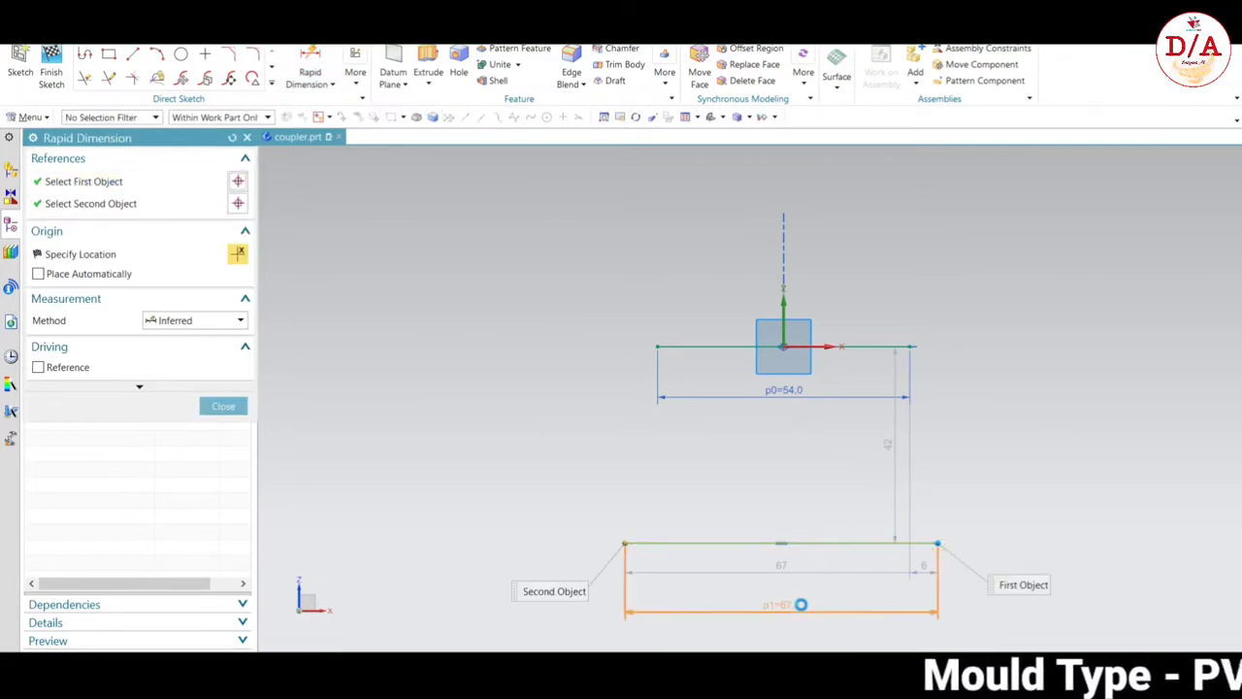
pyautogui.click(801, 605)
pyautogui.write('54.5')
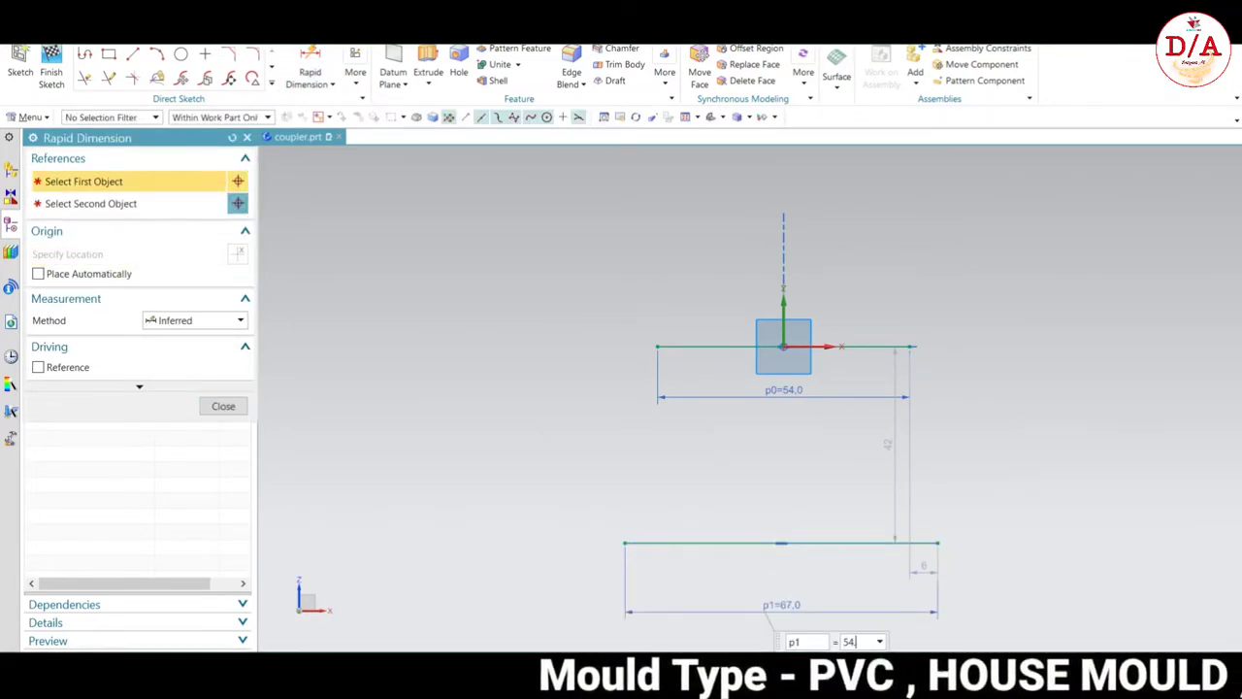
pyautogui.middleClick(902, 480)
# - Constrain the lower line's midpoint onto the vertical axis to center it
pyautogui.click(812, 543)
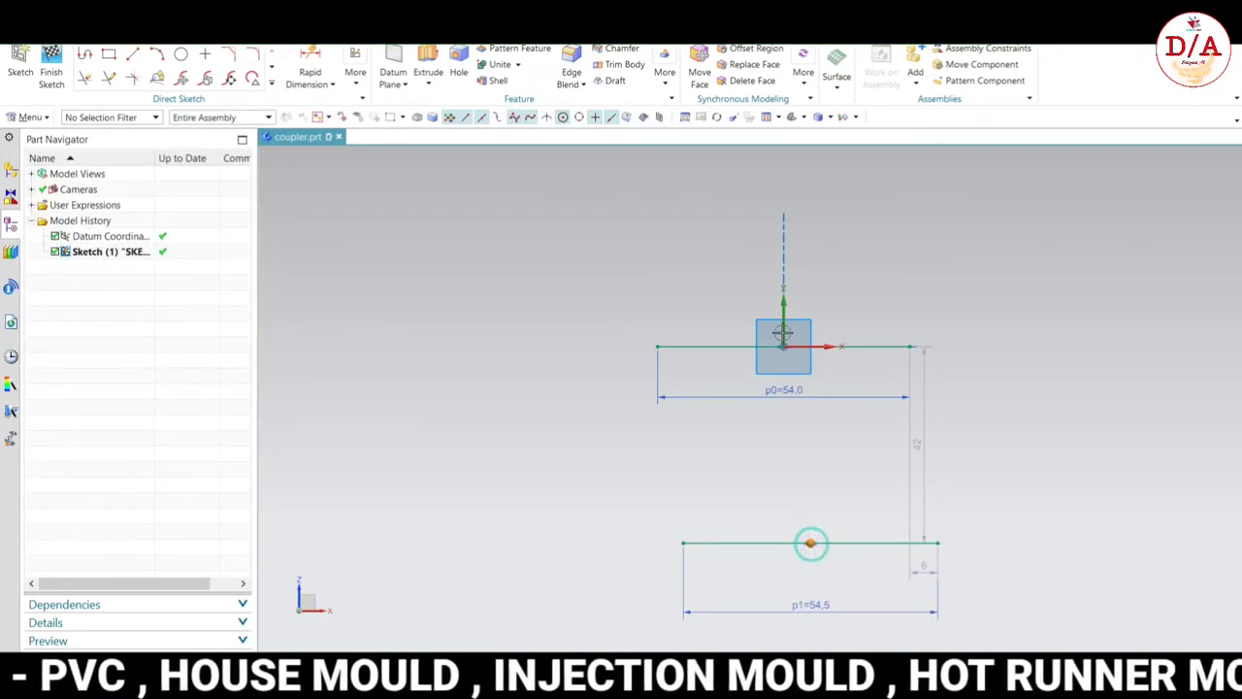
pyautogui.click(777, 320)
pyautogui.click(840, 301)
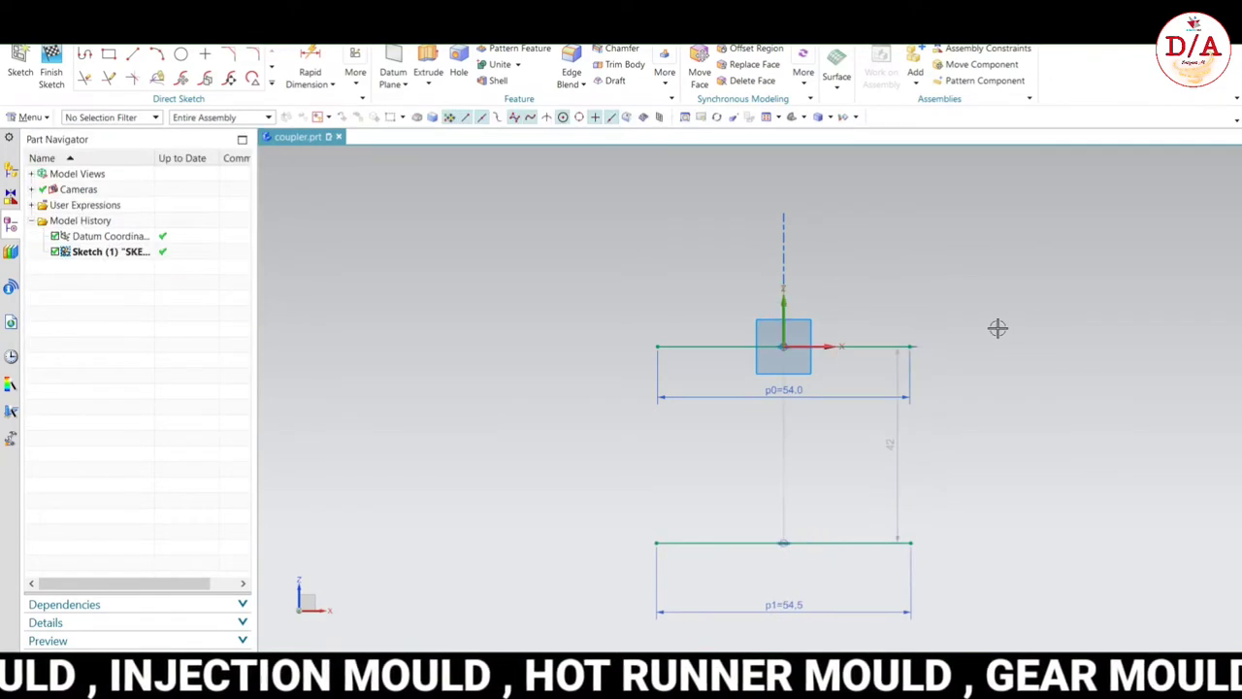
pyautogui.click(133, 54)
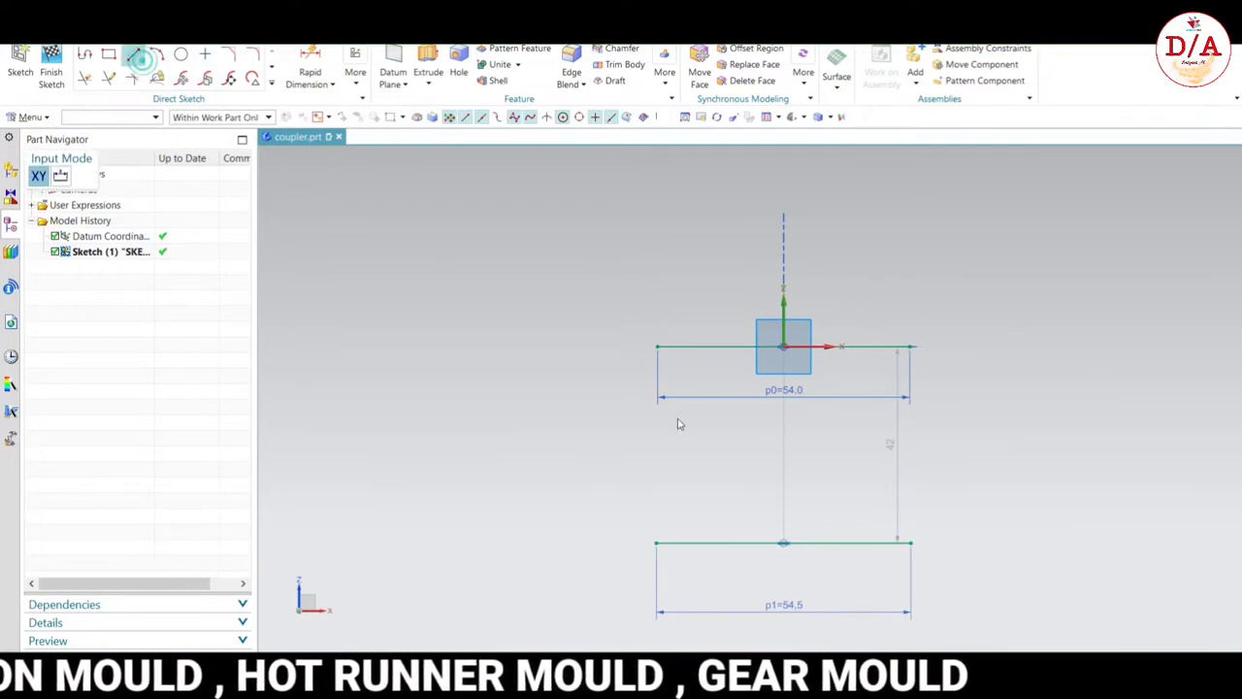
# - Draw side lines joining the left and right ends of the two horizontal lines
pyautogui.click(657, 347)
pyautogui.scroll(3, 657, 542)
pyautogui.click(657, 522)
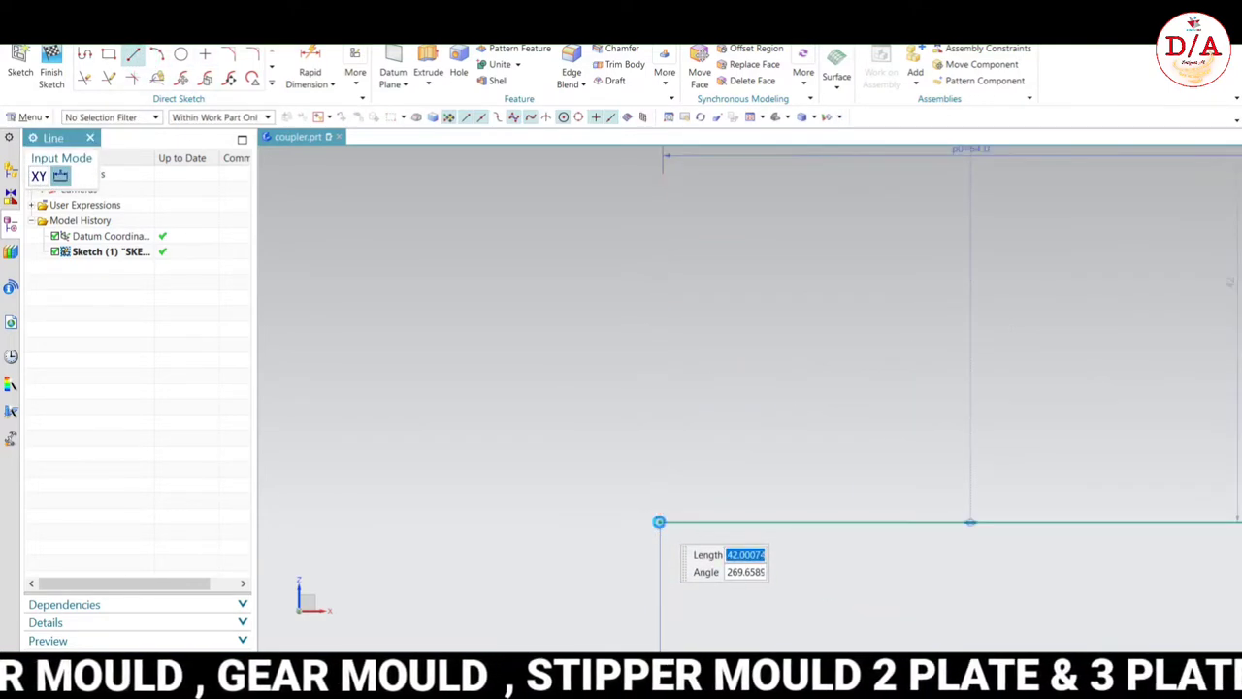
pyautogui.scroll(-3, 657, 522)
pyautogui.scroll(2, 994, 265)
pyautogui.click(958, 241)
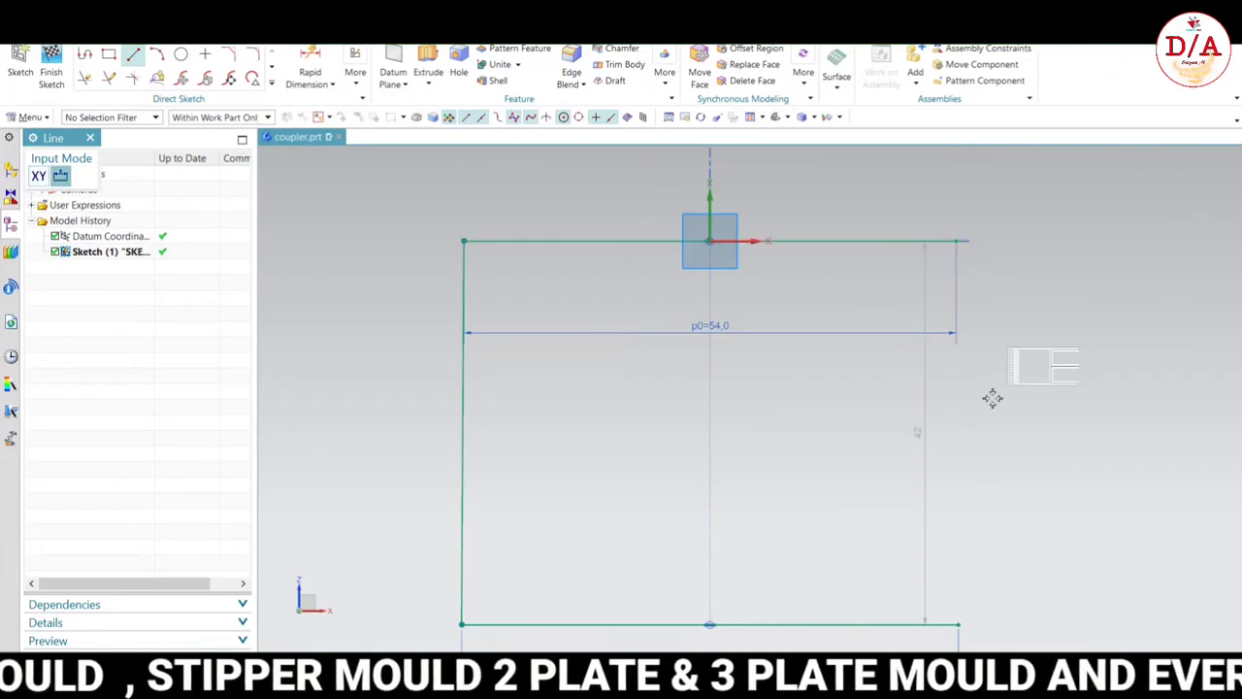
pyautogui.click(959, 624)
pyautogui.press('Escape')
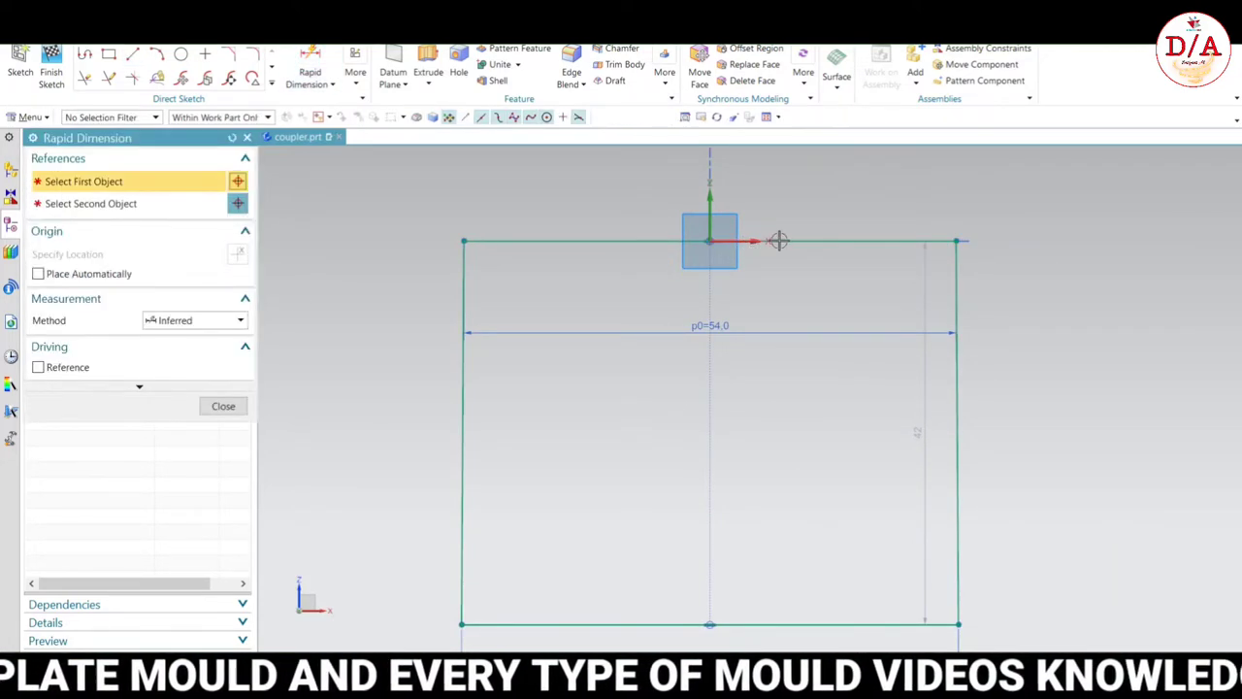
# - Dimension the vertical spacing between the top and bottom lines to 43.5
pyautogui.scroll(-2, 793, 238)
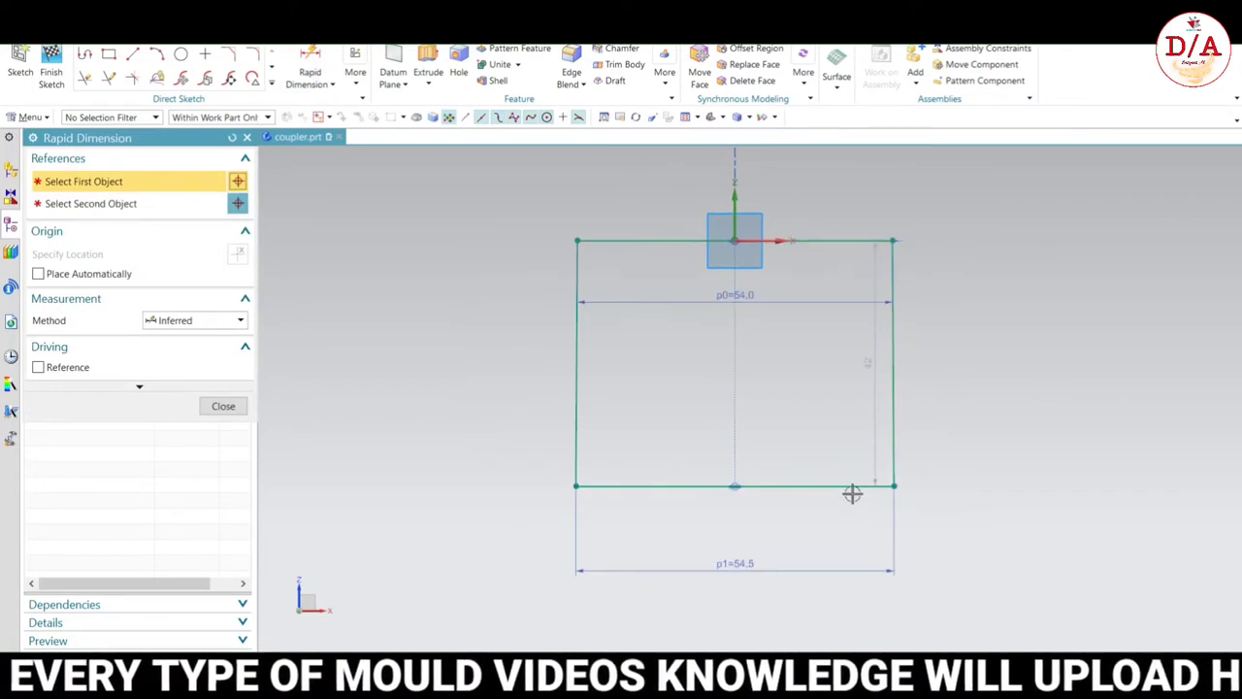
pyautogui.click(733, 241)
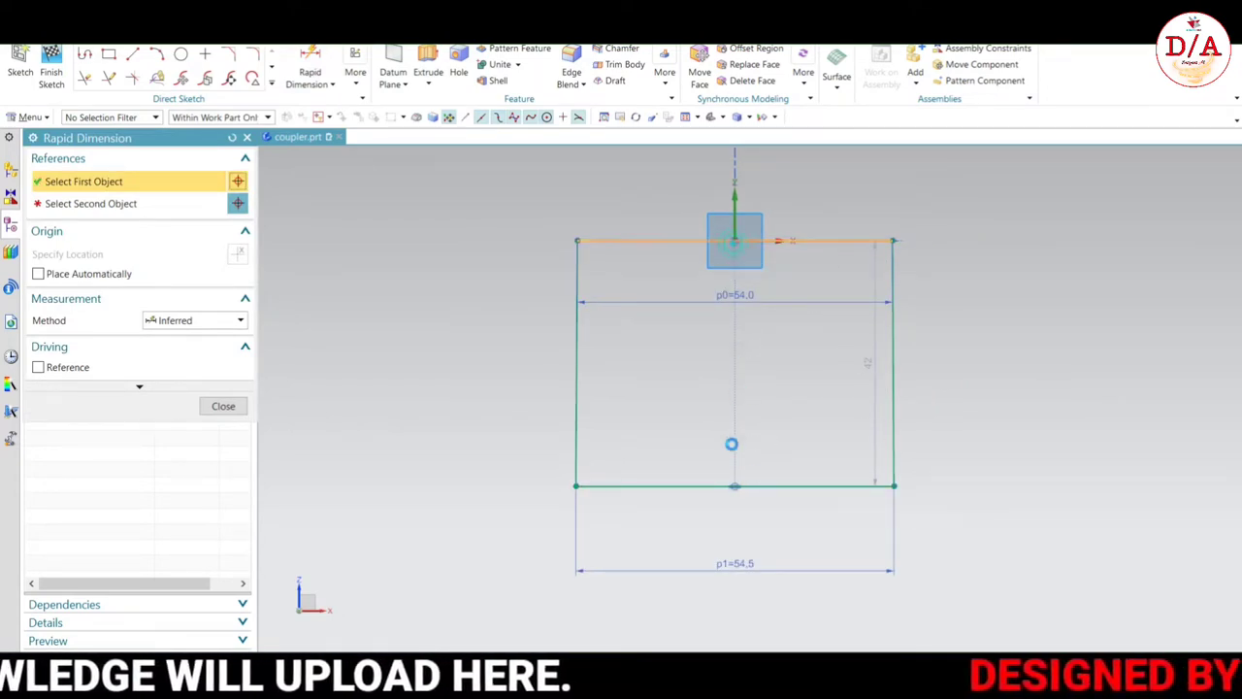
pyautogui.click(734, 483)
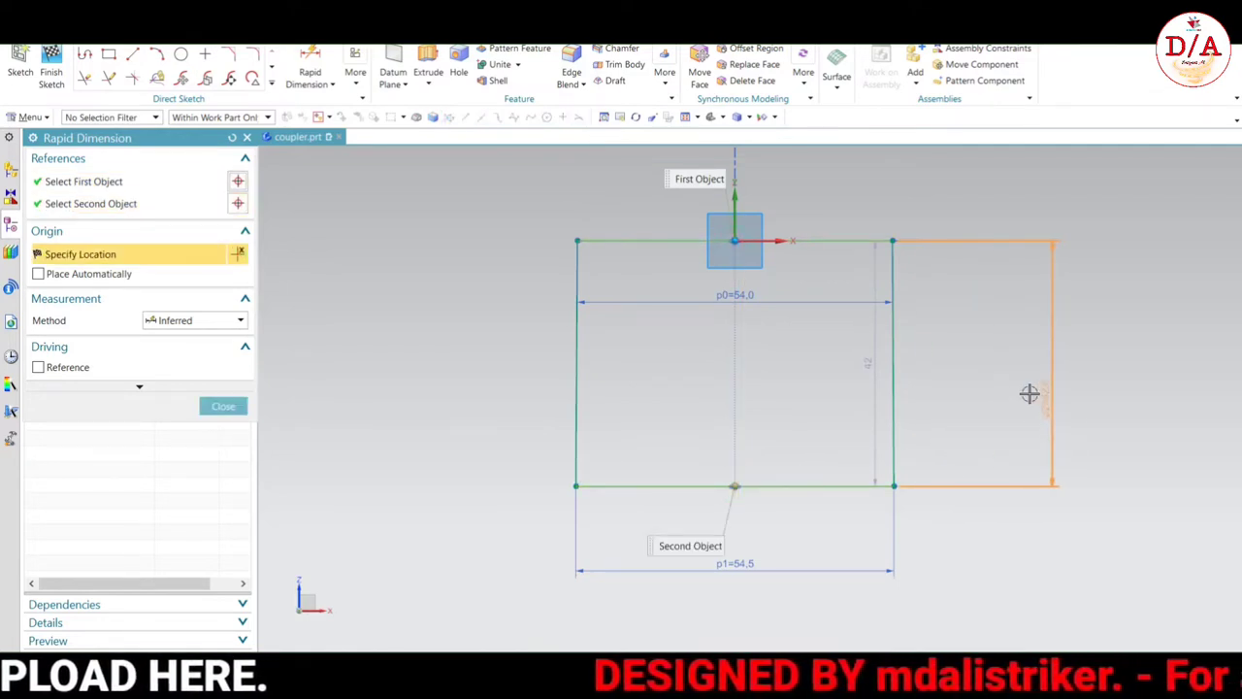
pyautogui.click(1174, 398)
pyautogui.write('43.5')
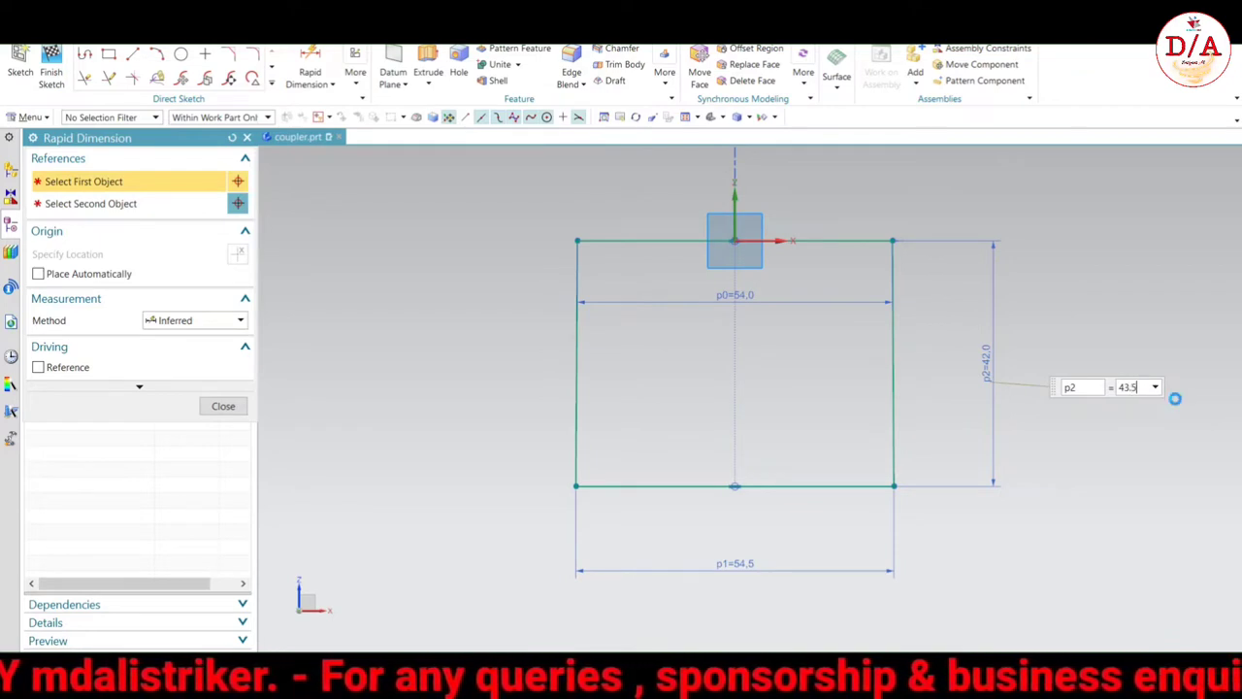
pyautogui.press('Return')
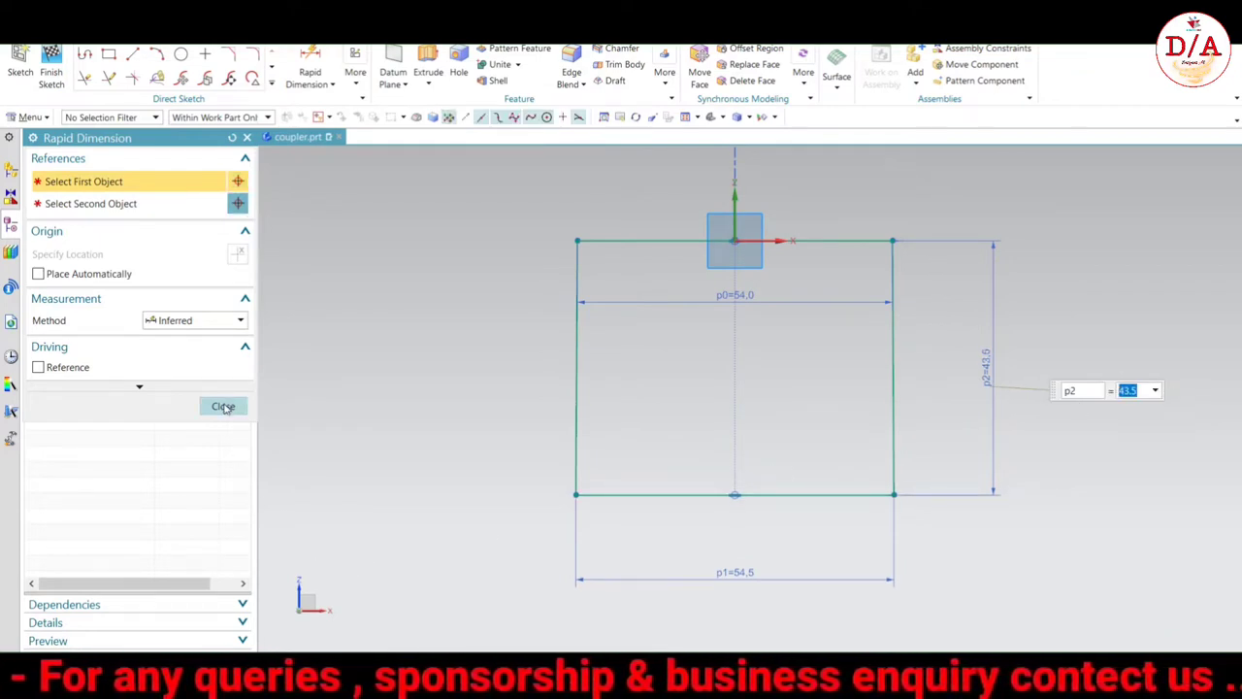
pyautogui.click(224, 407)
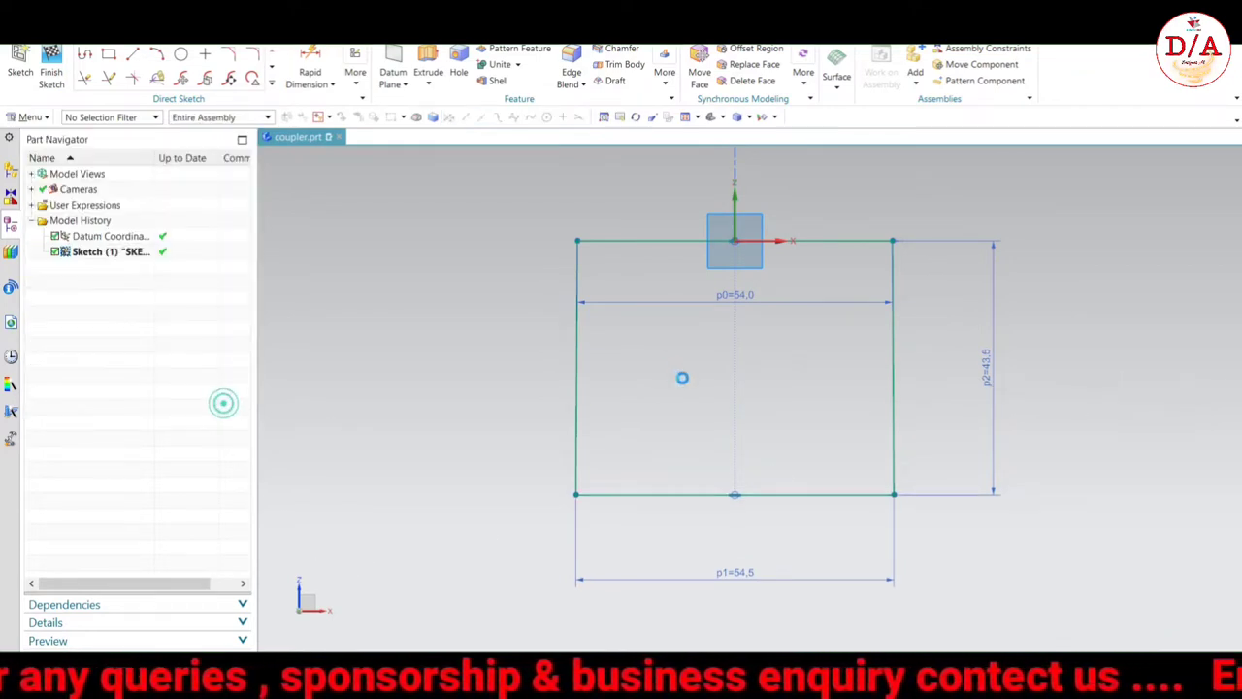
# - Draw a 4.5-long stub right of the bottom-right corner and a short stub left of the bottom-left corner
pyautogui.click(135, 57)
pyautogui.click(836, 480)
pyautogui.scroll(4, 862, 502)
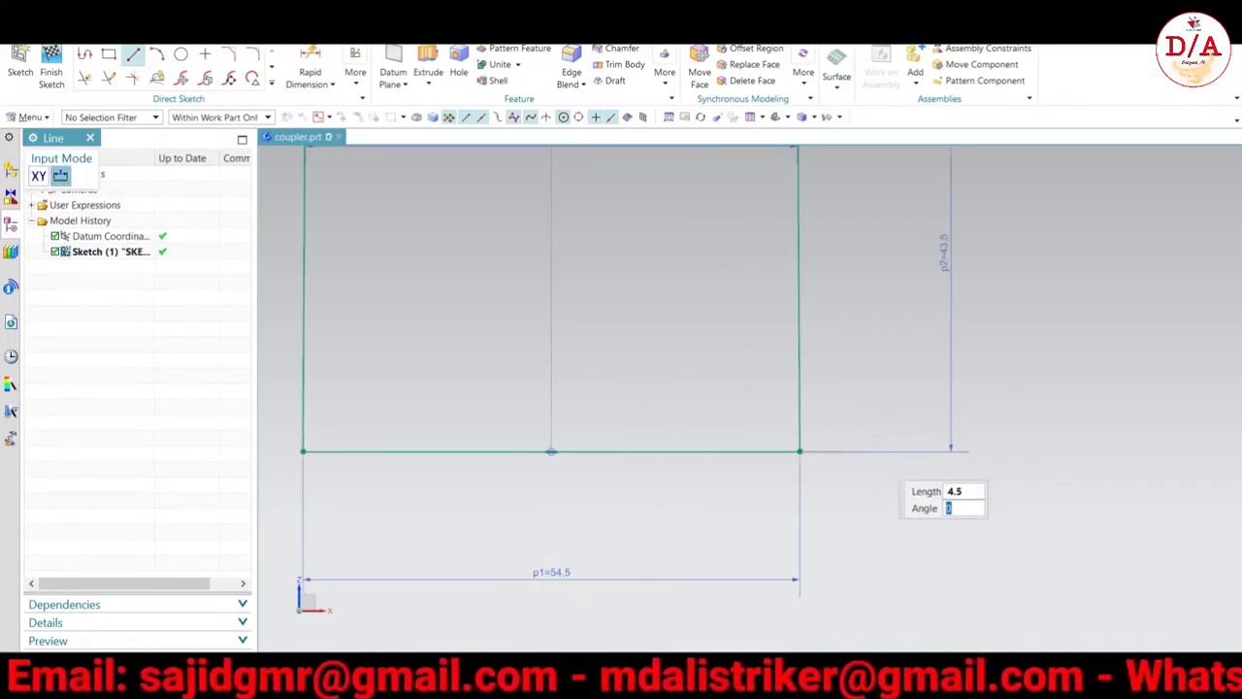
pyautogui.scroll(-3, 1002, 473)
pyautogui.press('Return')
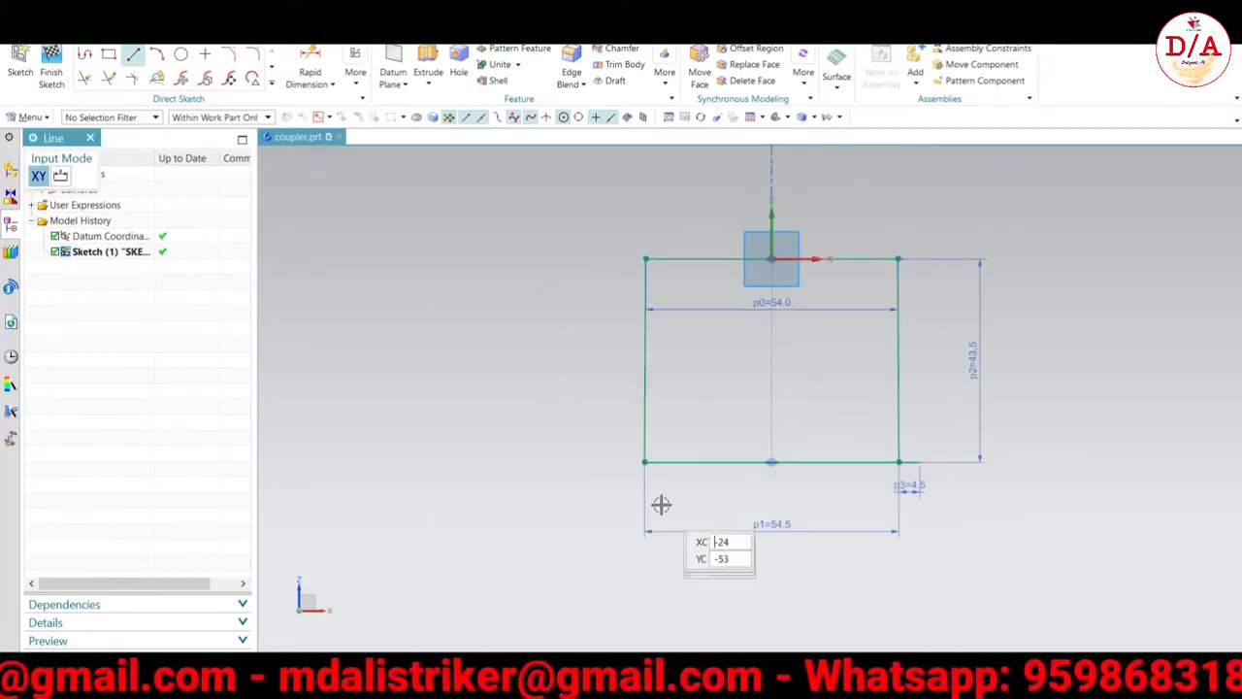
pyautogui.click(643, 461)
pyautogui.scroll(3, 616, 460)
pyautogui.click(618, 463)
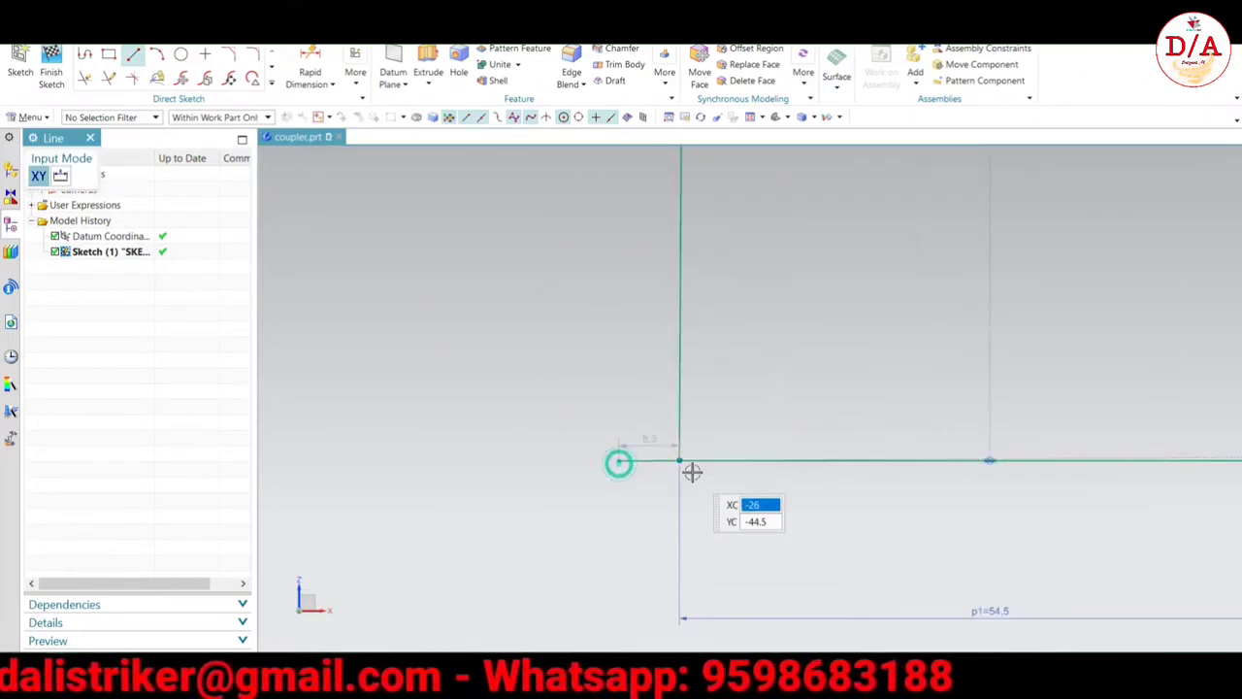
pyautogui.press('Escape')
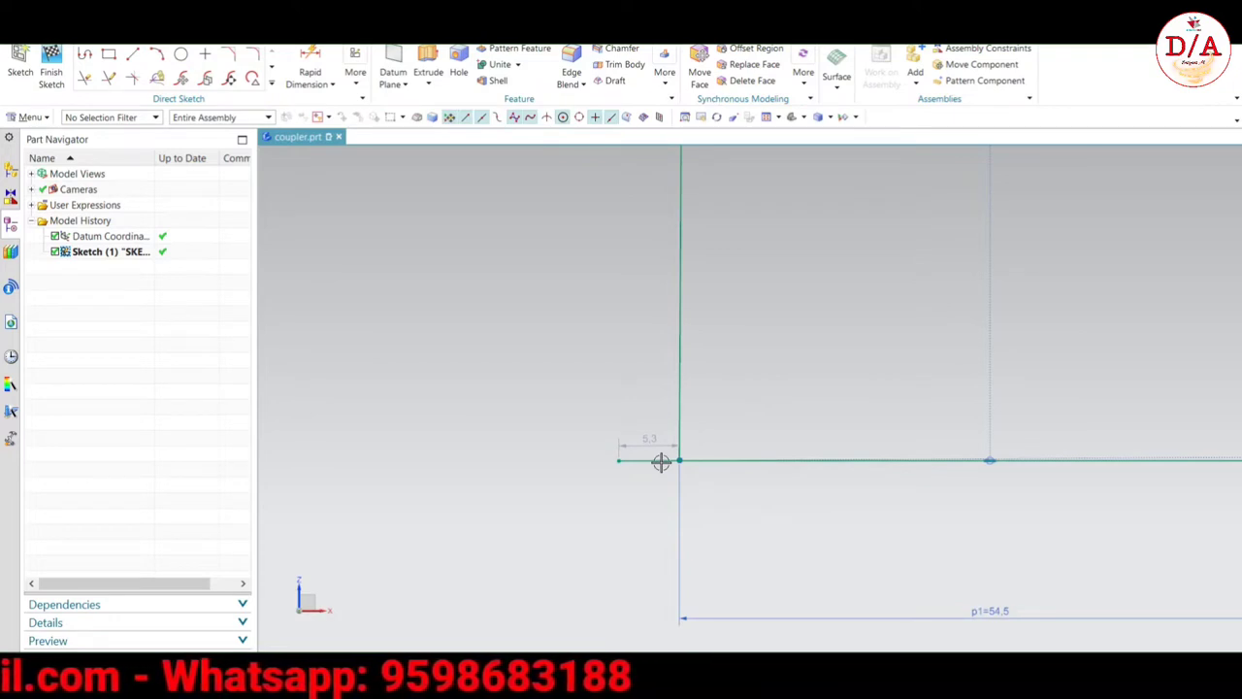
# - Make the two short bottom stubs equal length, fully constraining the sketch
pyautogui.scroll(-3, 661, 462)
pyautogui.scroll(3, 843, 482)
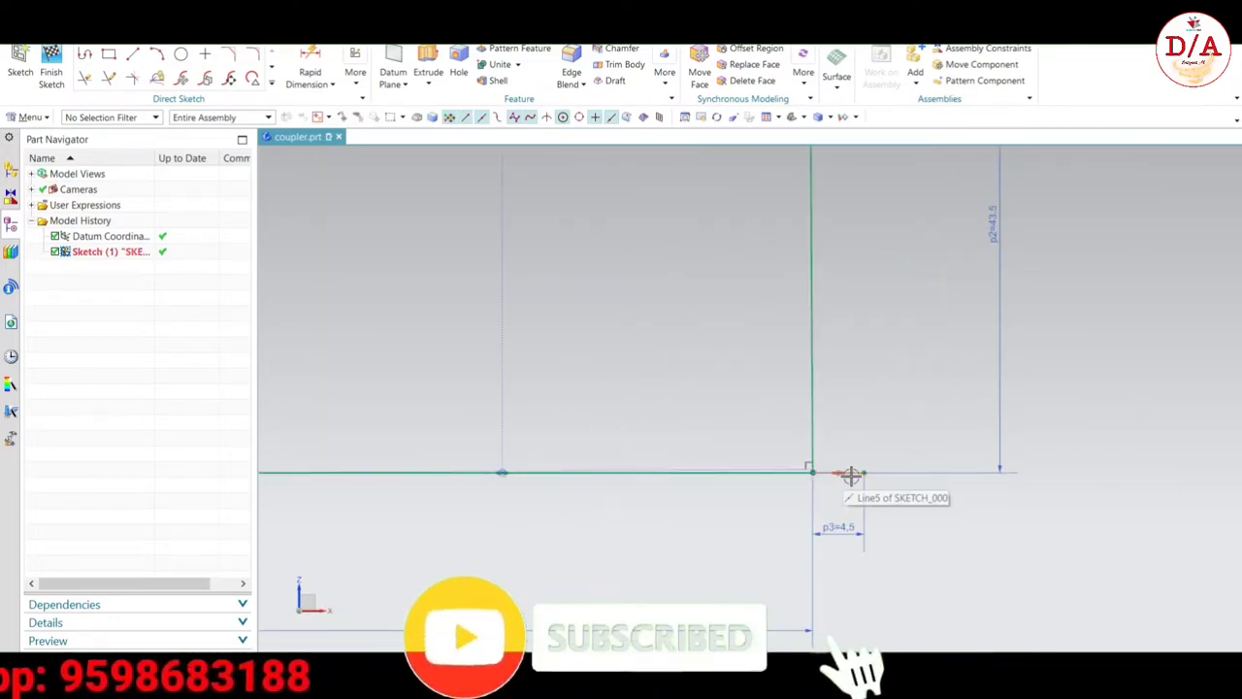
pyautogui.click(860, 475)
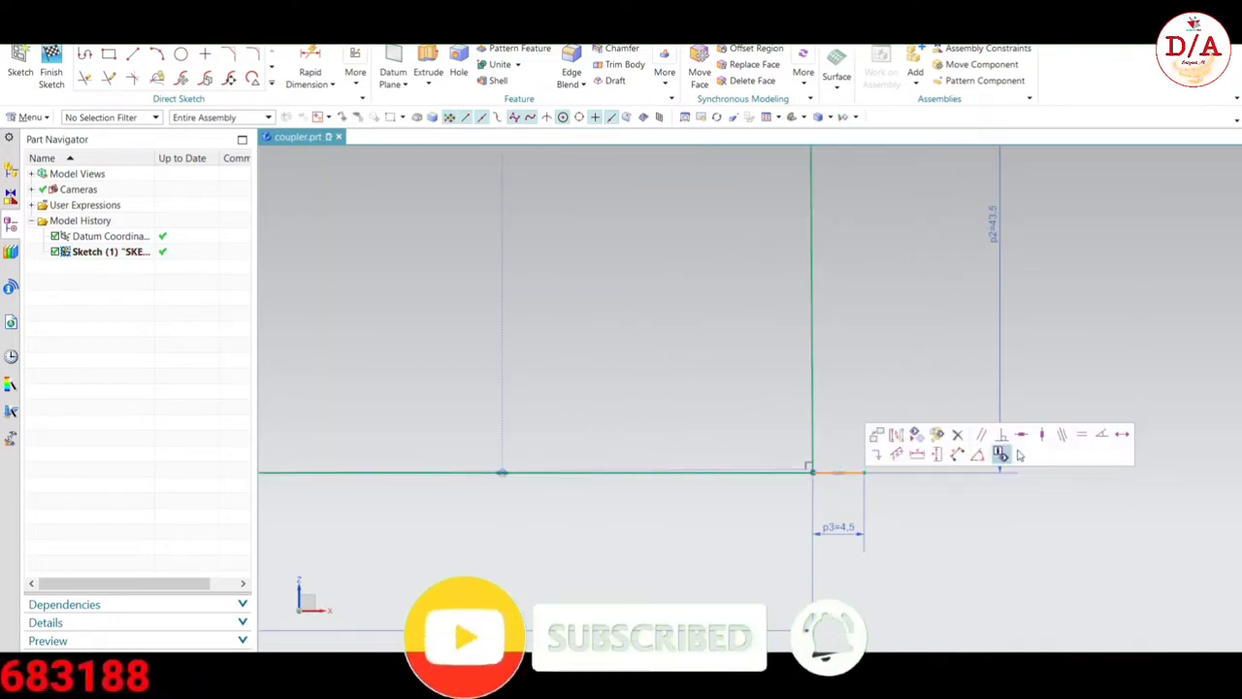
pyautogui.click(1084, 443)
pyautogui.scroll(-3, 791, 572)
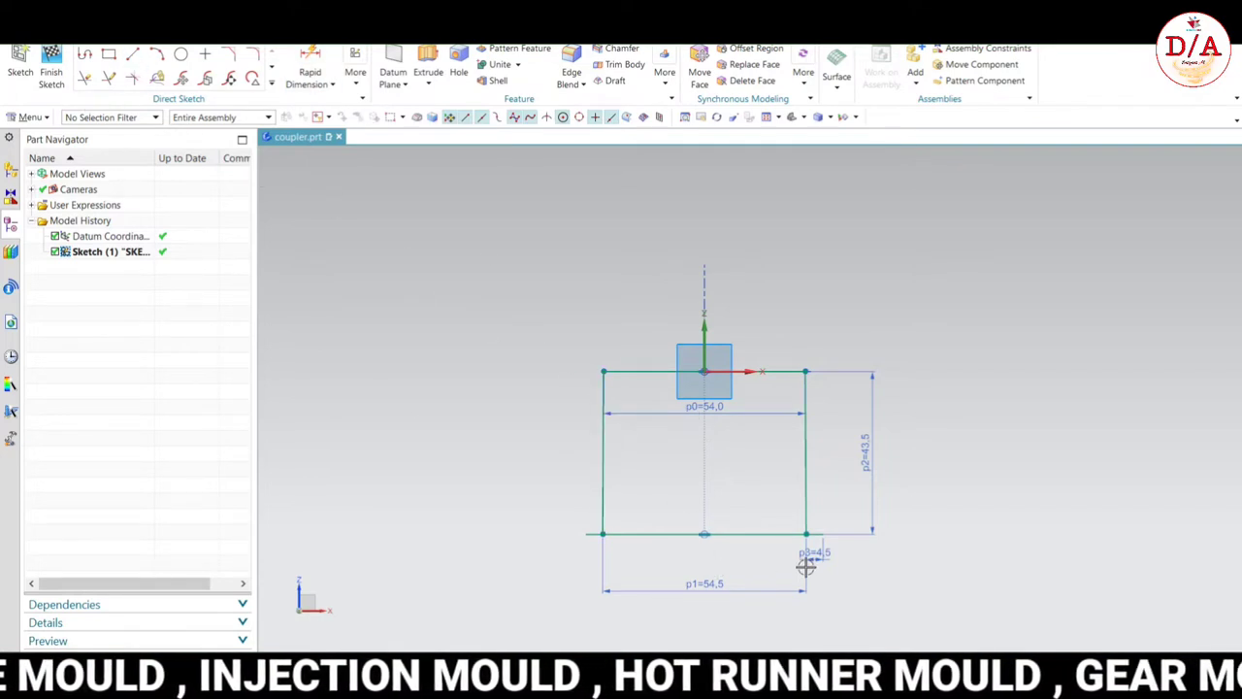
pyautogui.scroll(2, 815, 528)
# - Draw two outward-slanting side lines up from the stub ends, the left one 55 long at 95°
pyautogui.click(136, 55)
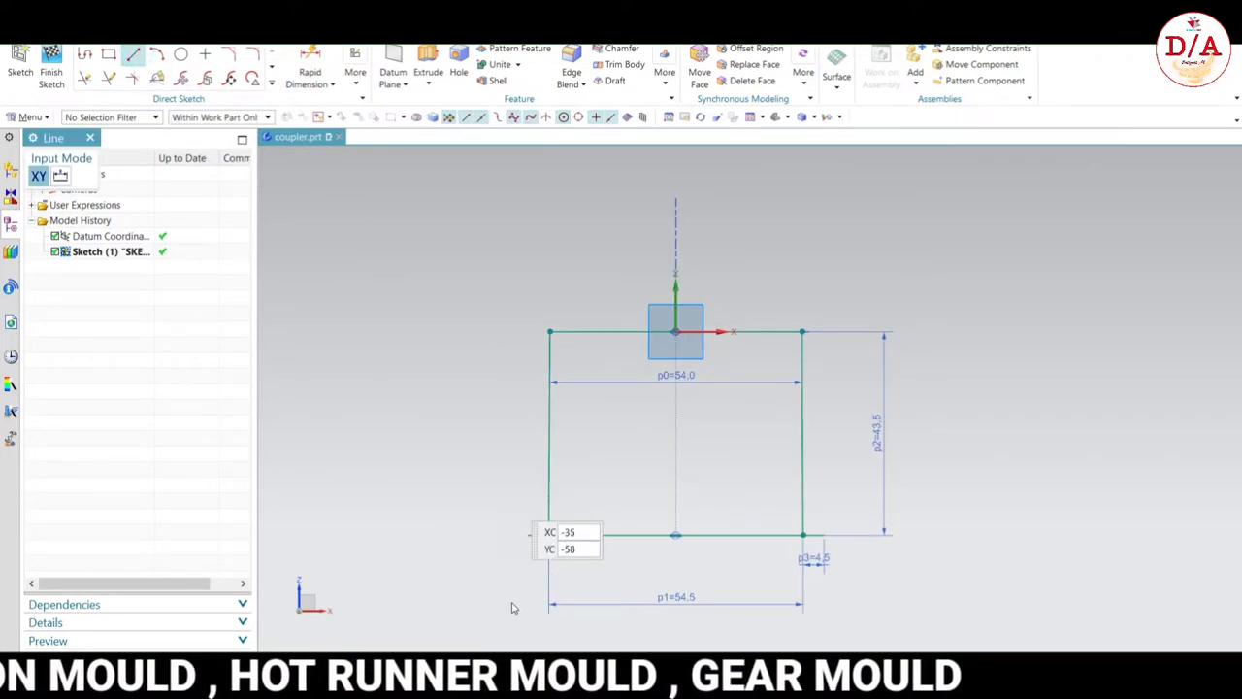
pyautogui.click(527, 534)
pyautogui.scroll(2, 506, 322)
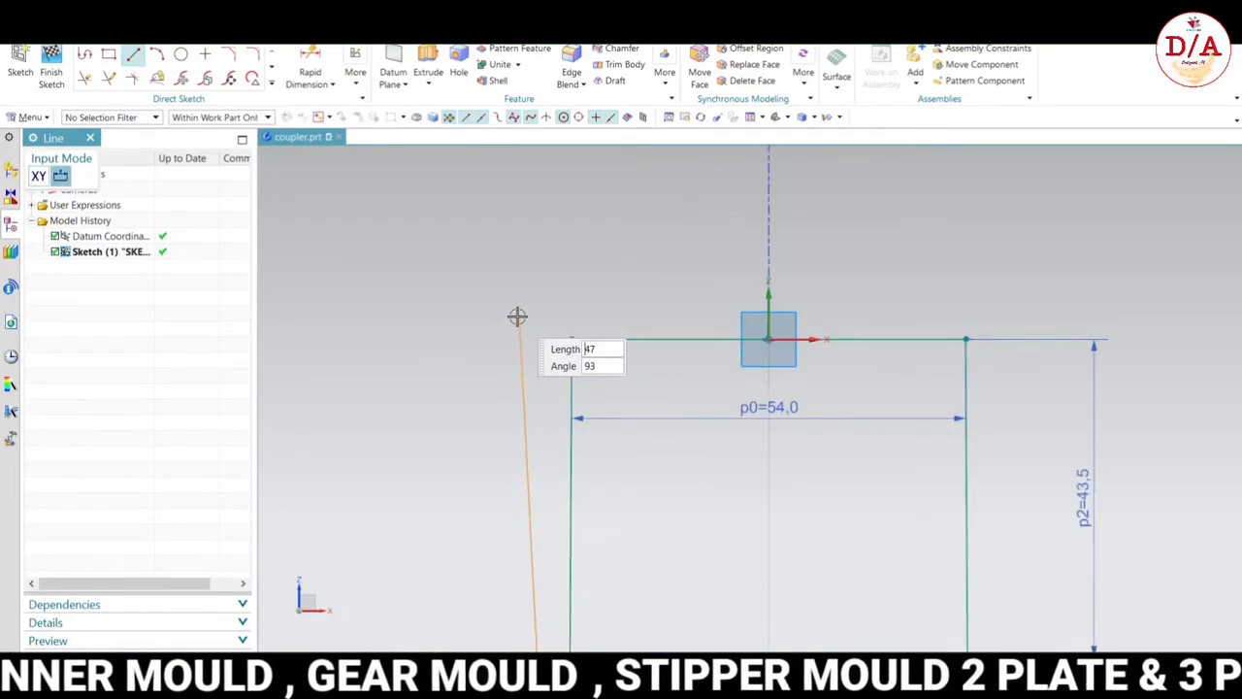
pyautogui.scroll(-4, 518, 313)
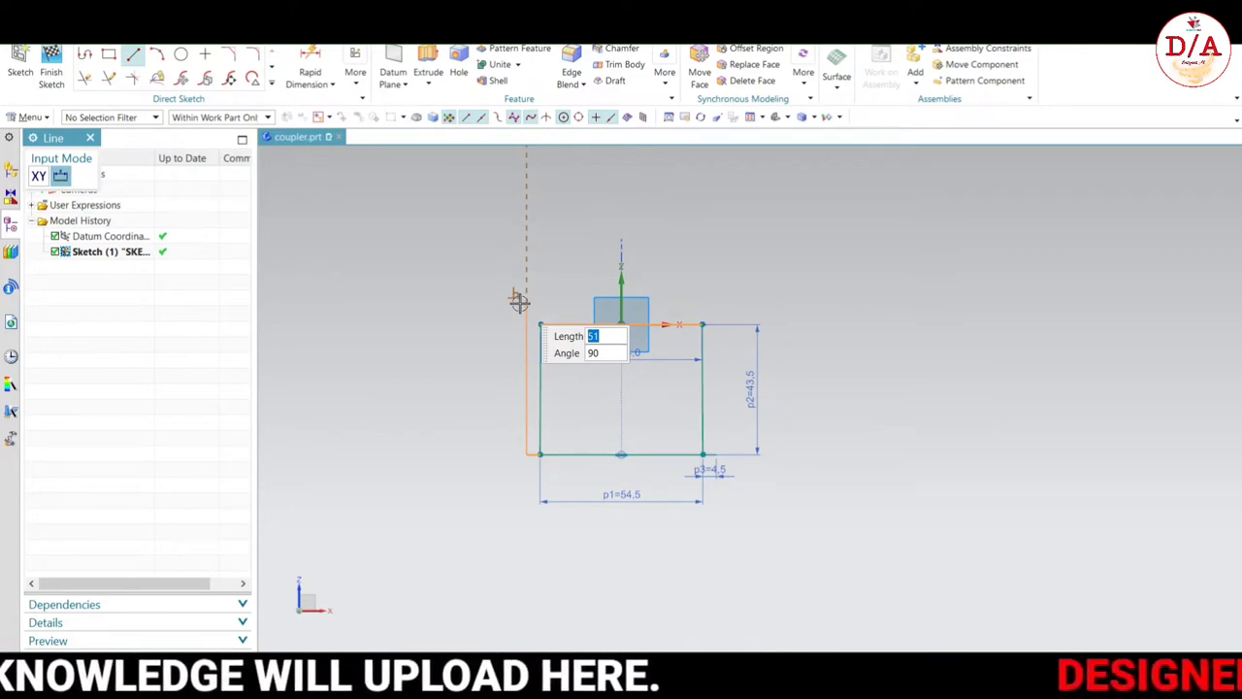
pyautogui.scroll(3, 520, 302)
pyautogui.scroll(-1, 514, 293)
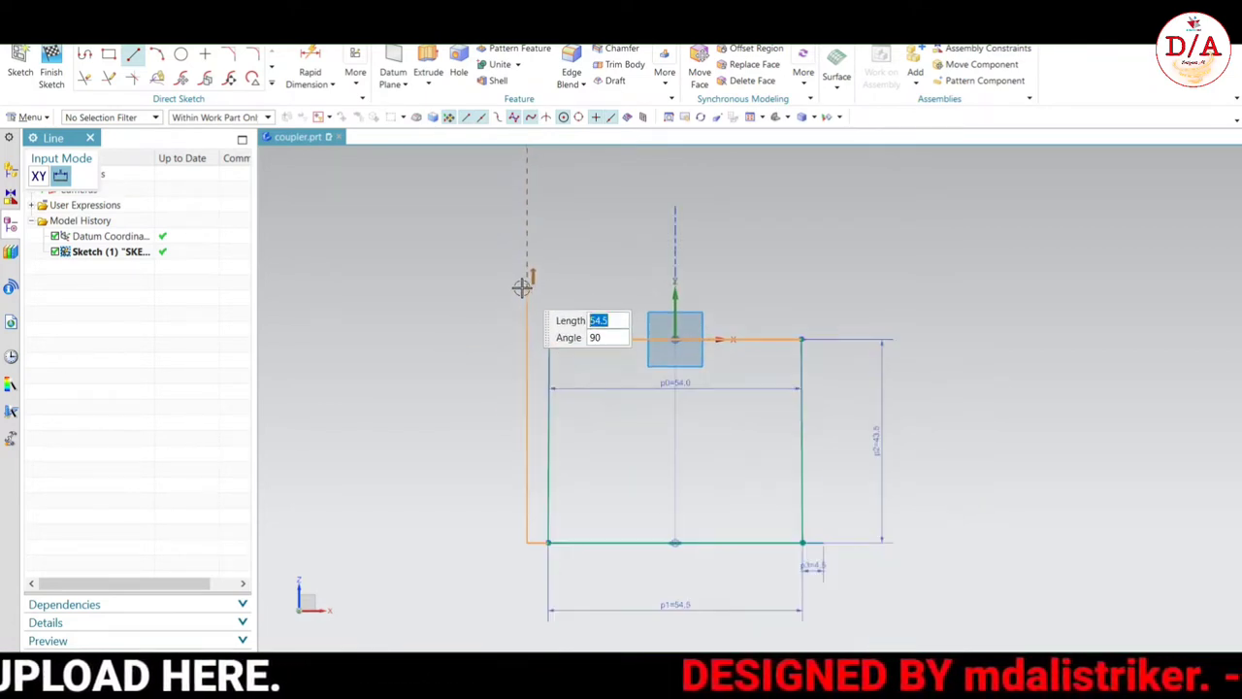
pyautogui.scroll(2, 511, 288)
pyautogui.scroll(-3, 514, 281)
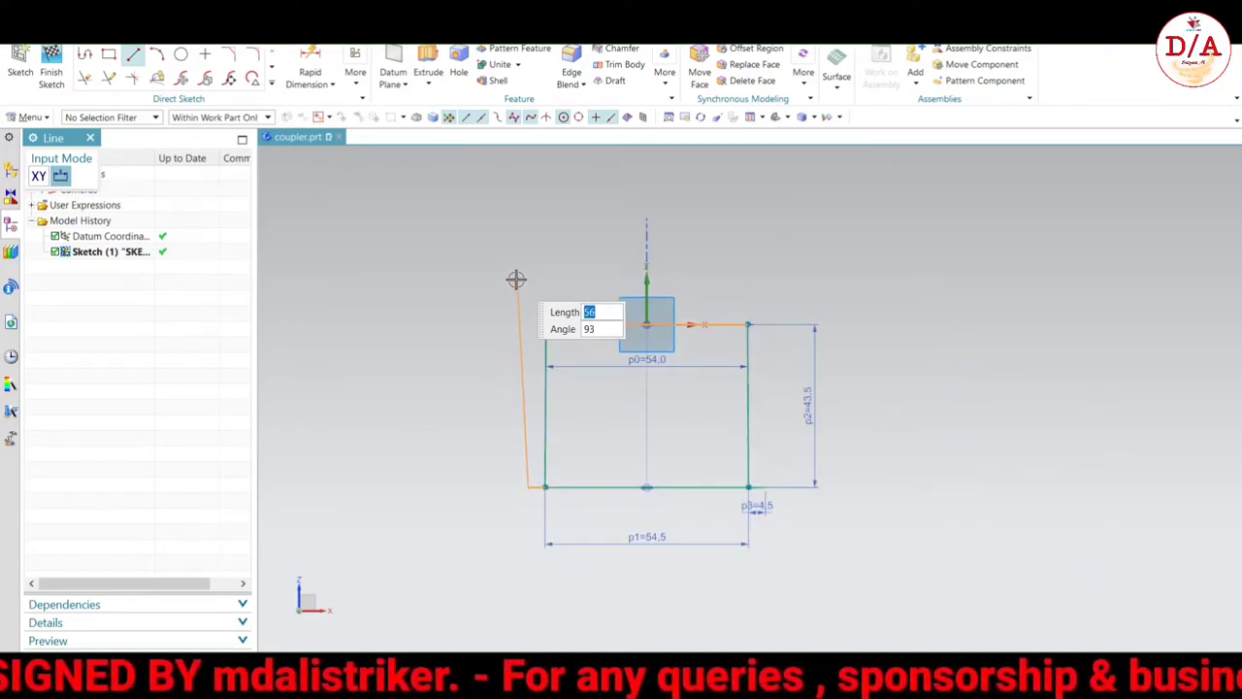
pyautogui.scroll(2, 517, 281)
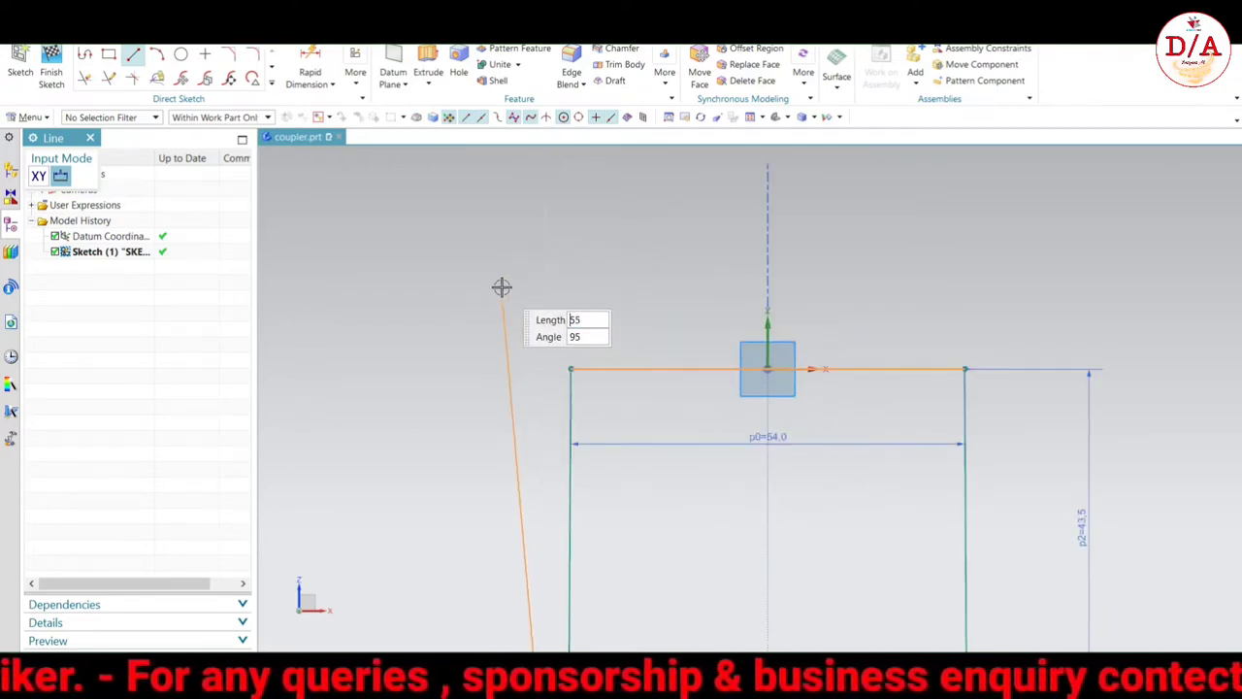
pyautogui.press('Return')
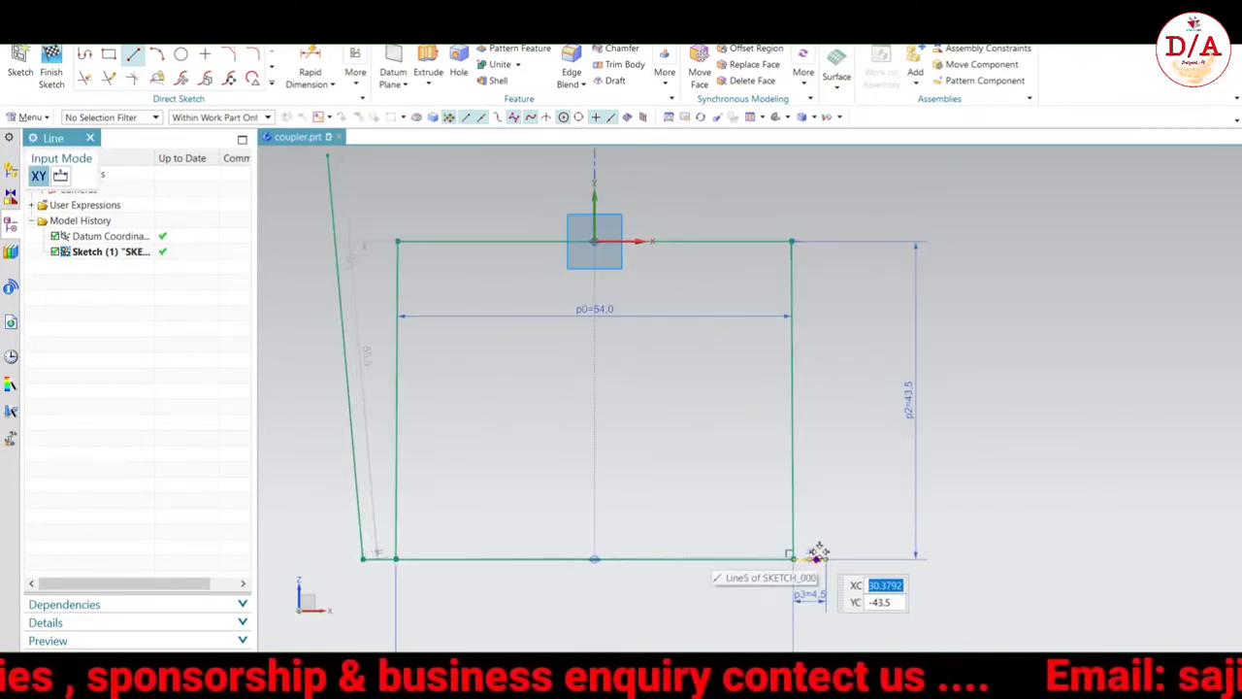
pyautogui.click(818, 553)
pyautogui.scroll(-2, 843, 521)
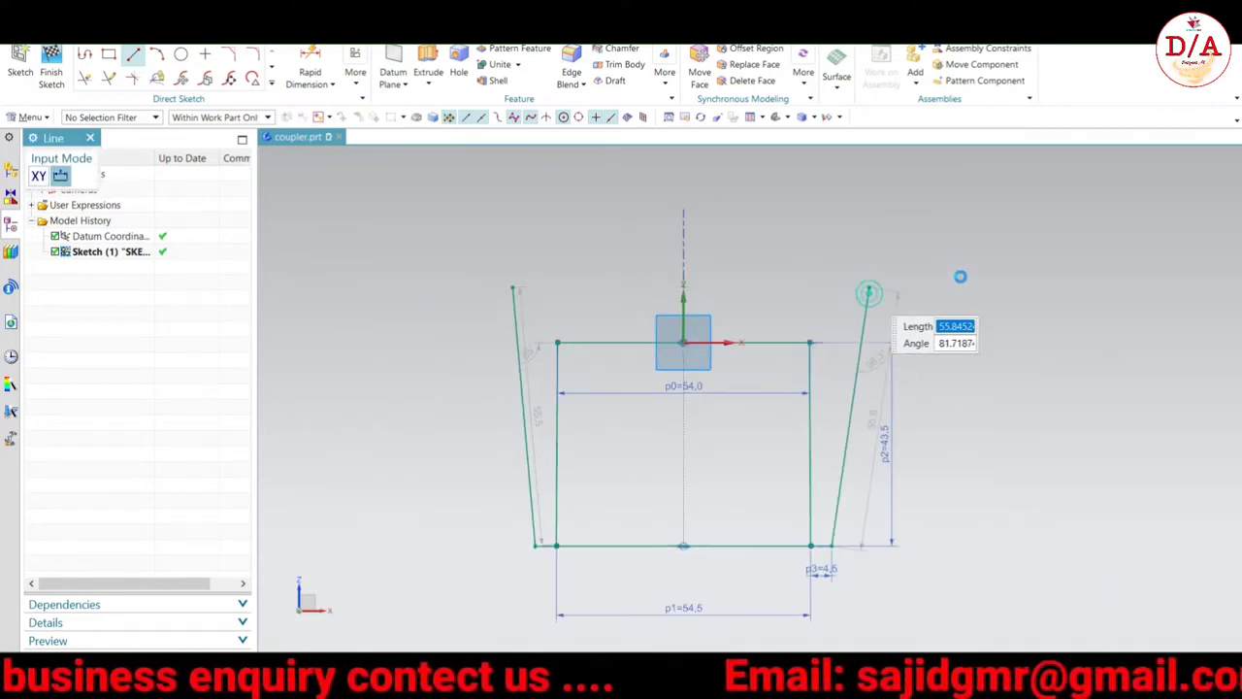
pyautogui.click(868, 291)
pyautogui.press('Escape')
# - Make the two slanted sides symmetric about the vertical axis, accepting the conflict warning
pyautogui.click(355, 68)
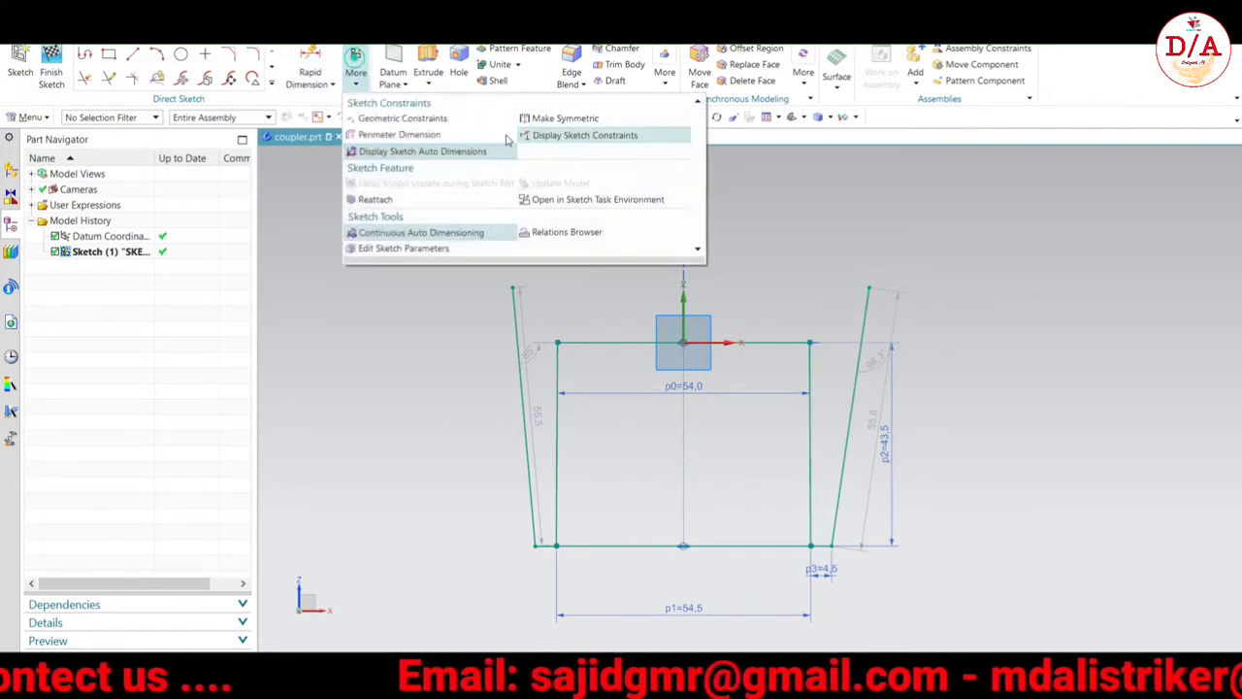
pyautogui.click(540, 118)
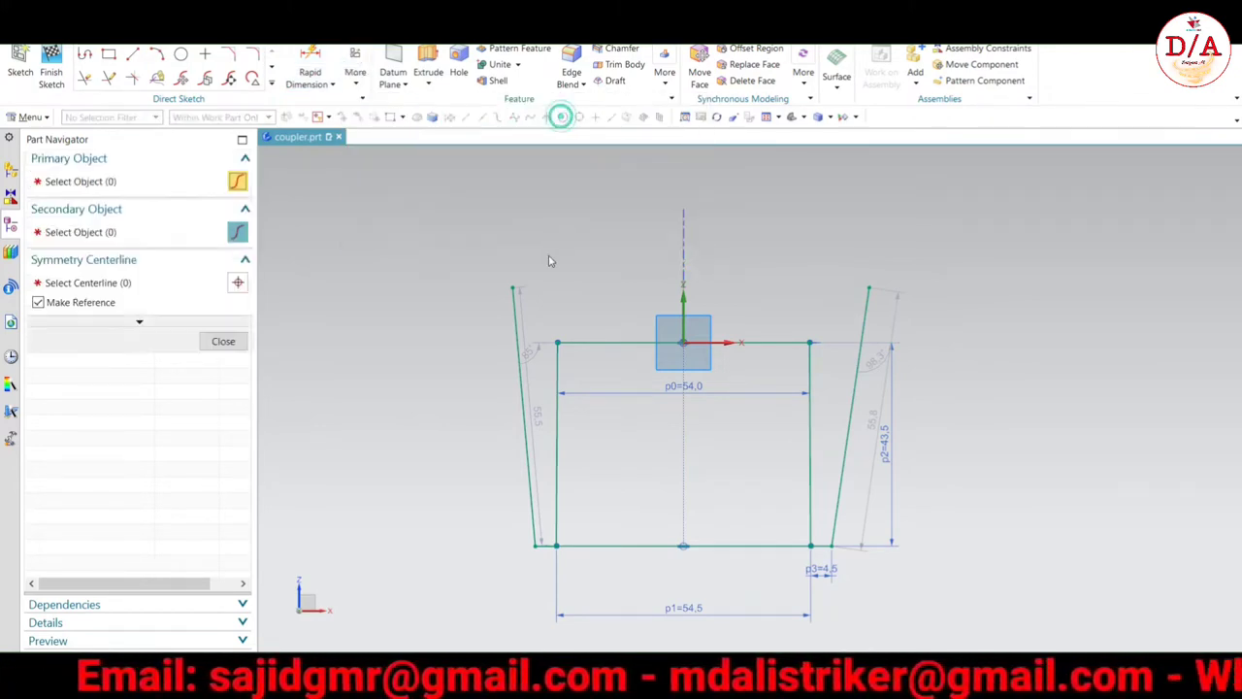
pyautogui.click(516, 305)
pyautogui.click(864, 310)
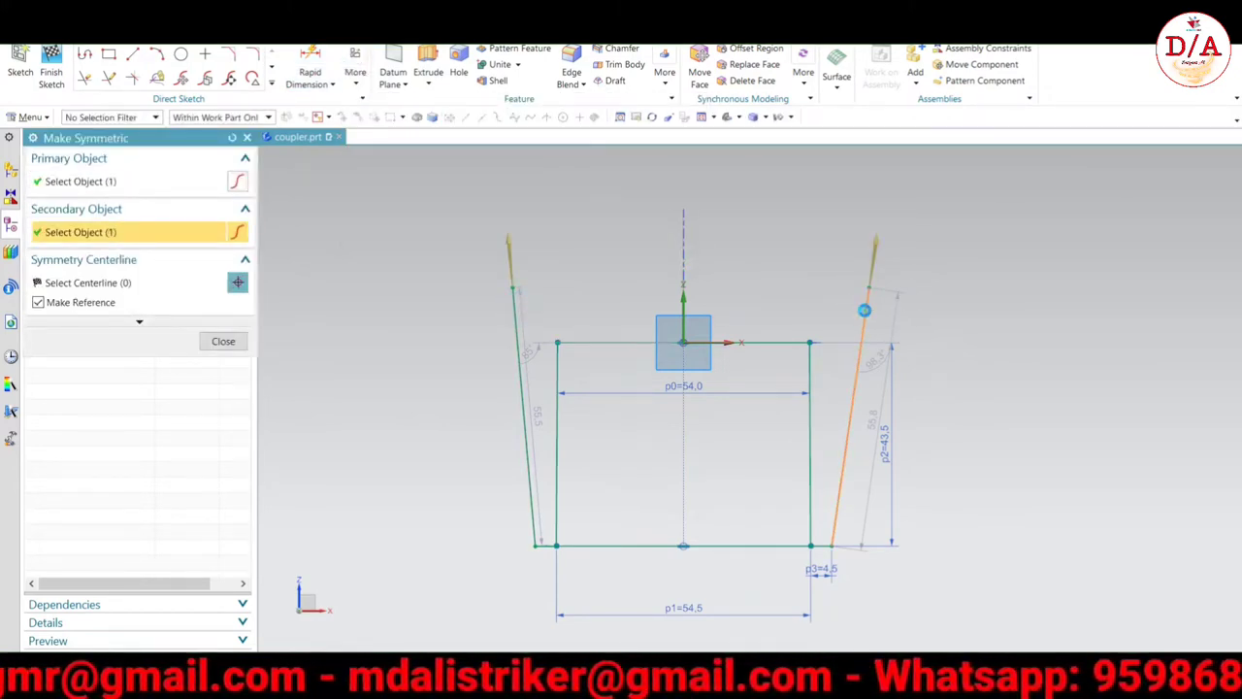
pyautogui.click(687, 308)
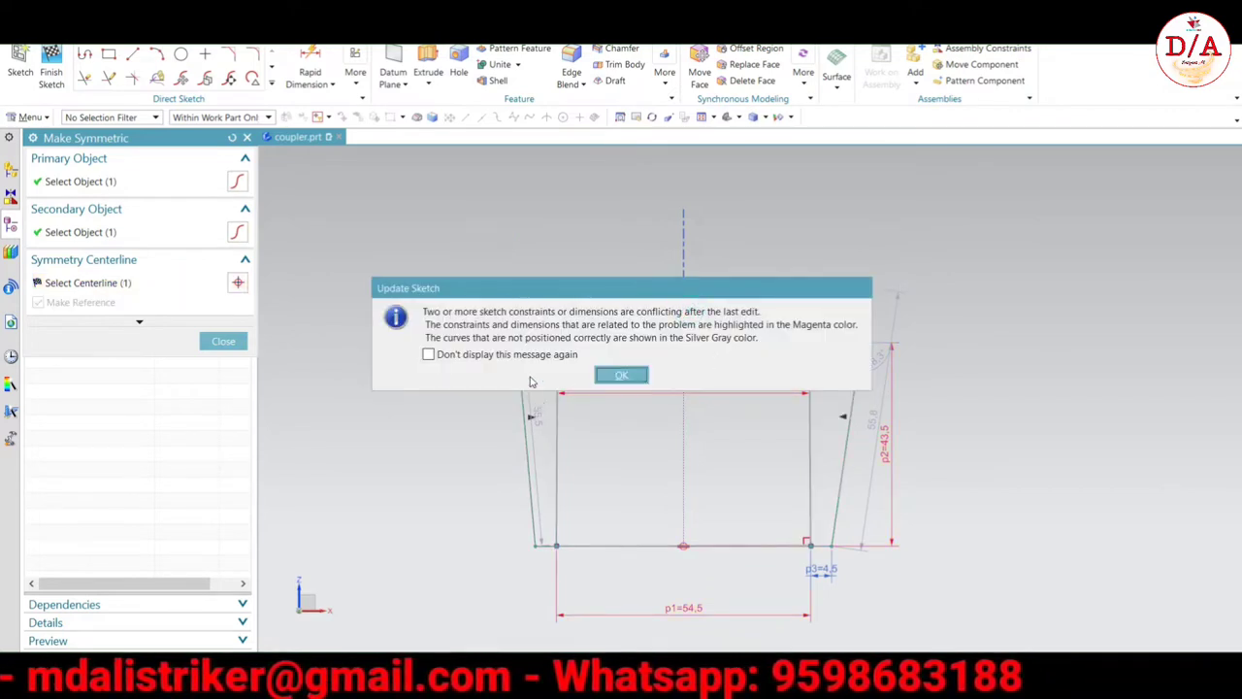
pyautogui.click(621, 374)
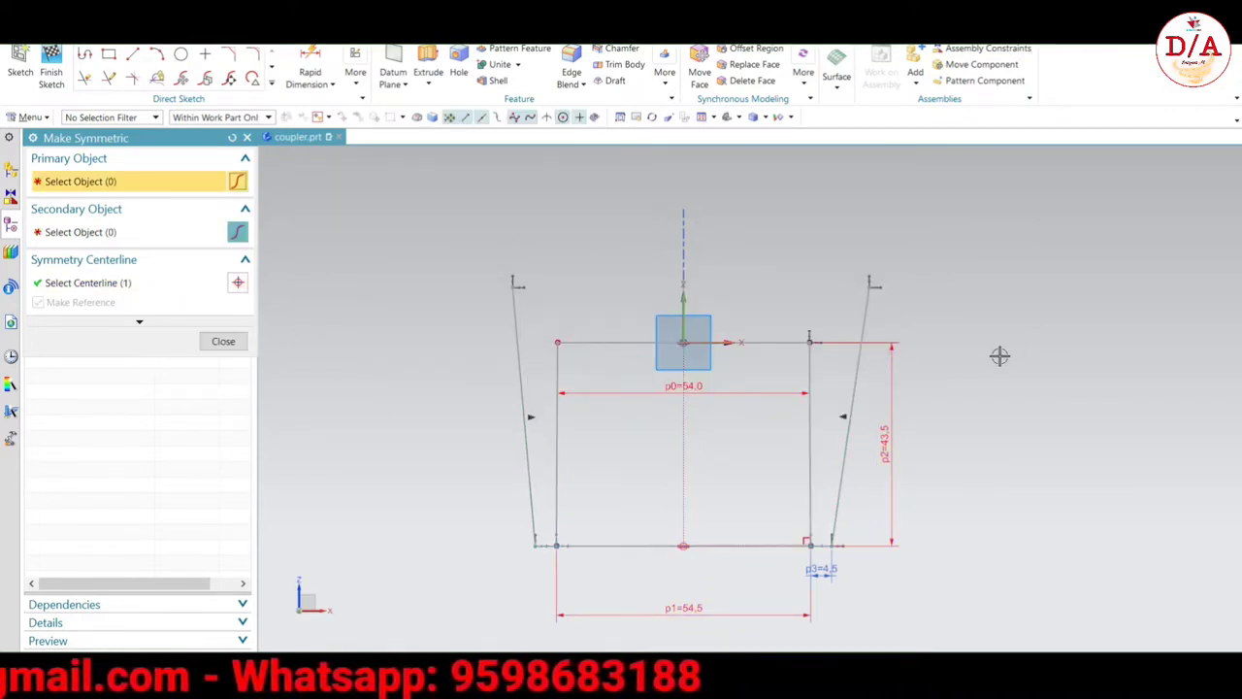
pyautogui.press('Escape')
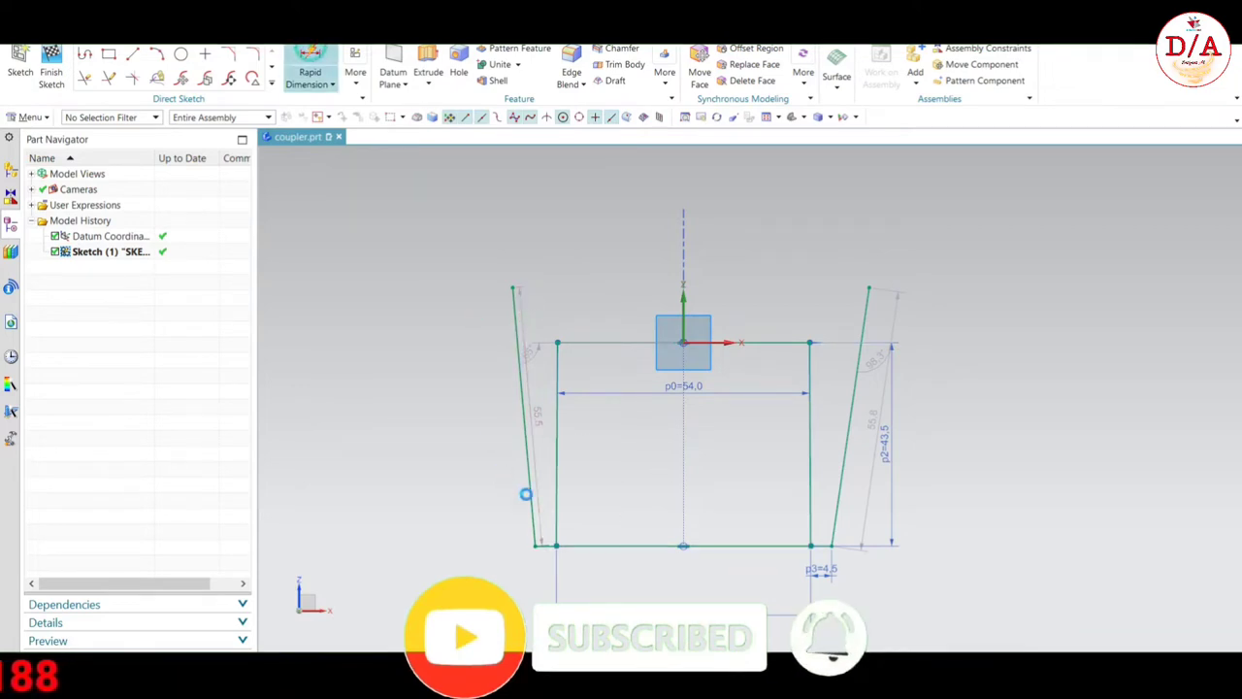
# - Dimension the angle between the left slanted side and its bottom stub to 90.2°
pyautogui.click(539, 543)
pyautogui.scroll(3, 542, 546)
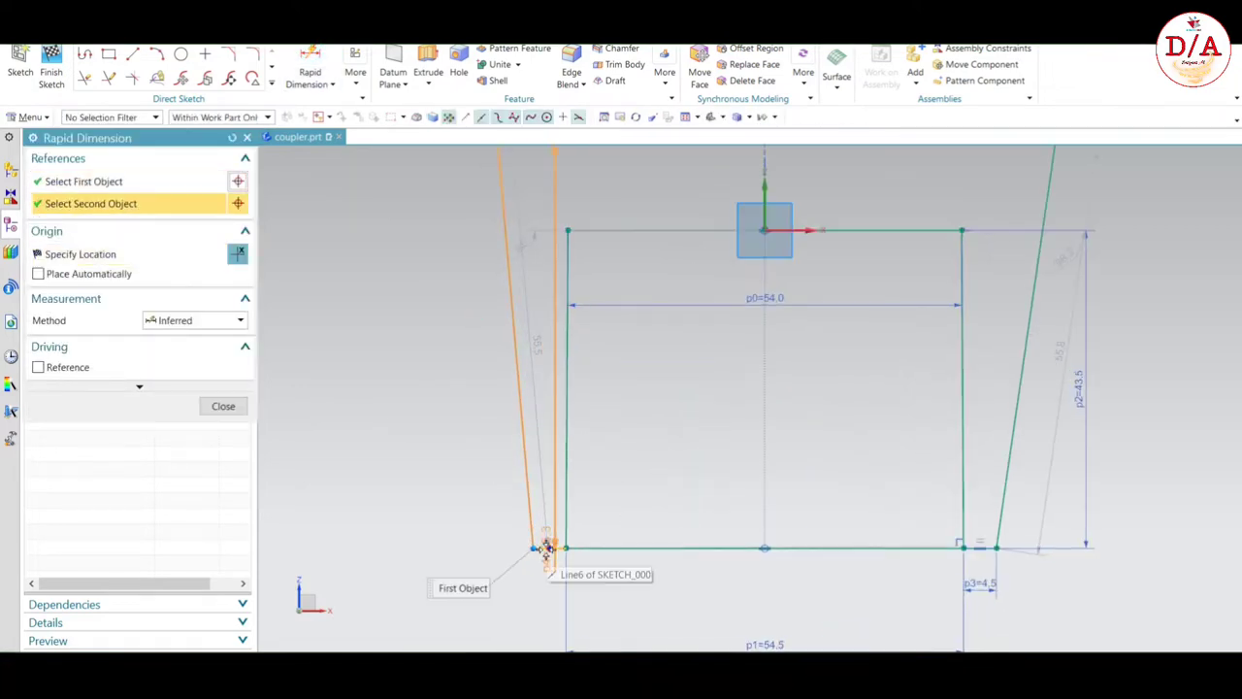
pyautogui.scroll(5, 545, 549)
pyautogui.click(538, 544)
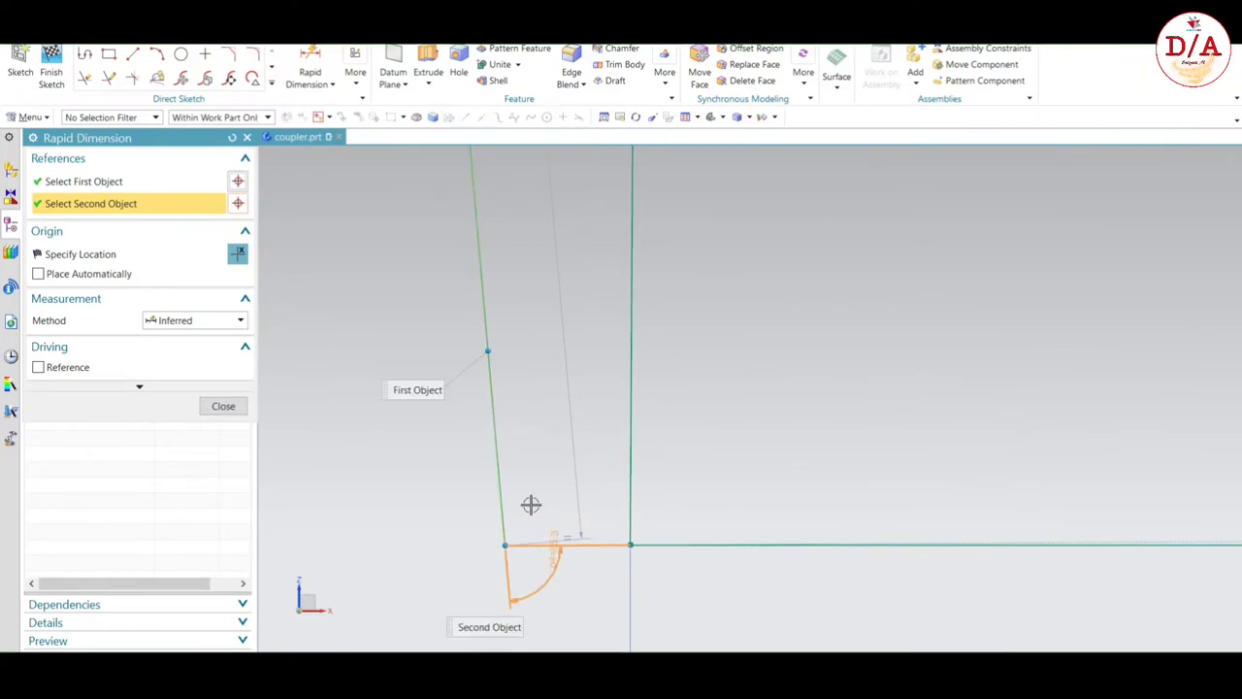
pyautogui.click(546, 492)
pyautogui.write('90')
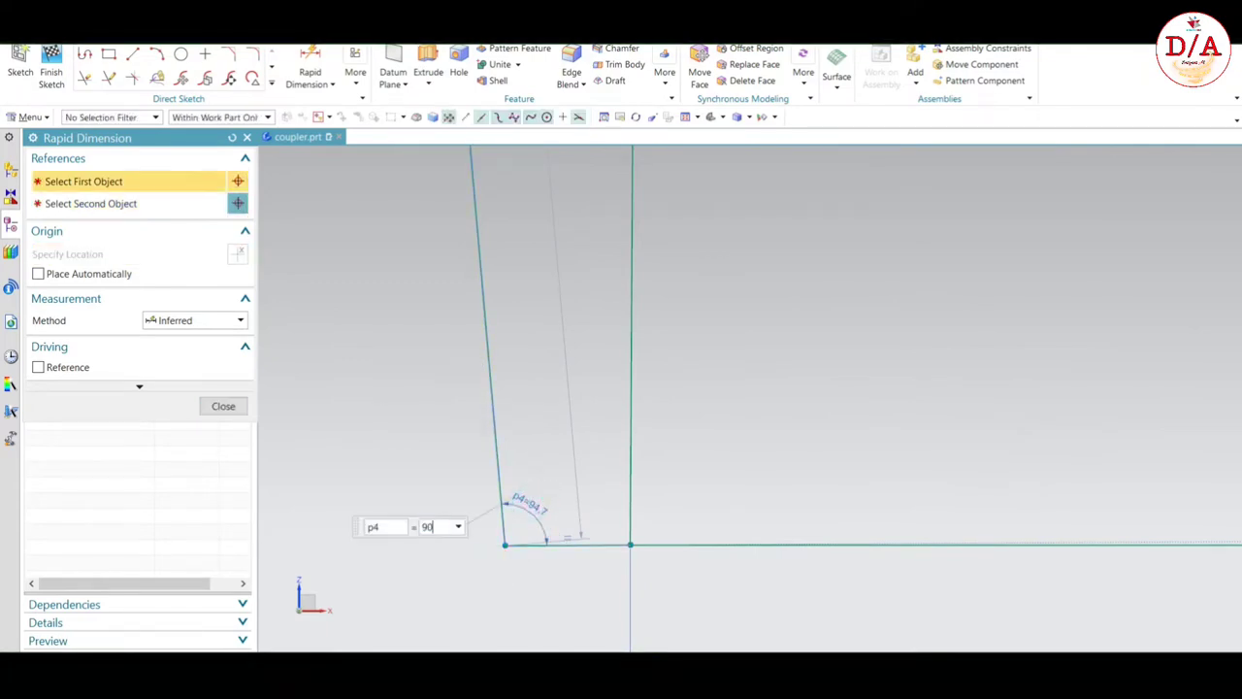
pyautogui.write('.2')
pyautogui.press('Return')
# - Add a matching 90.2° angle dimension between the bottom line and the right slanted side
pyautogui.scroll(-5, 417, 476)
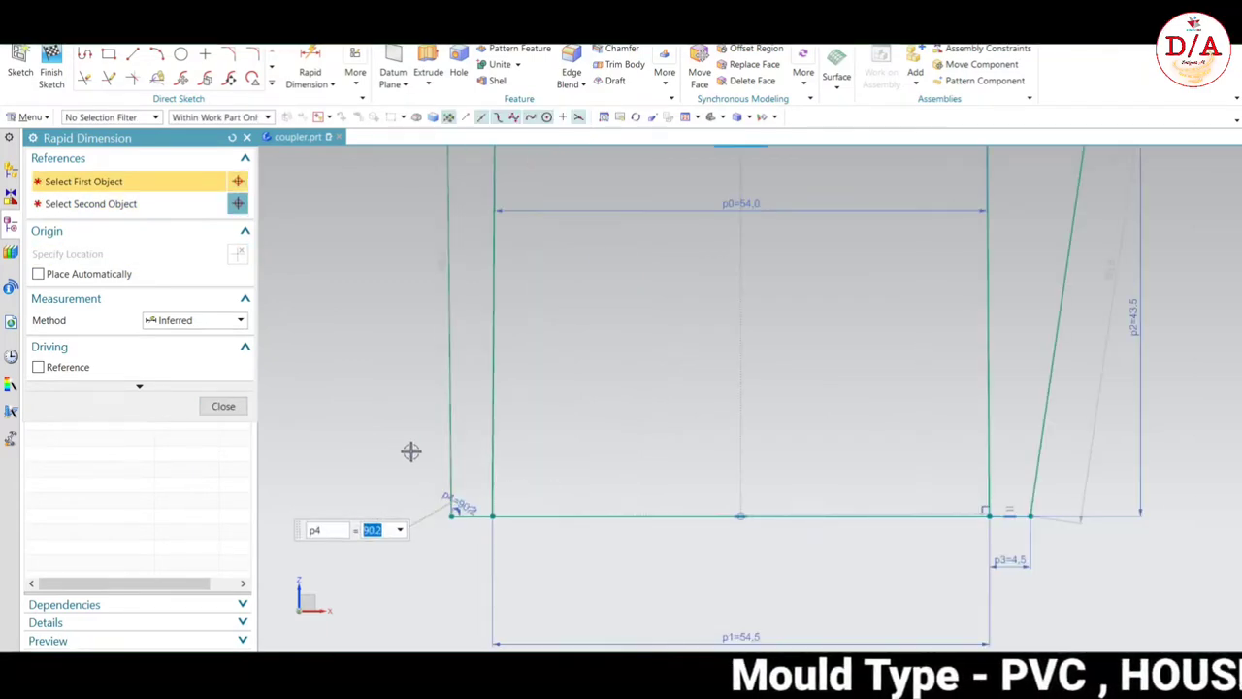
pyautogui.scroll(5, 685, 491)
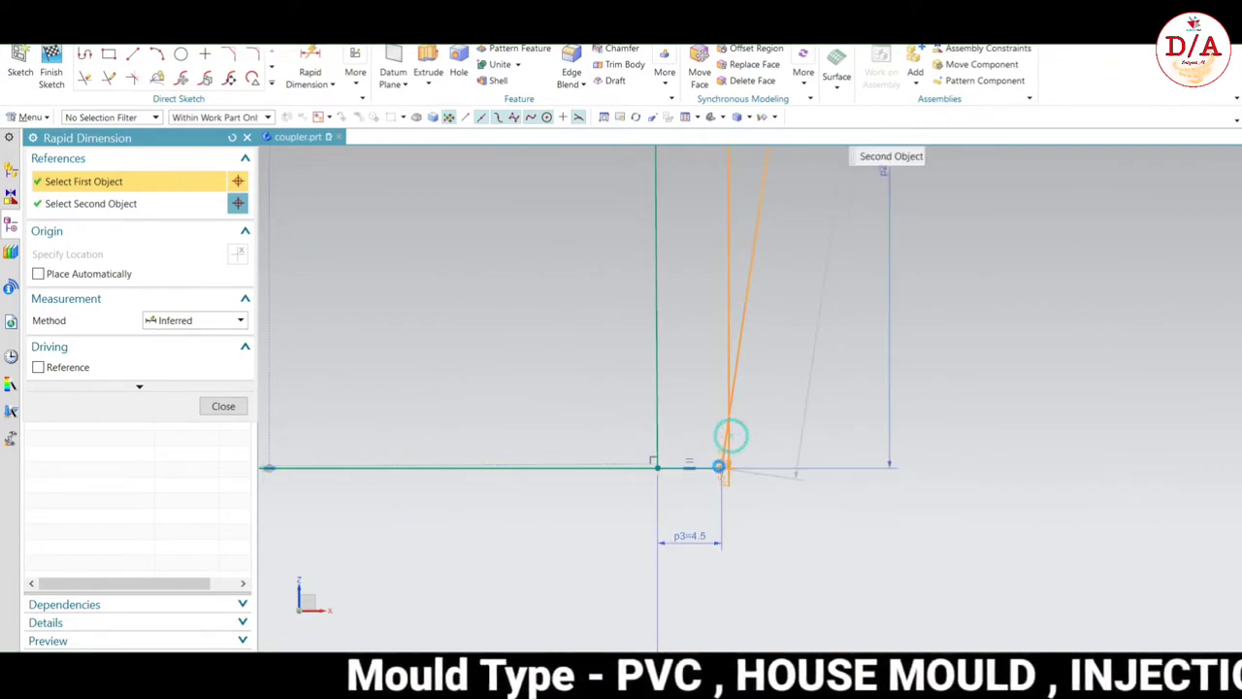
pyautogui.click(696, 472)
pyautogui.click(714, 460)
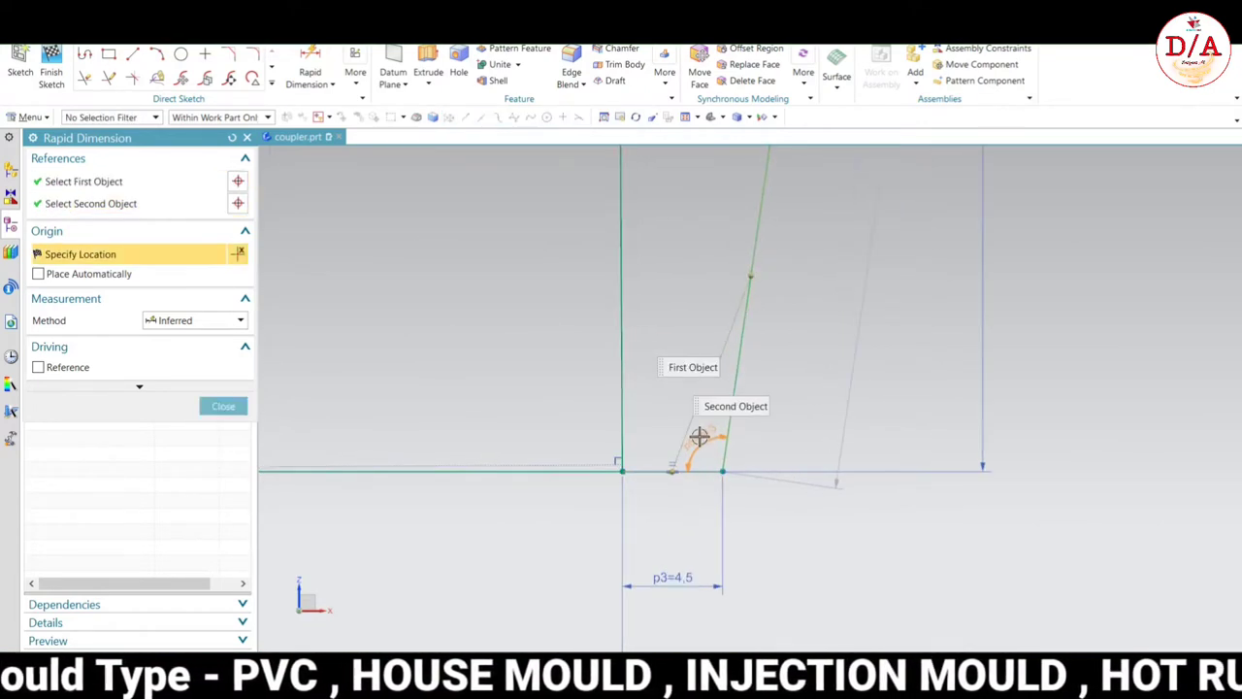
pyautogui.click(774, 459)
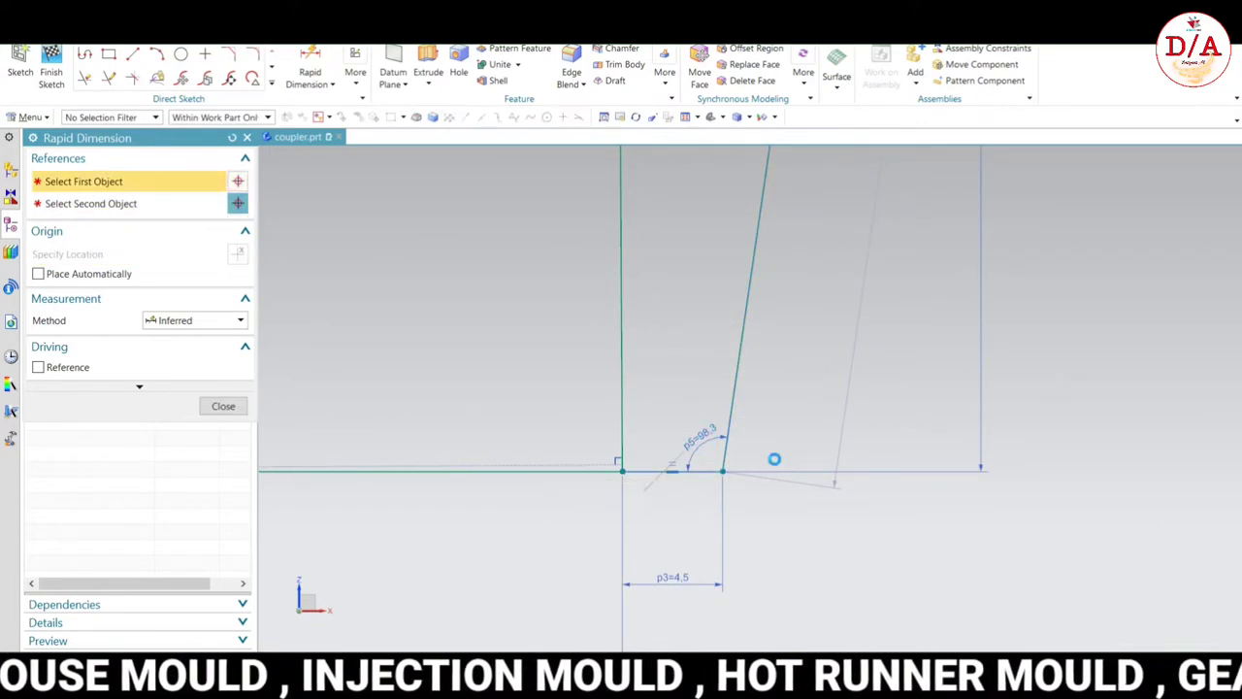
pyautogui.click(225, 405)
pyautogui.scroll(-3, 768, 463)
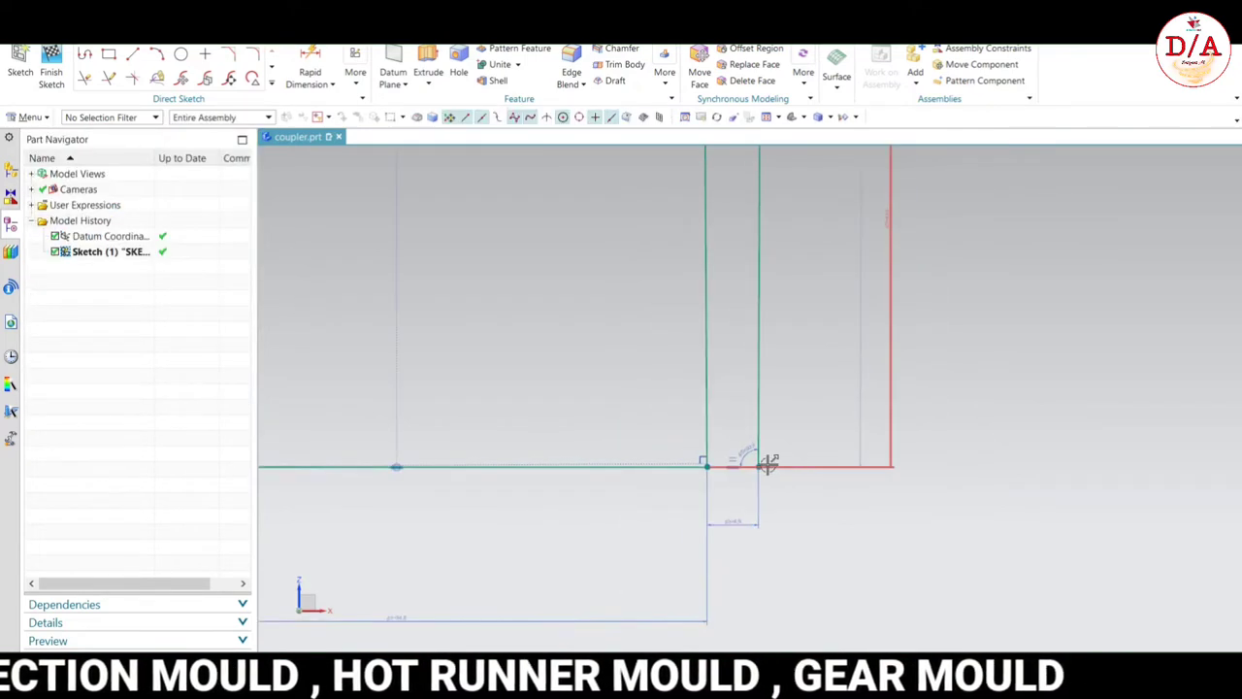
pyautogui.scroll(-2, 699, 429)
pyautogui.scroll(-1, 809, 468)
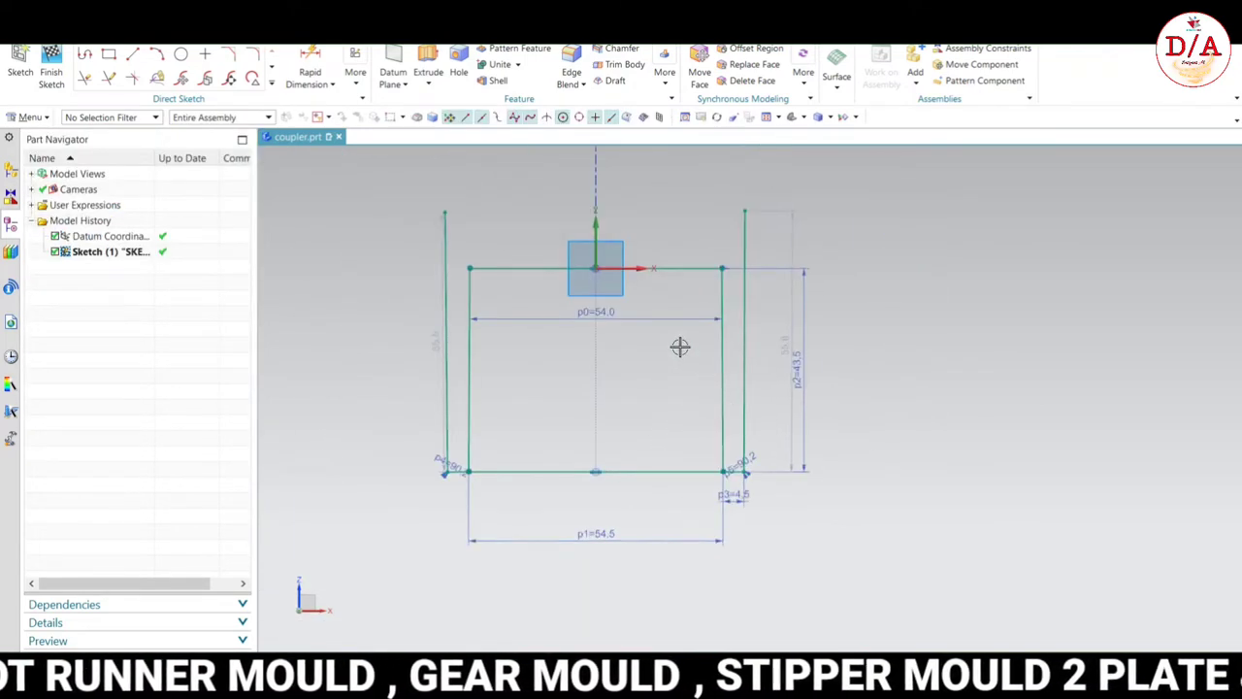
pyautogui.scroll(1, 679, 456)
pyautogui.scroll(-2, 684, 522)
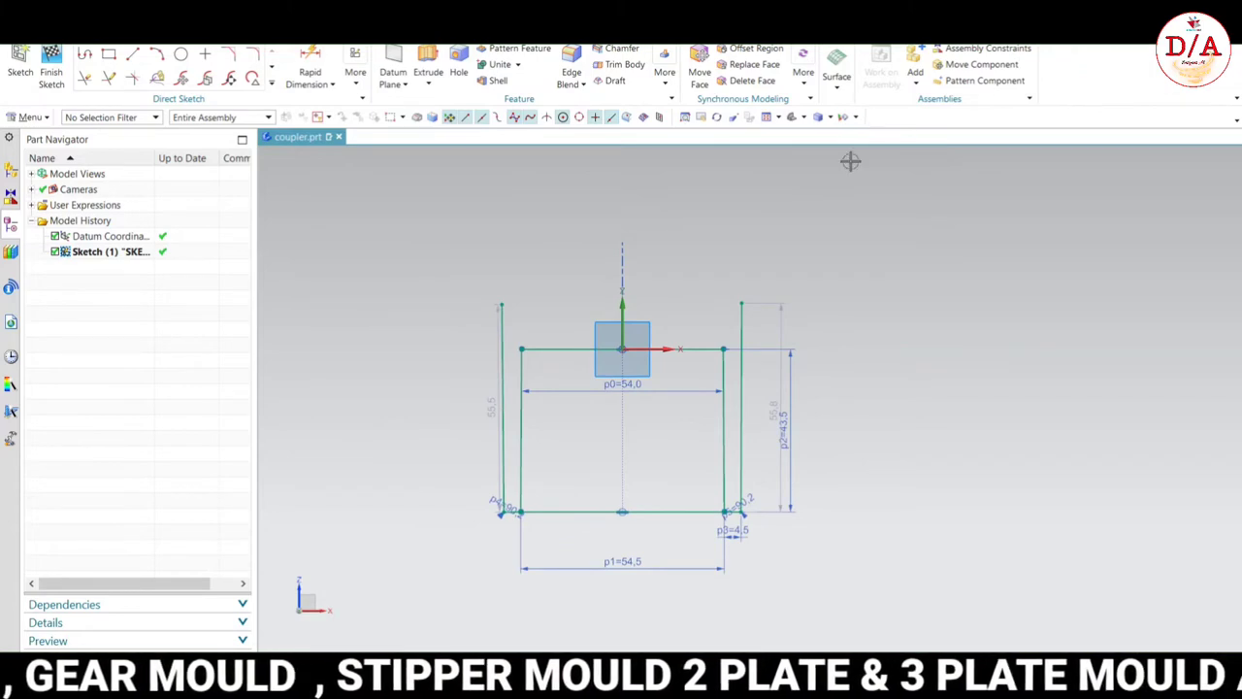
pyautogui.scroll(1, 643, 438)
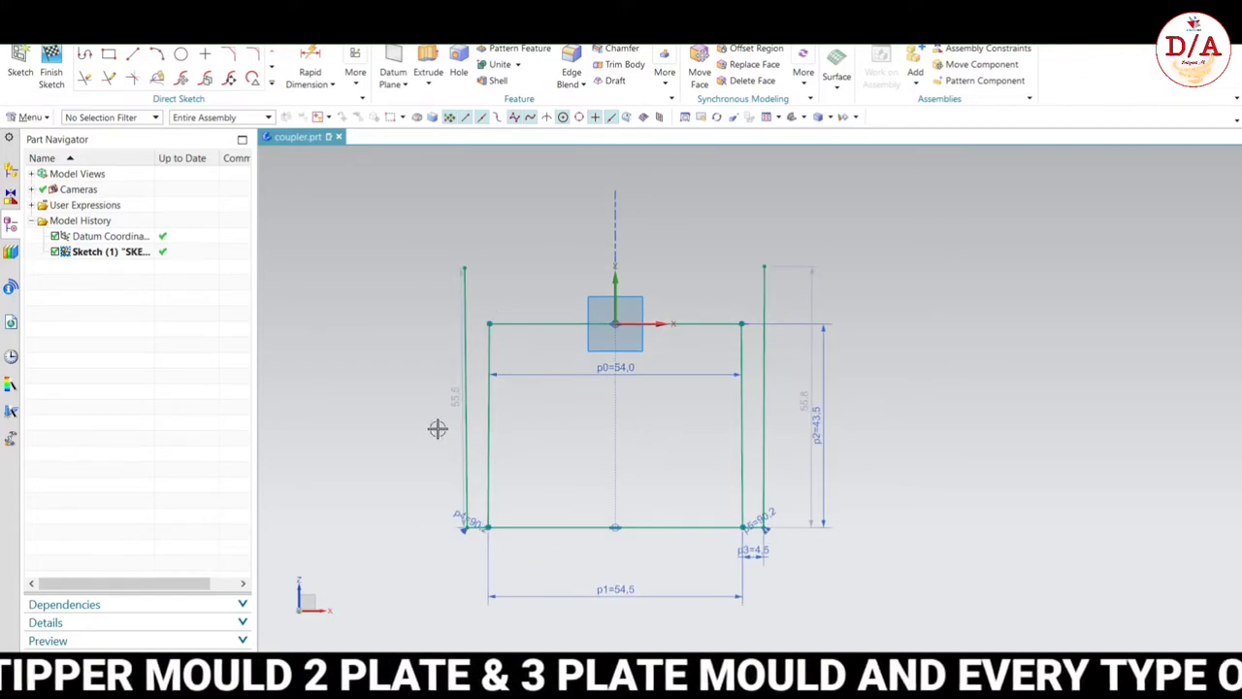
# - Draw a 2-unit vertical line rising from the top edge near its left end
pyautogui.click(132, 55)
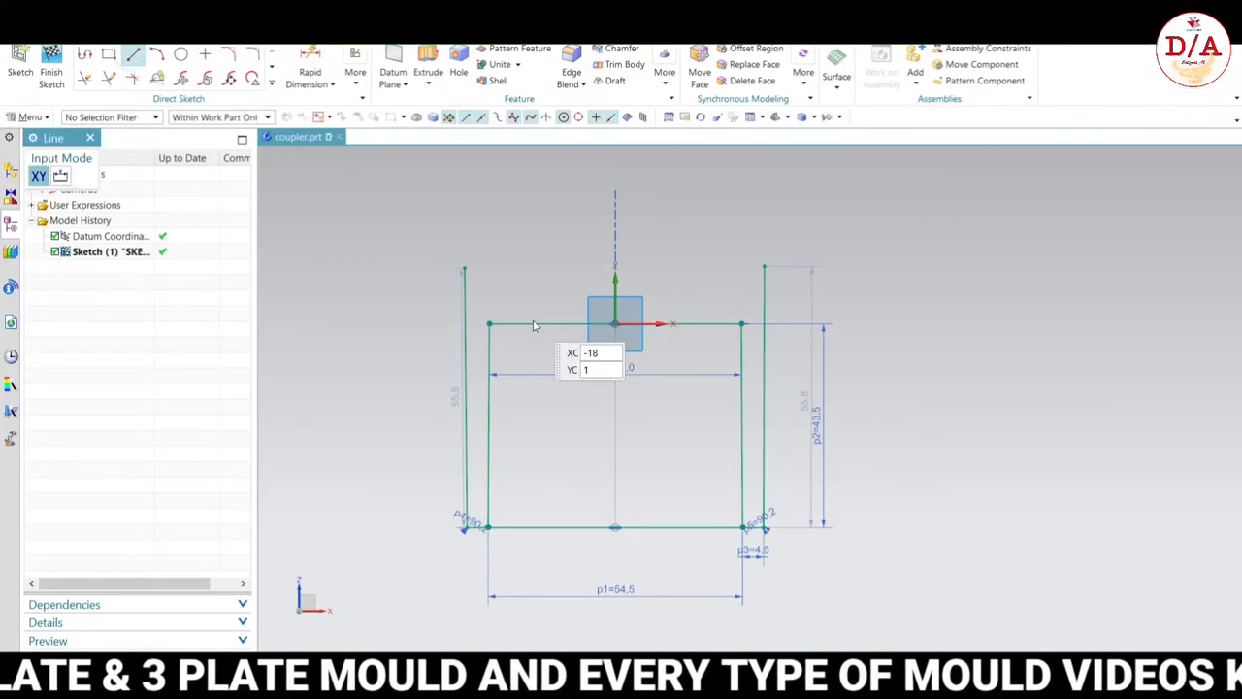
pyautogui.scroll(4, 532, 281)
pyautogui.scroll(-3, 543, 263)
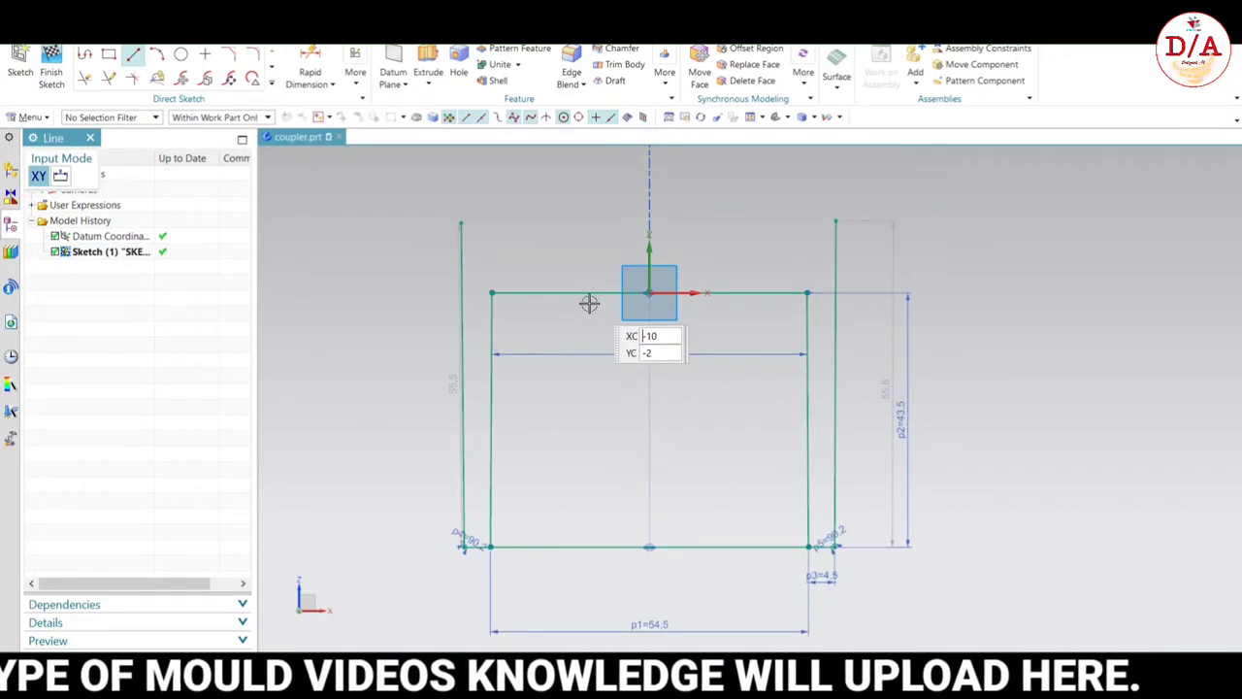
pyautogui.click(509, 293)
pyautogui.scroll(4, 511, 281)
pyautogui.write('2')
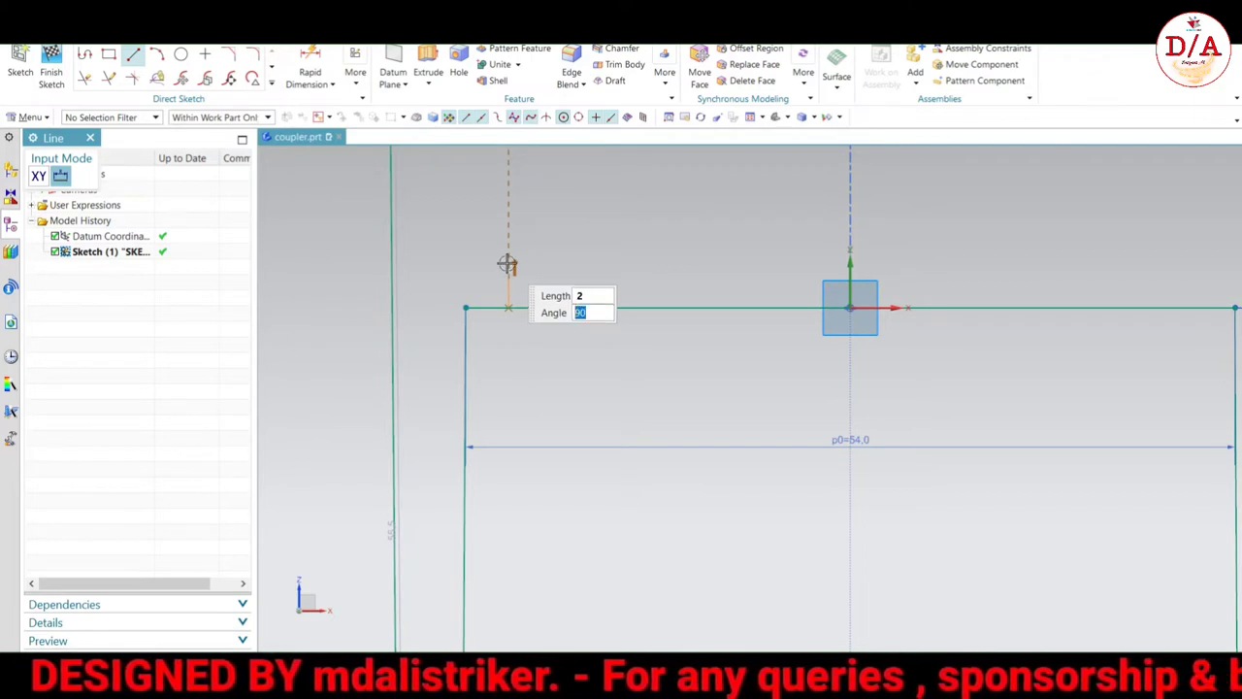
pyautogui.press('Return')
pyautogui.scroll(-2, 493, 266)
pyautogui.scroll(1, 931, 298)
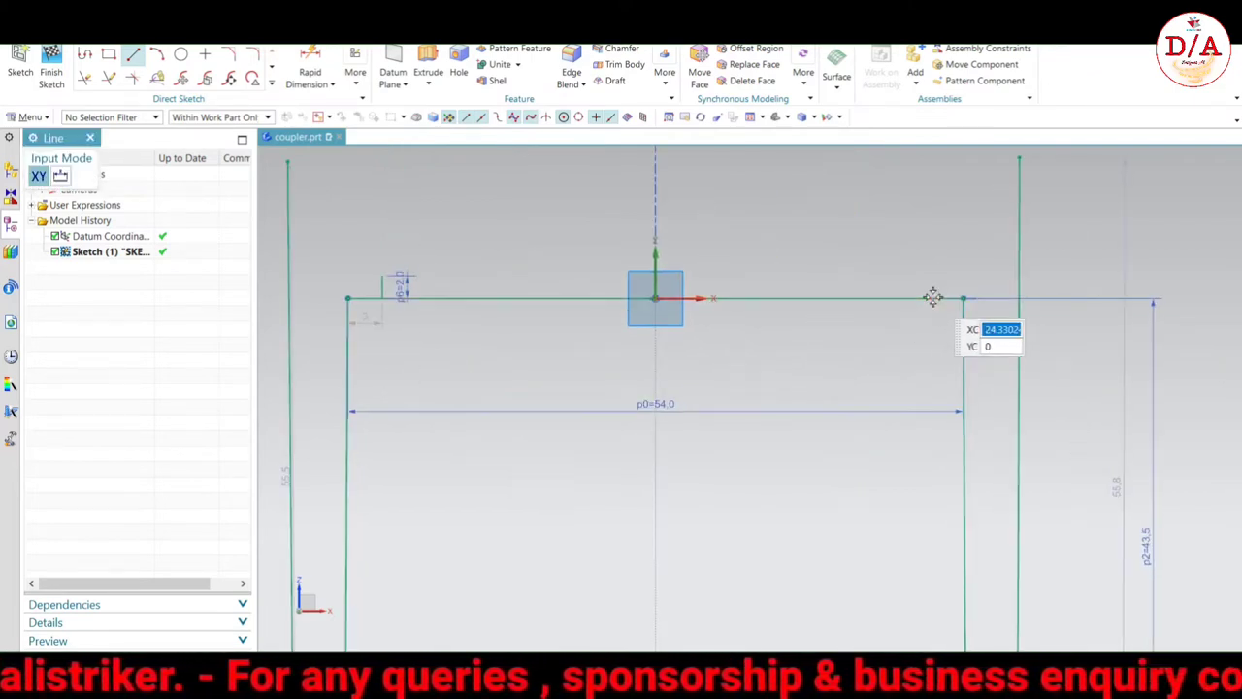
# - Draw a matching short vertical line near the top edge's right end
pyautogui.click(931, 298)
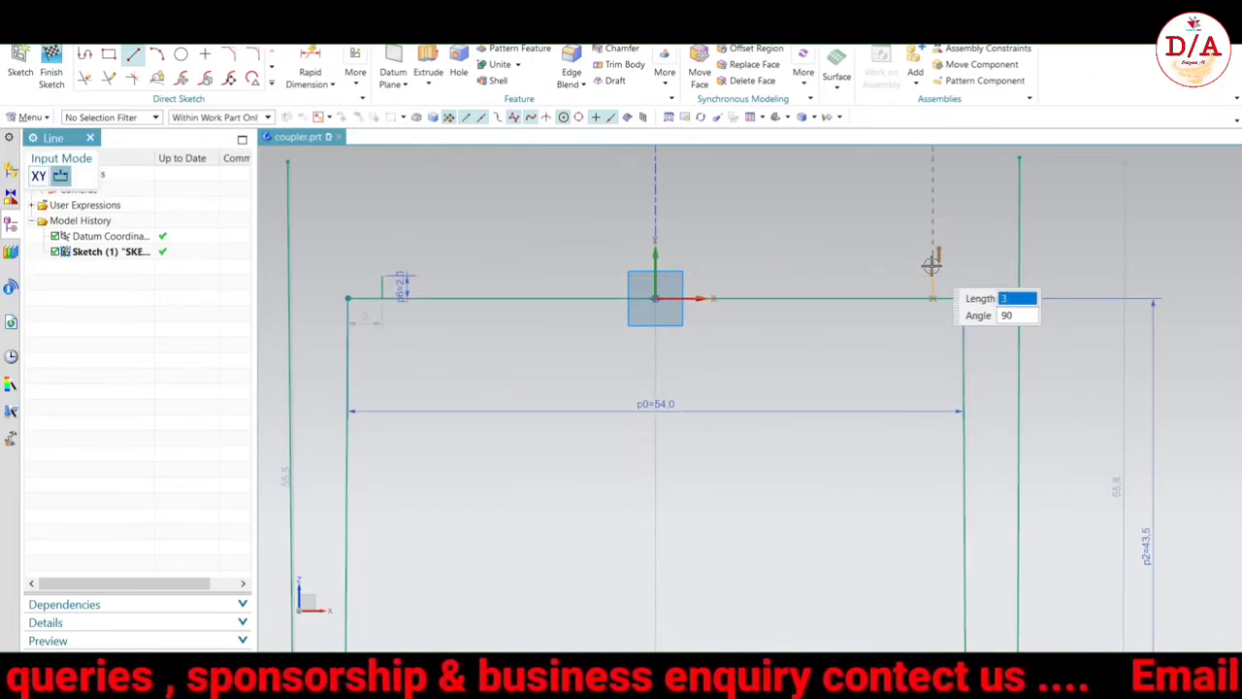
pyautogui.click(932, 263)
pyautogui.scroll(2, 935, 280)
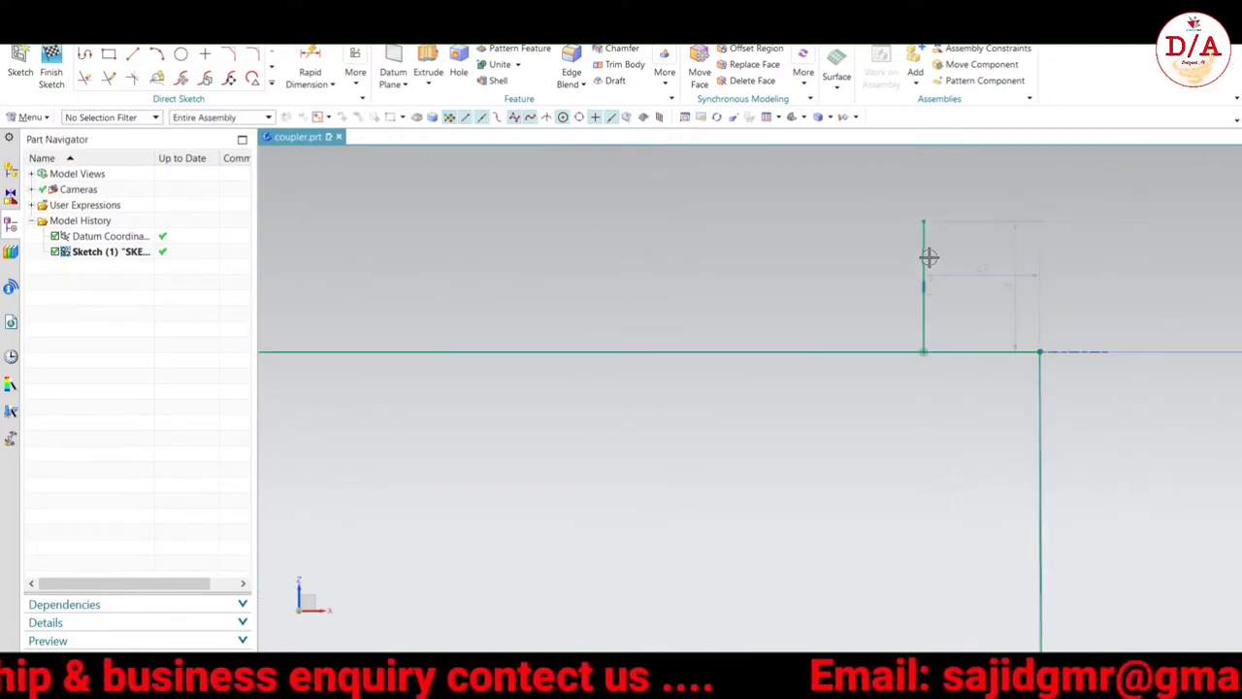
pyautogui.click(929, 258)
pyautogui.scroll(-2, 519, 296)
pyautogui.scroll(2, 451, 267)
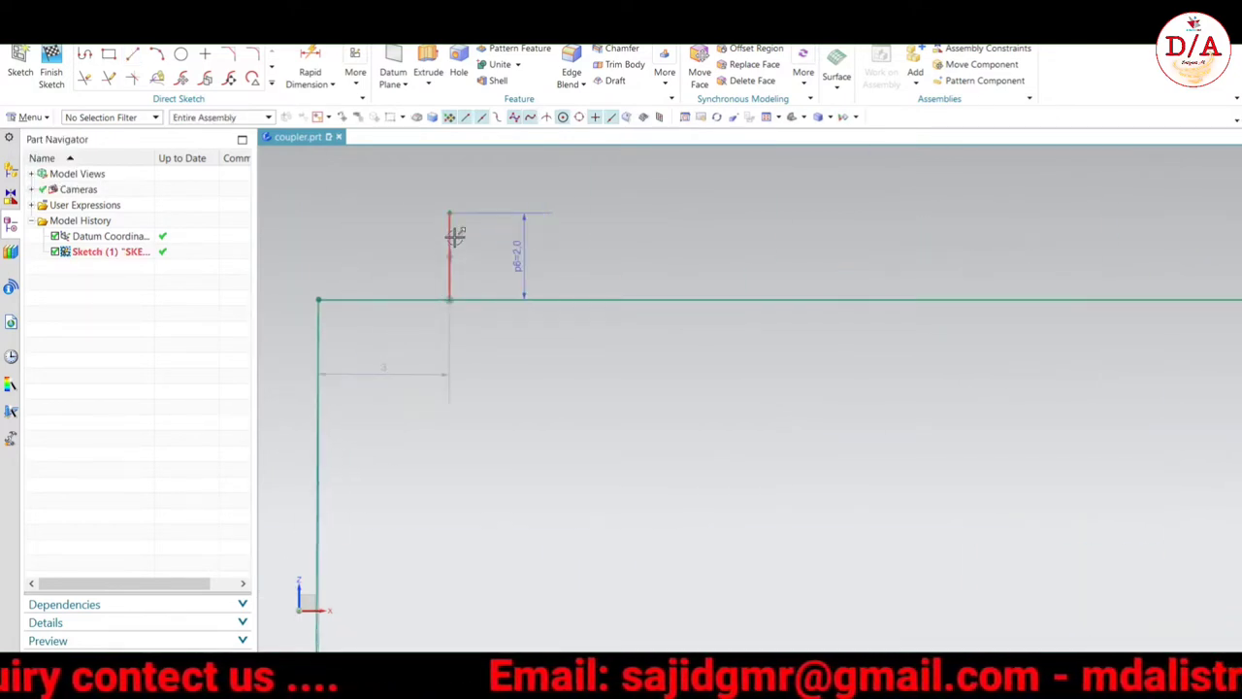
pyautogui.click(453, 236)
pyautogui.click(660, 196)
pyautogui.scroll(-2, 626, 383)
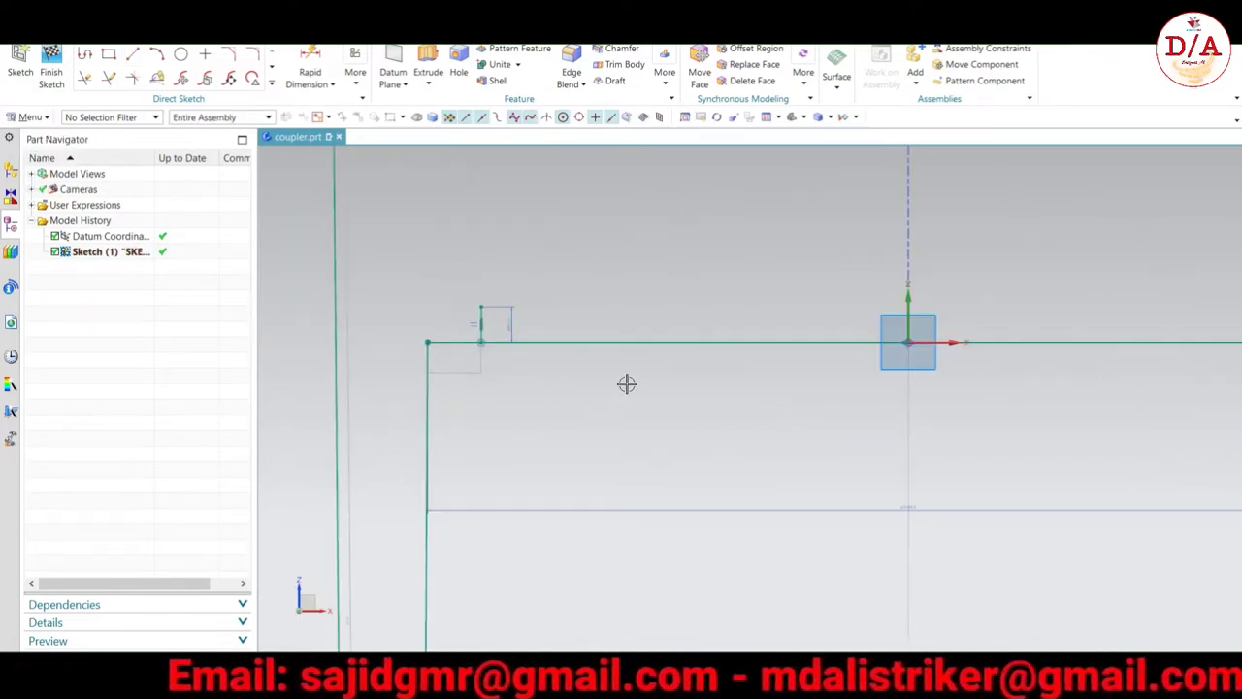
pyautogui.scroll(-2, 903, 363)
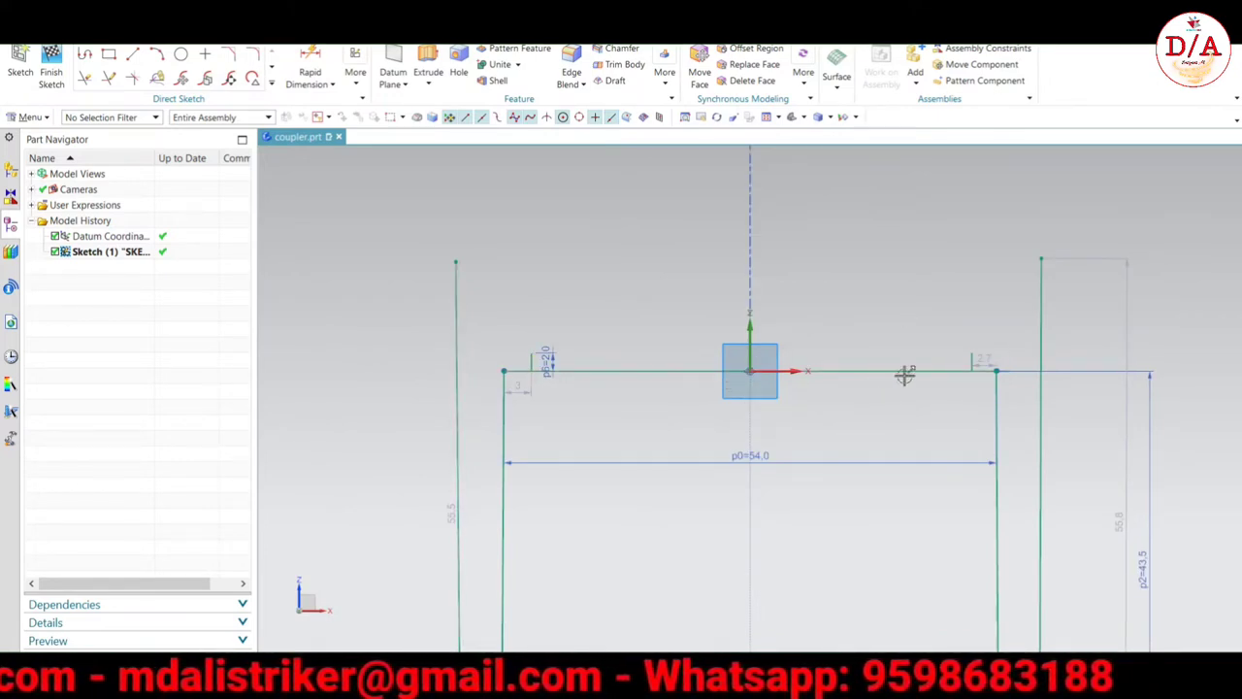
pyautogui.click(356, 64)
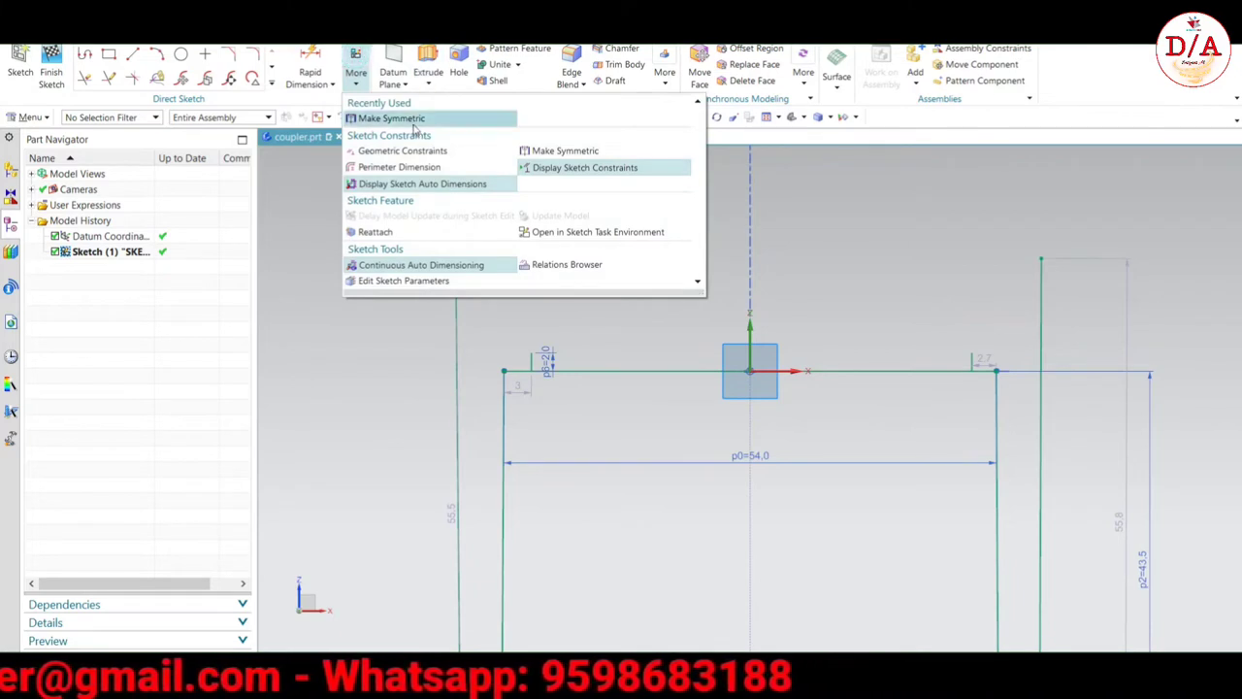
# - Make the two short vertical lines symmetric about the vertical Y axis
pyautogui.click(388, 118)
pyautogui.scroll(3, 544, 345)
pyautogui.click(569, 316)
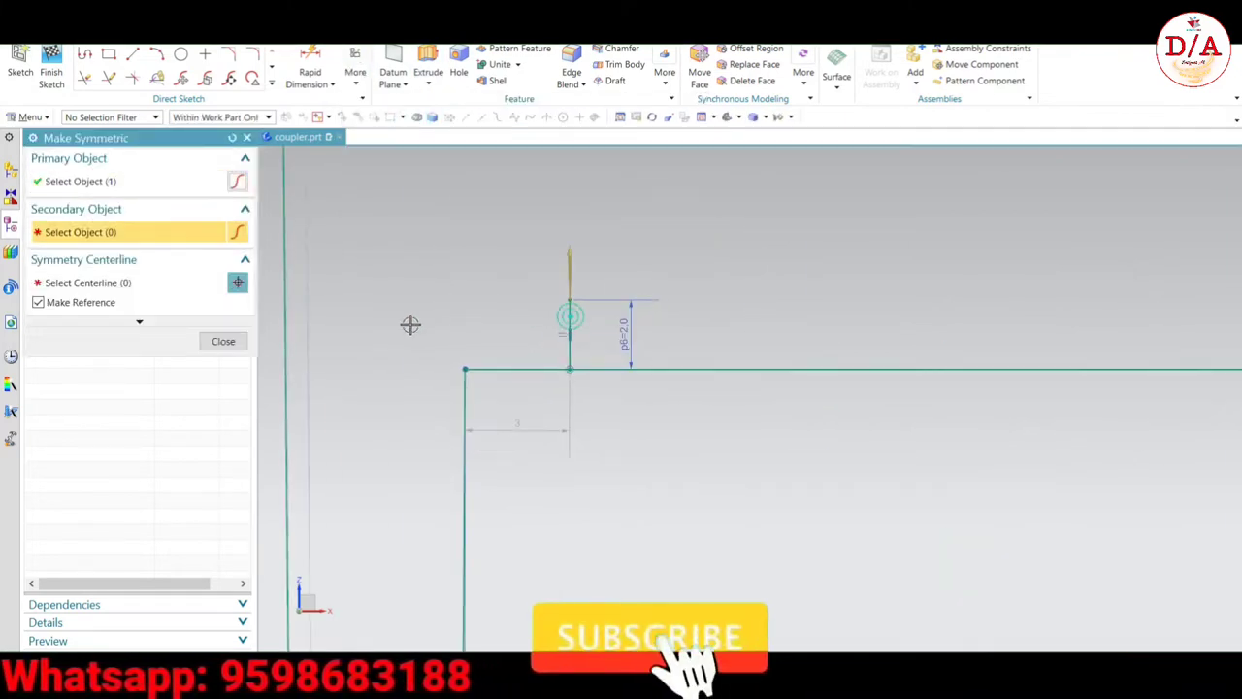
pyautogui.scroll(-3, 410, 324)
pyautogui.scroll(3, 970, 310)
pyautogui.click(968, 316)
pyautogui.scroll(-3, 931, 330)
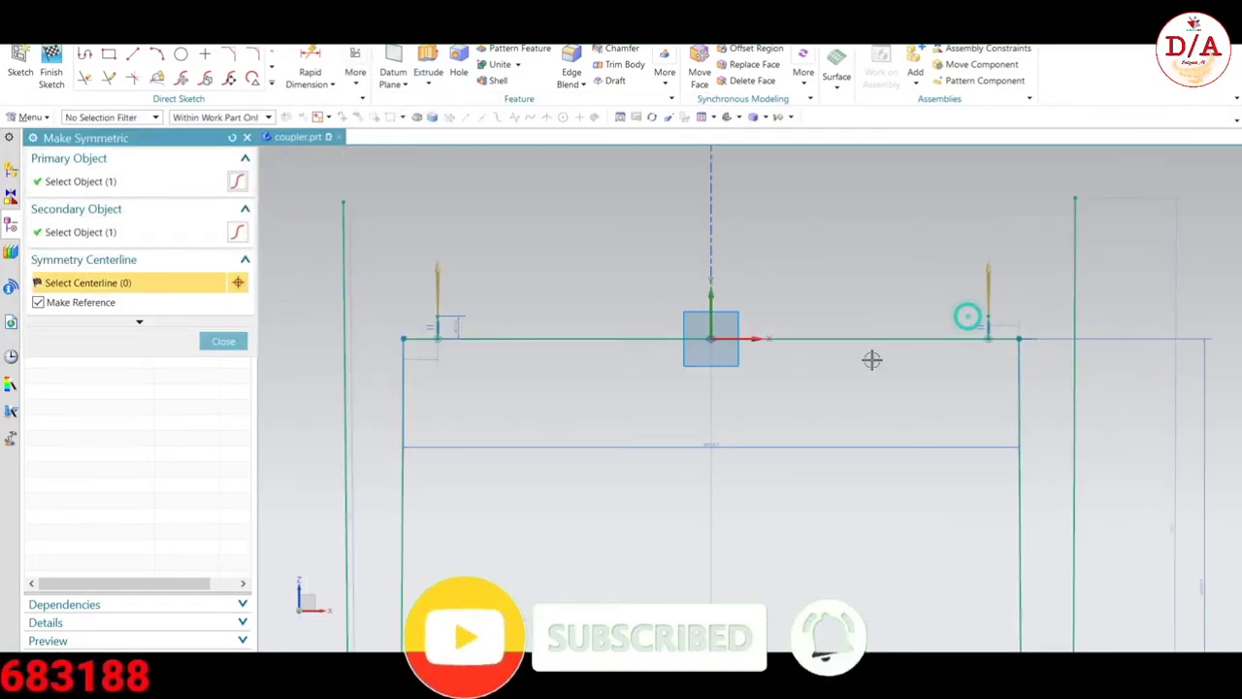
pyautogui.click(711, 296)
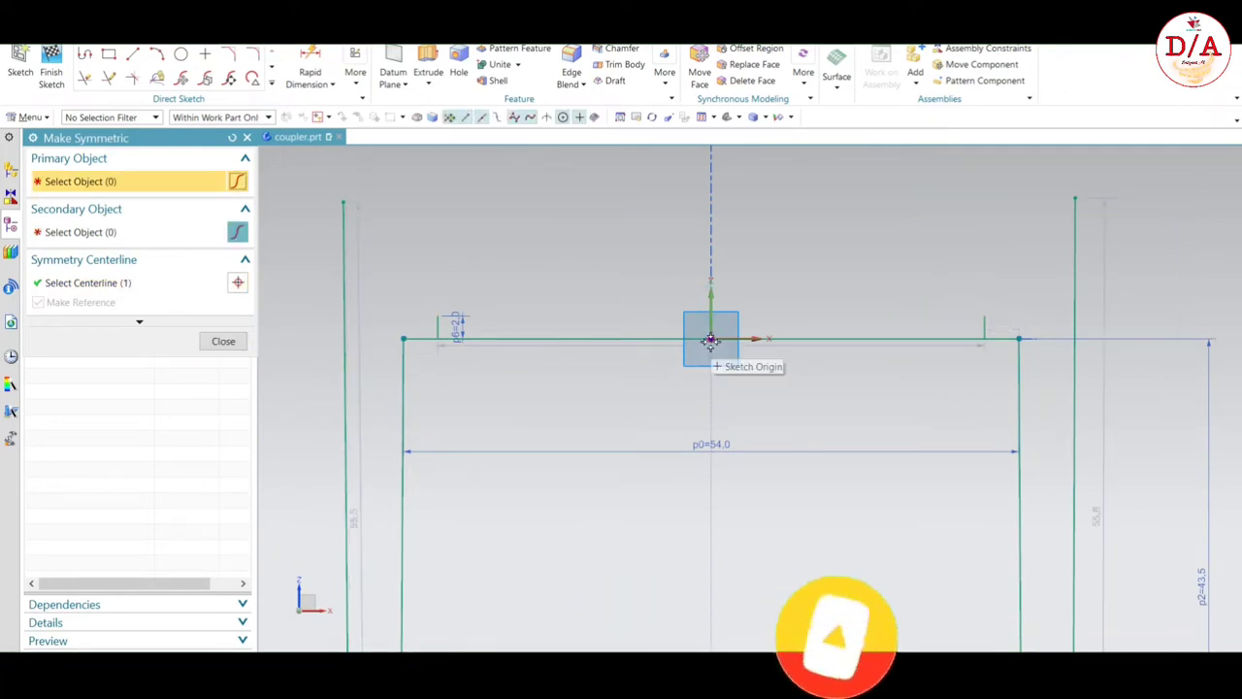
pyautogui.click(247, 137)
# - Dimension the spacing between the two short vertical lines to 52
pyautogui.click(310, 66)
pyautogui.click(438, 319)
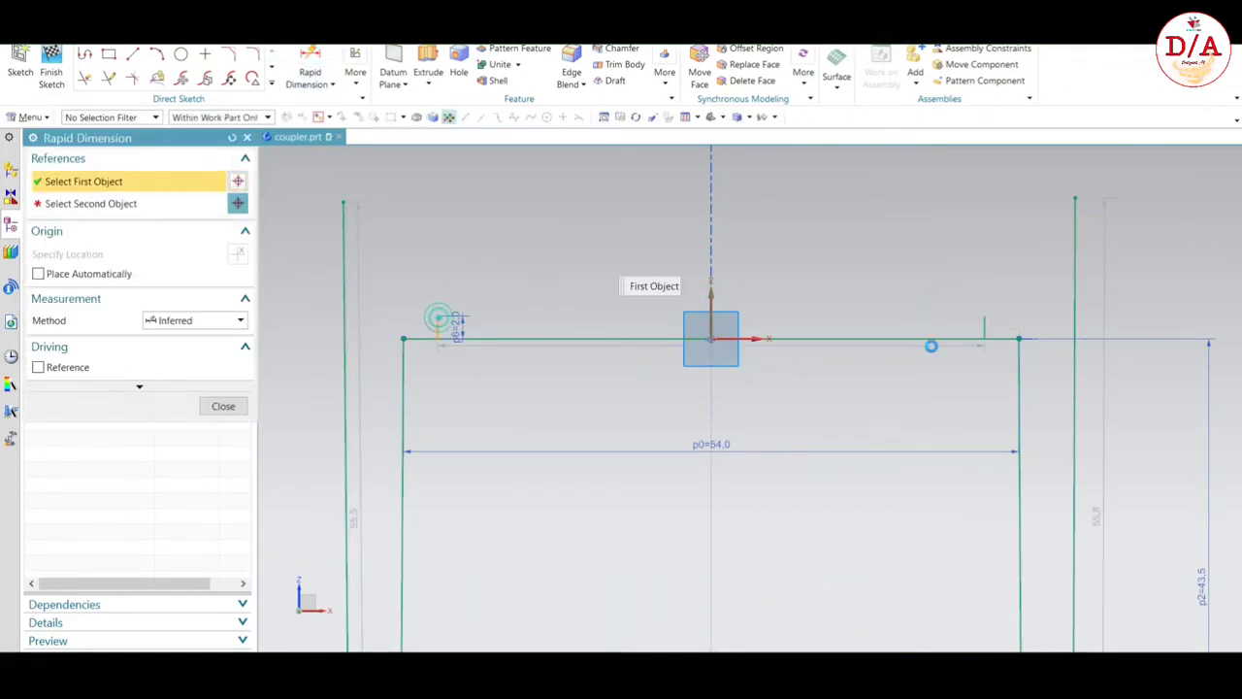
pyautogui.click(984, 316)
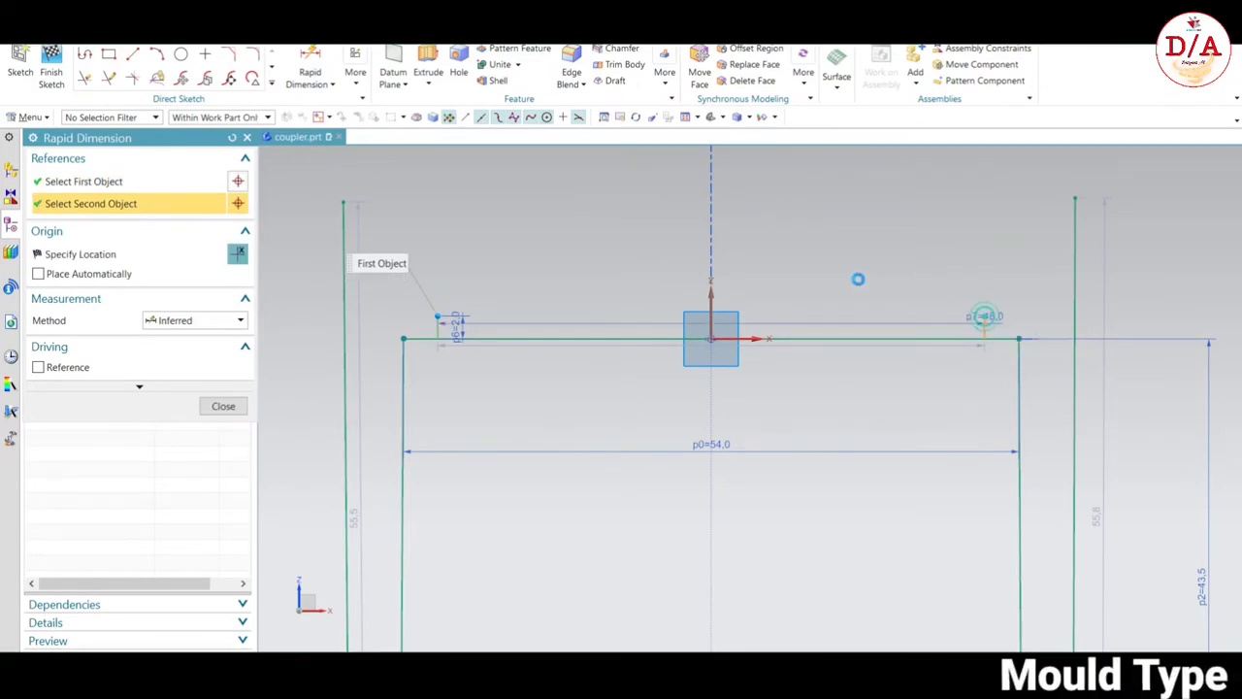
pyautogui.click(929, 250)
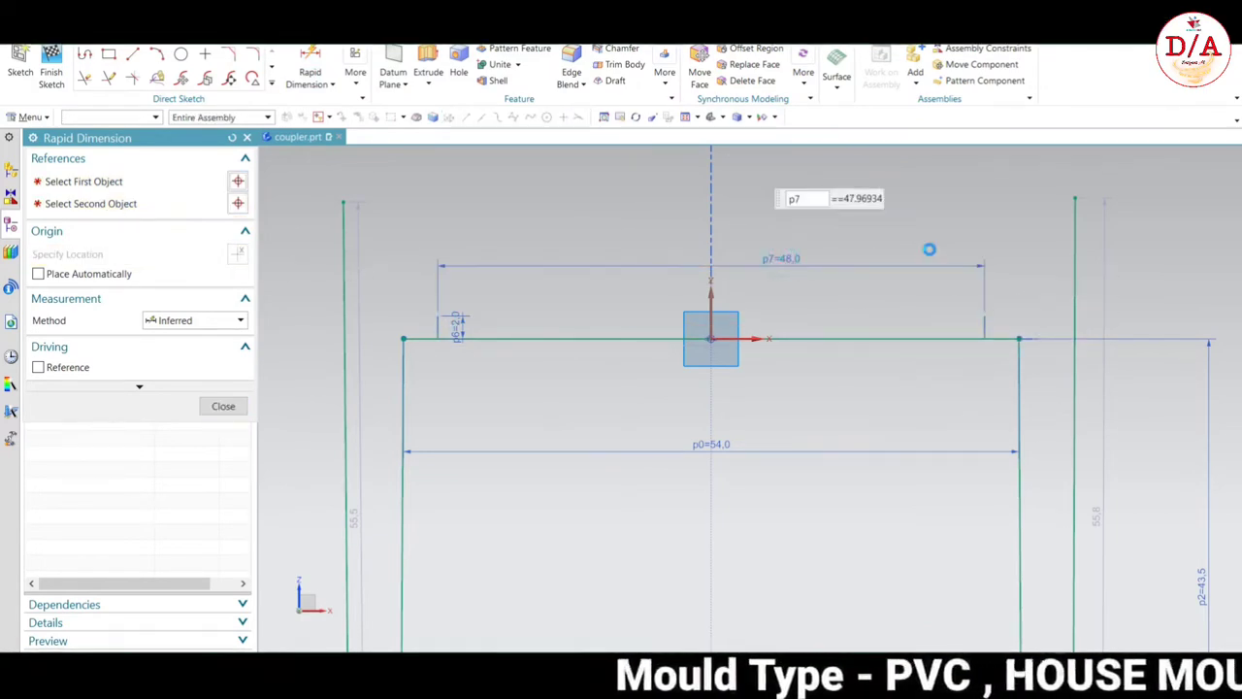
pyautogui.write('52')
pyautogui.press('Return')
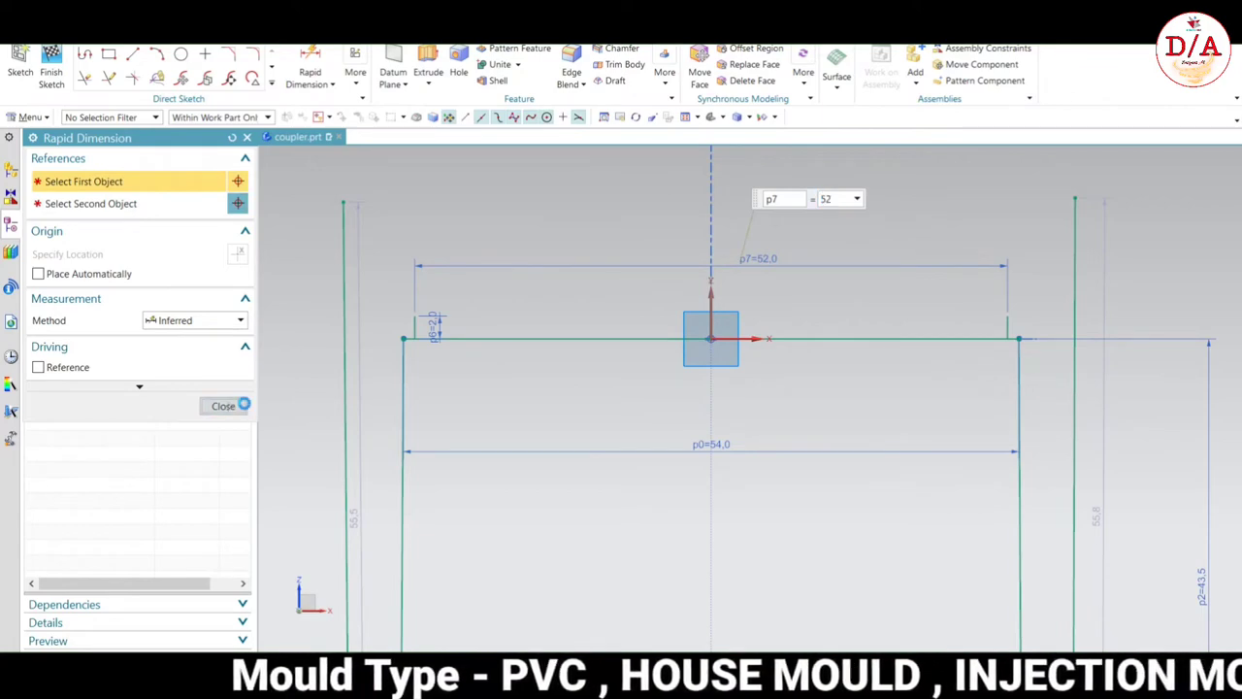
pyautogui.click(244, 406)
pyautogui.scroll(-2, 410, 338)
pyautogui.scroll(2, 517, 327)
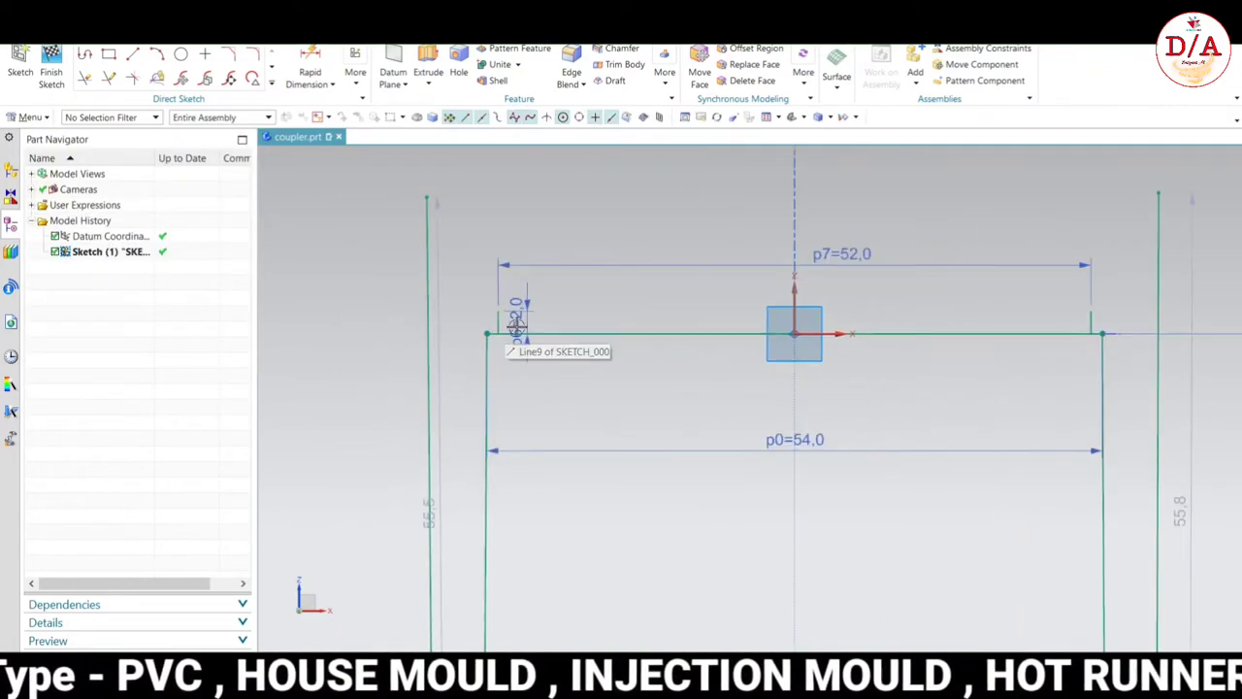
# - Draw a horizontal line above the profile's top edge, from its top-left to the right
pyautogui.click(133, 54)
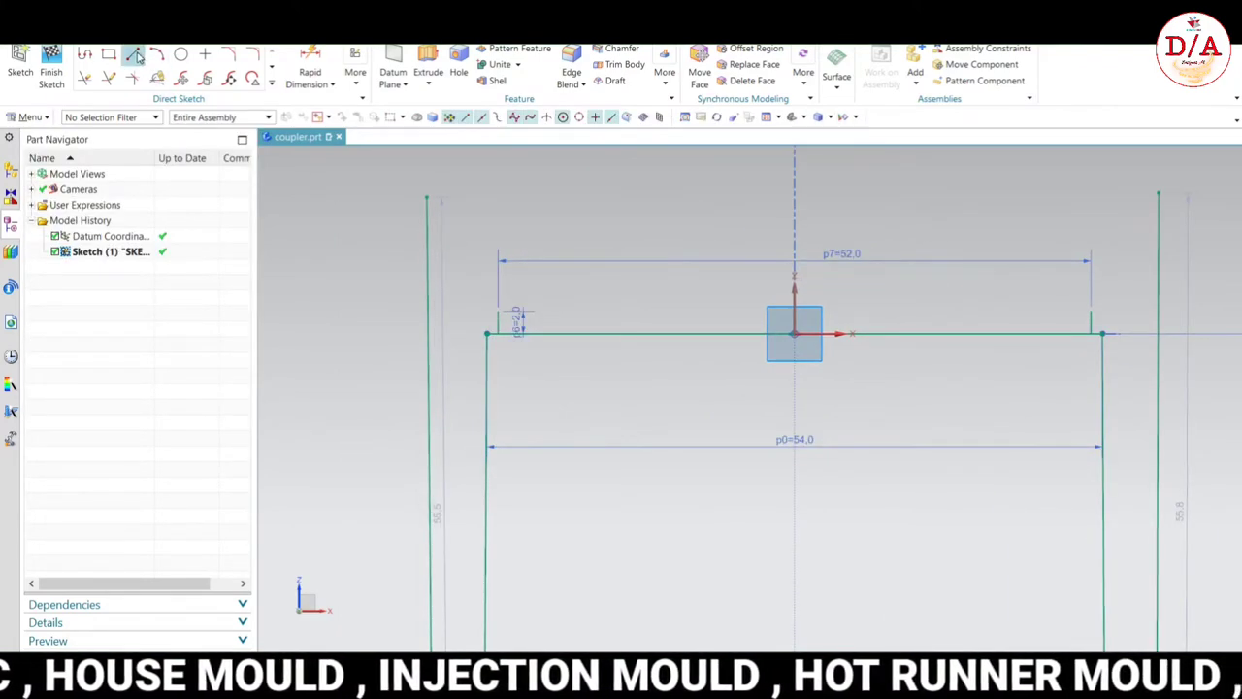
pyautogui.click(506, 312)
pyautogui.scroll(2, 1125, 329)
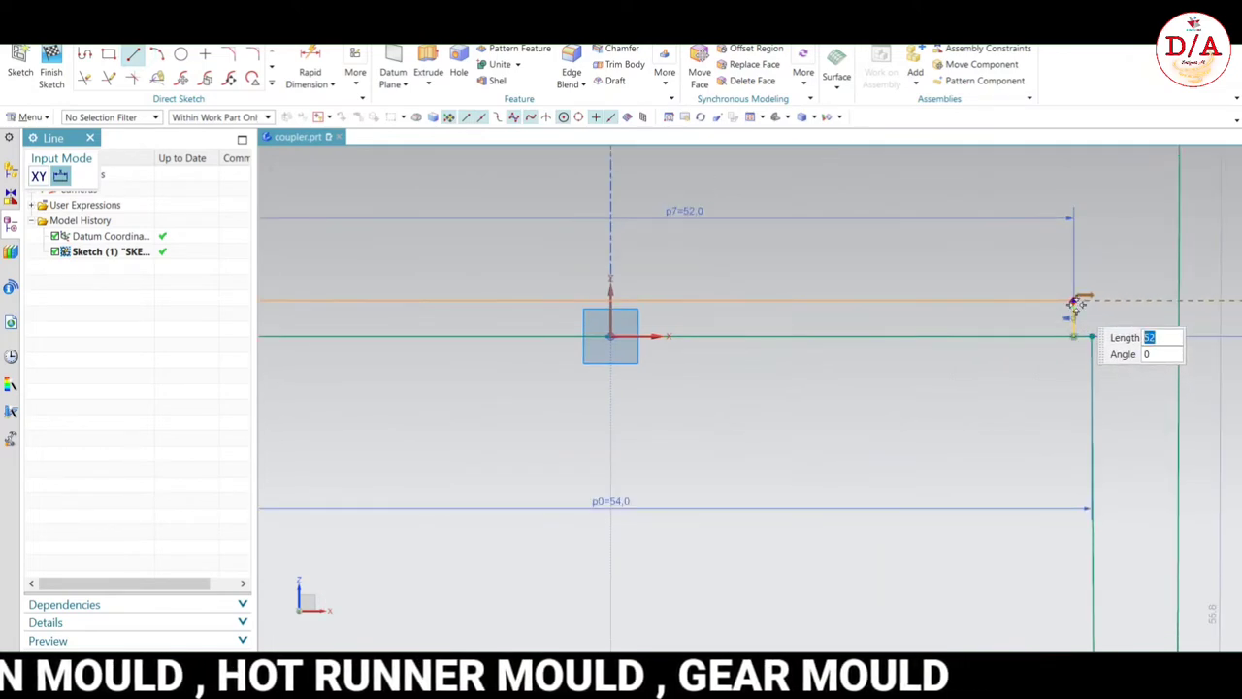
pyautogui.click(1075, 303)
pyautogui.scroll(-2, 823, 375)
pyautogui.scroll(-2, 1061, 358)
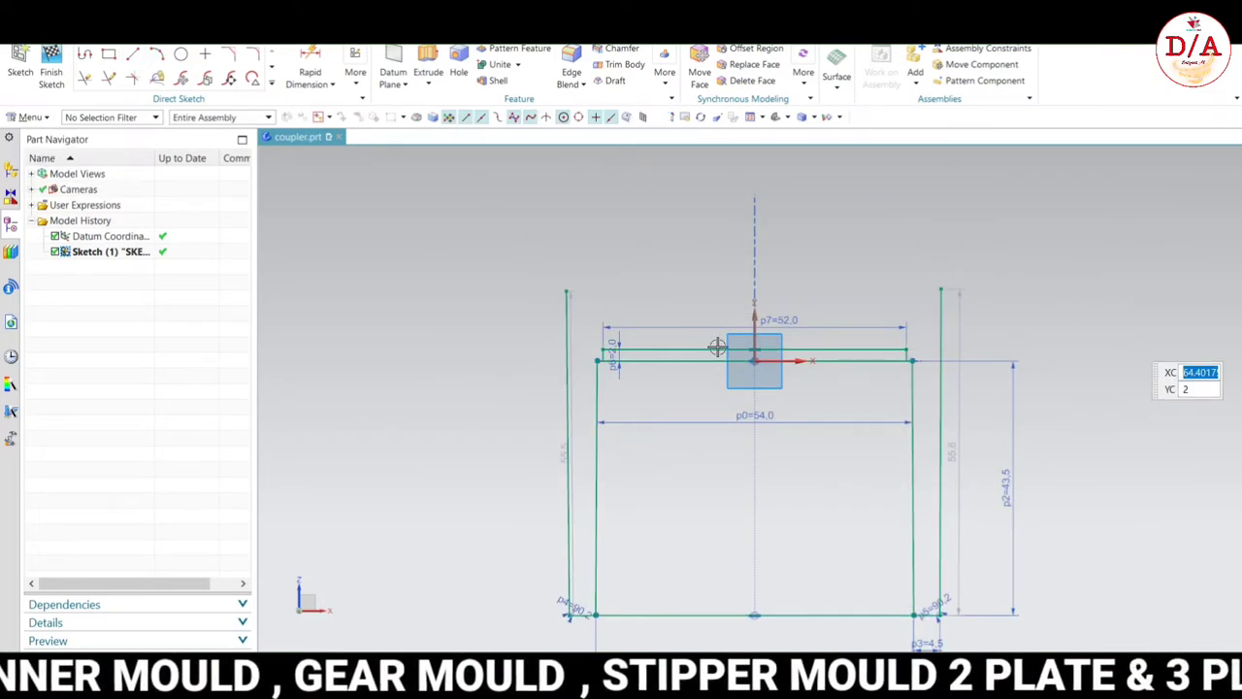
pyautogui.press('Escape')
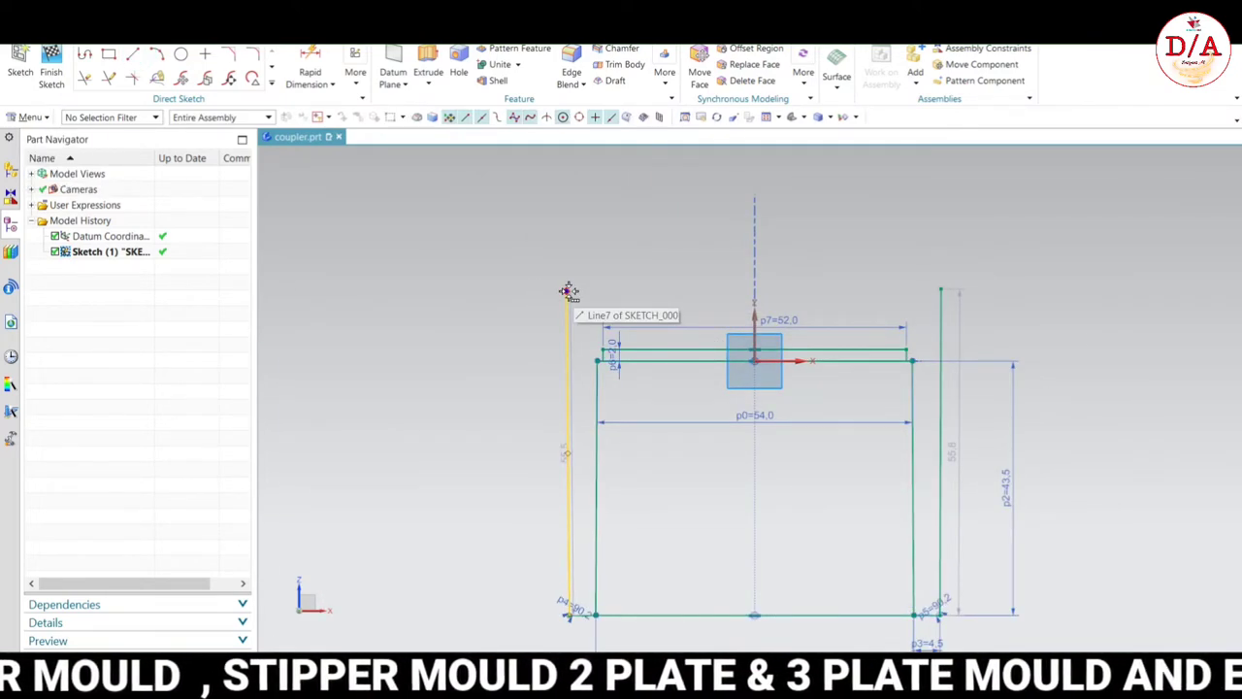
# - Apply an Equal Length constraint to the left and right vertical lines
pyautogui.scroll(2, 566, 299)
pyautogui.scroll(1, 561, 289)
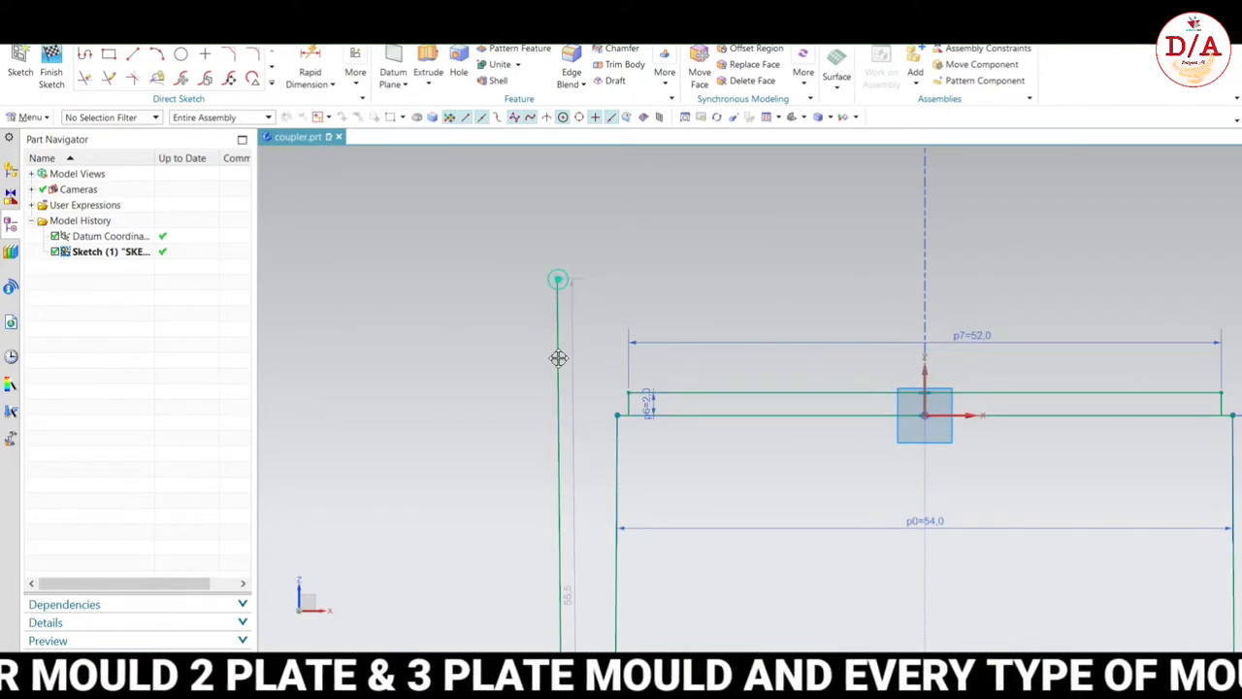
pyautogui.scroll(-1, 724, 493)
pyautogui.scroll(-1, 727, 582)
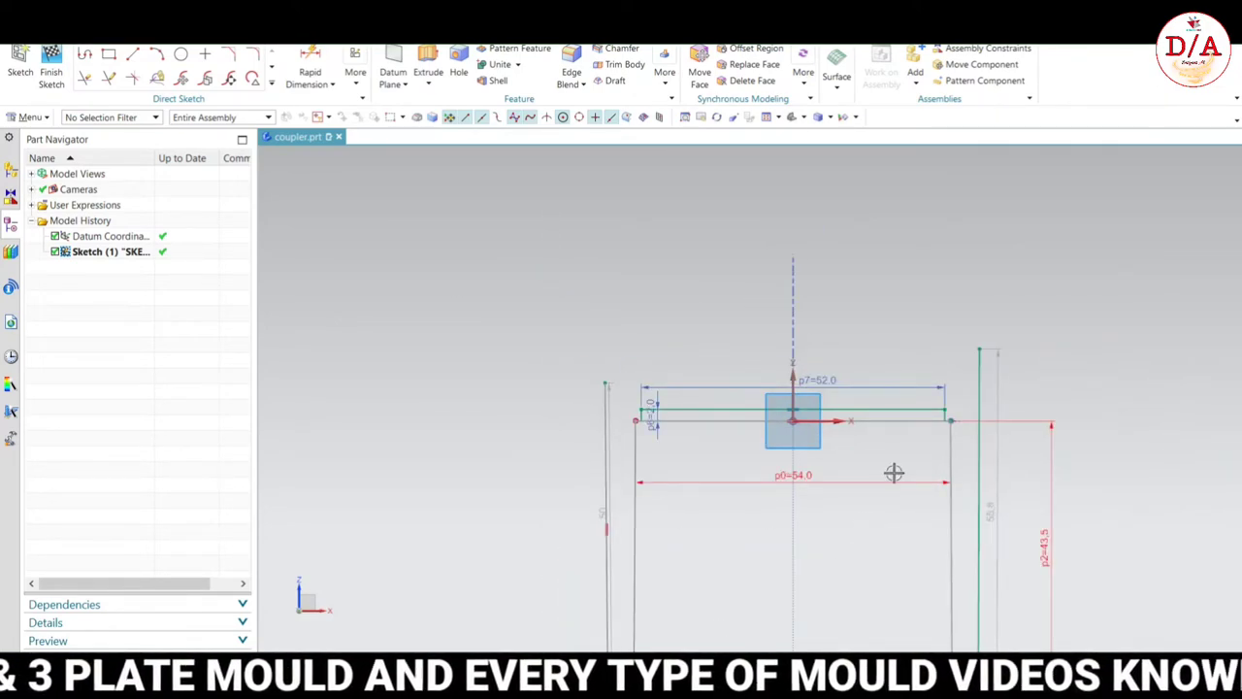
pyautogui.scroll(-1, 717, 372)
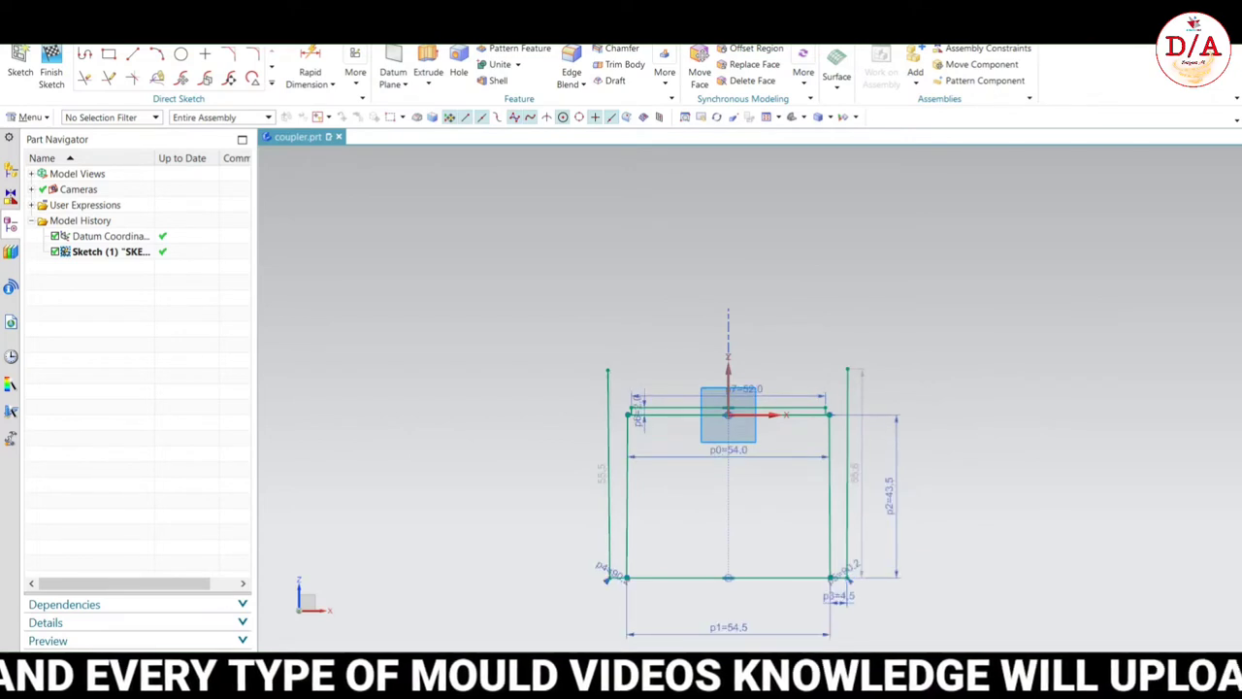
pyautogui.click(848, 393)
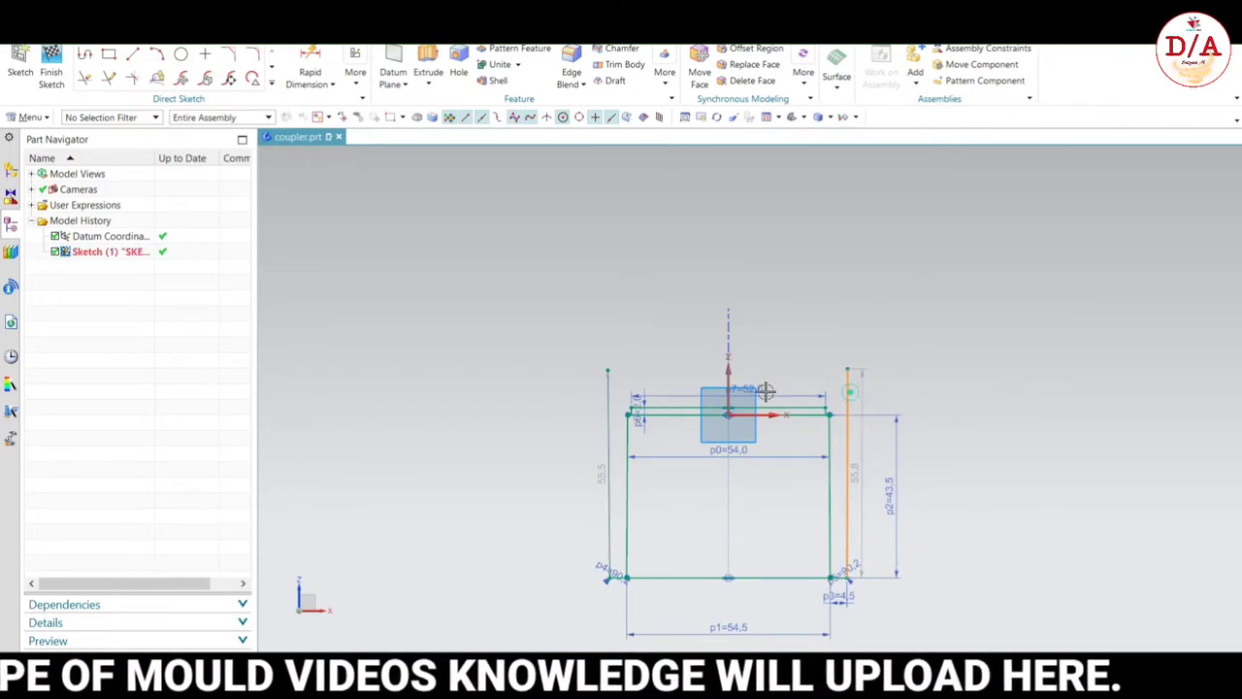
pyautogui.click(609, 392)
pyautogui.click(857, 355)
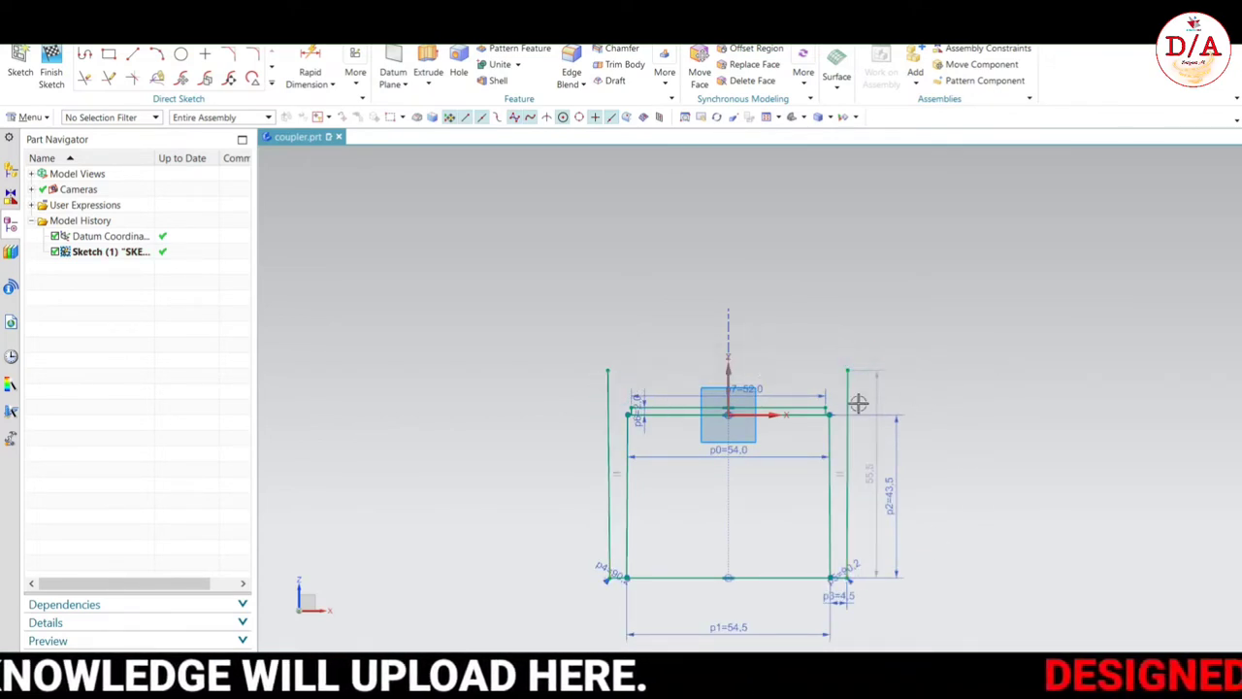
# - Constrain the right vertical line's endpoint onto the new horizontal line with Point on Curve
pyautogui.scroll(1, 857, 402)
pyautogui.click(813, 412)
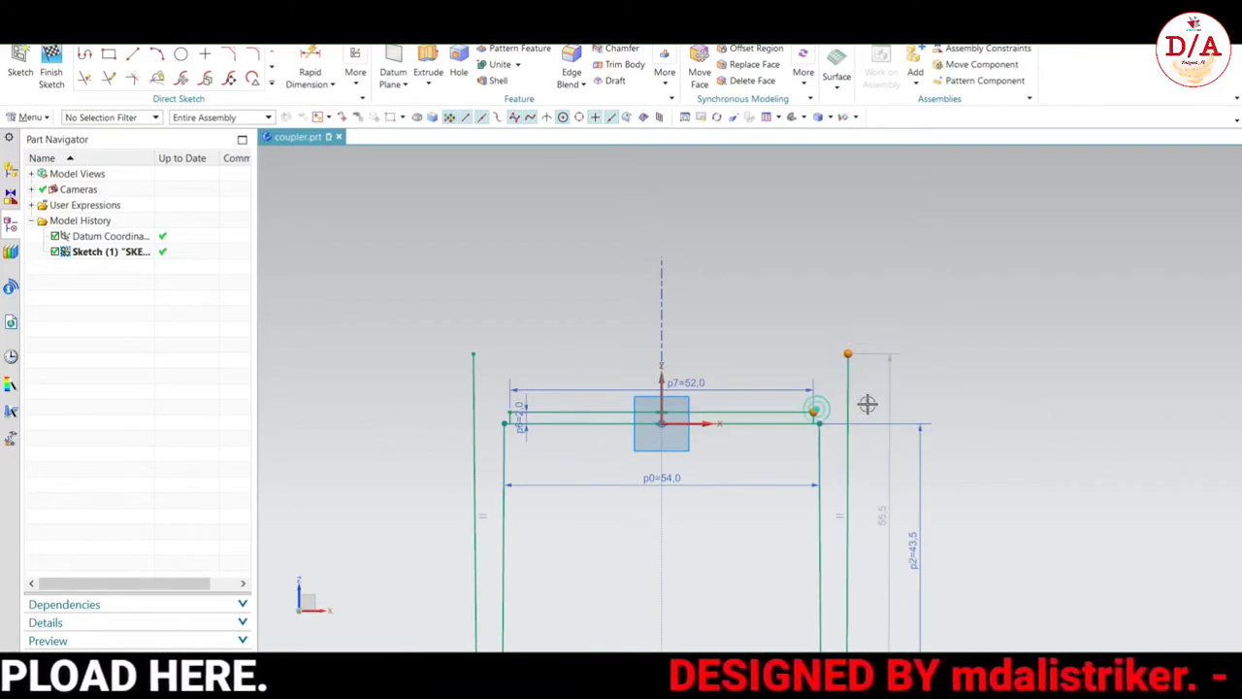
pyautogui.click(908, 388)
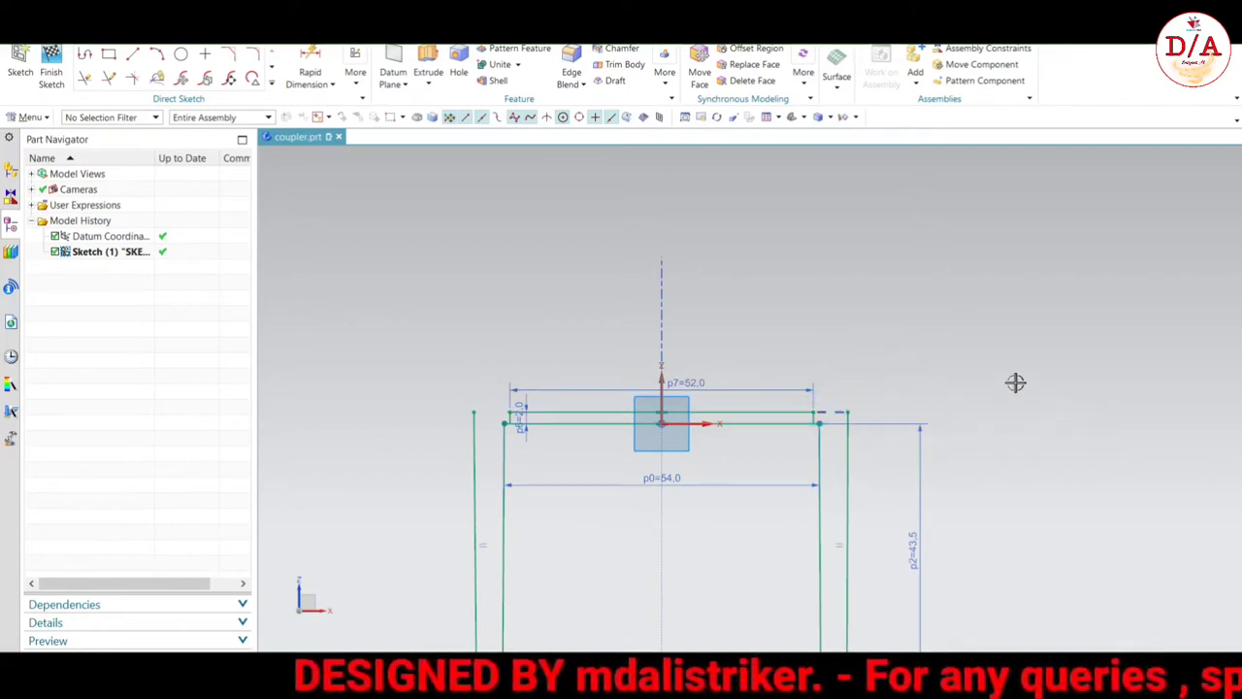
pyautogui.scroll(-3, 767, 338)
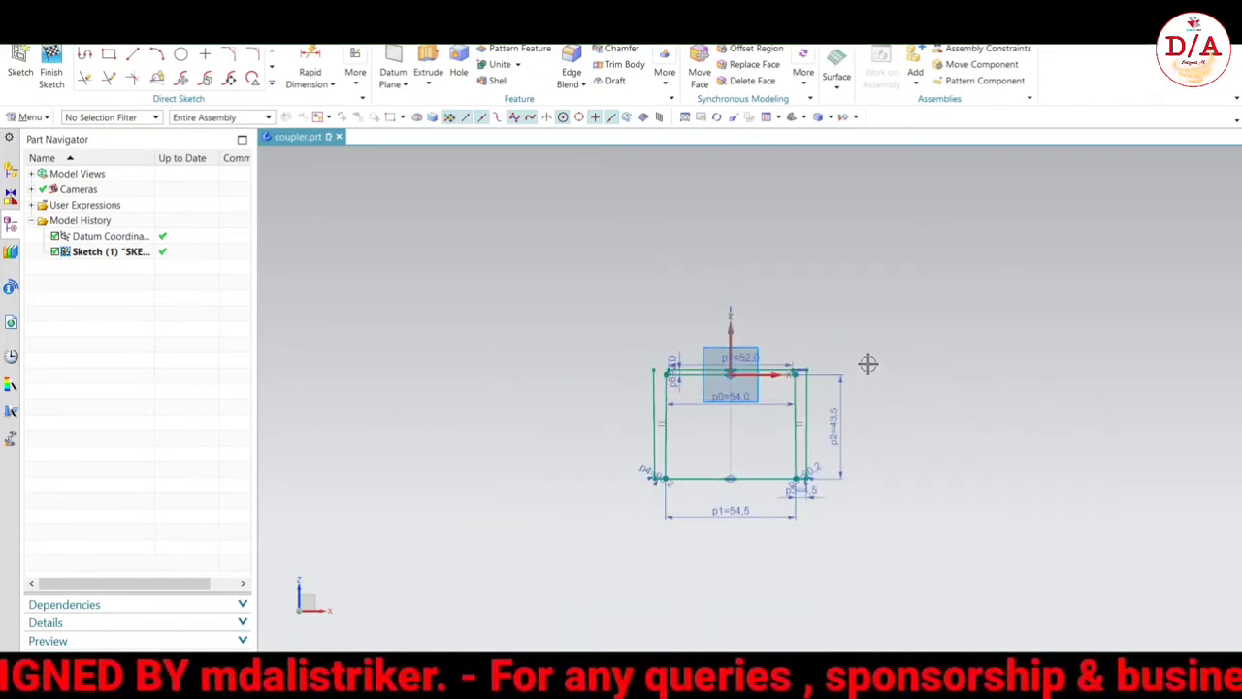
pyautogui.scroll(2, 867, 363)
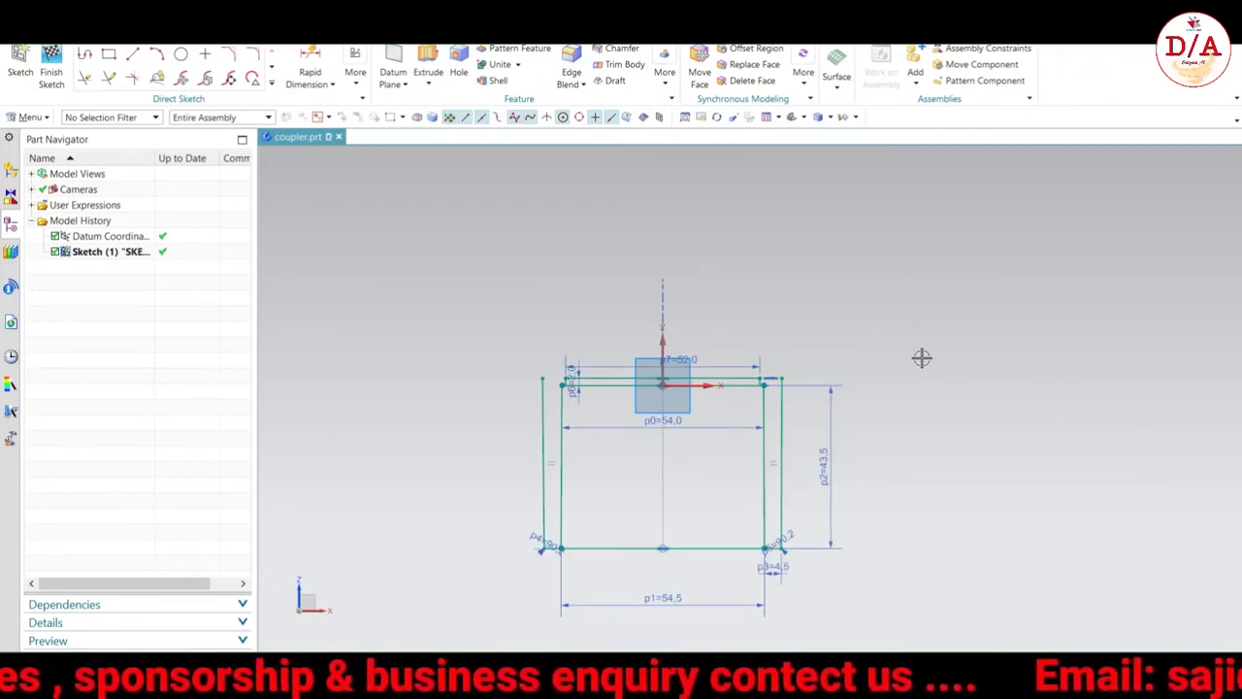
pyautogui.click(273, 85)
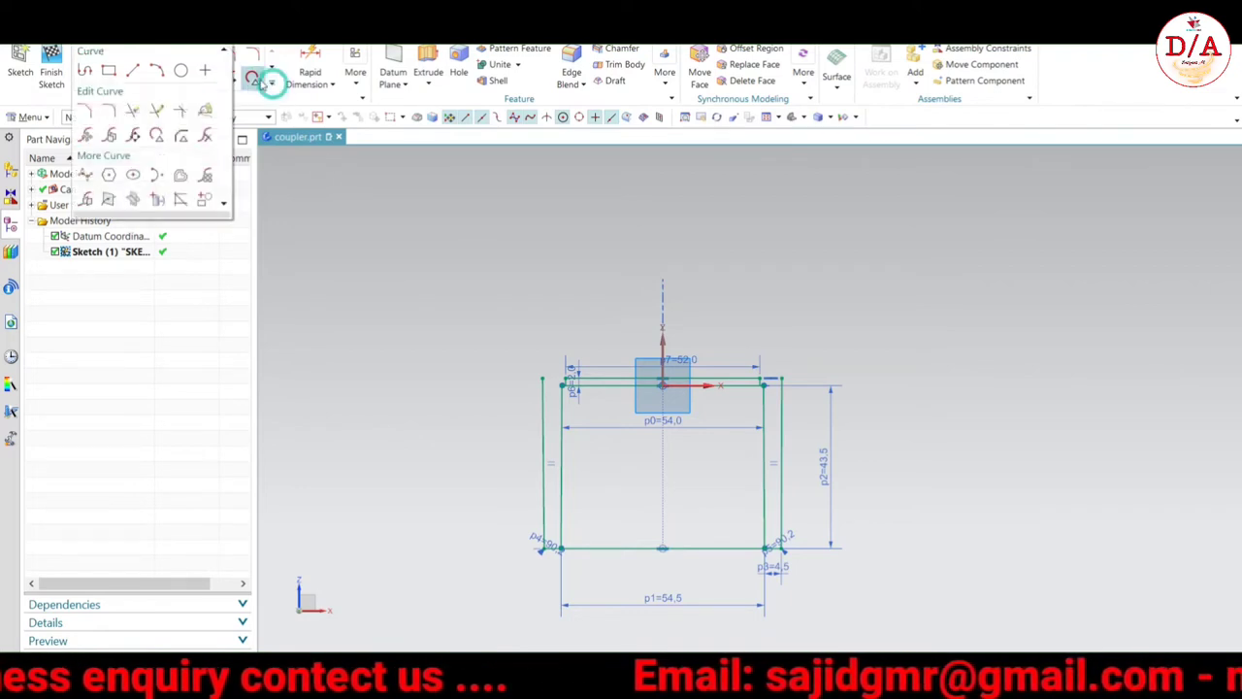
# - Start Mirror Curve and select the connected profile curves, leaving the top line out
pyautogui.click(85, 200)
pyautogui.scroll(2, 794, 549)
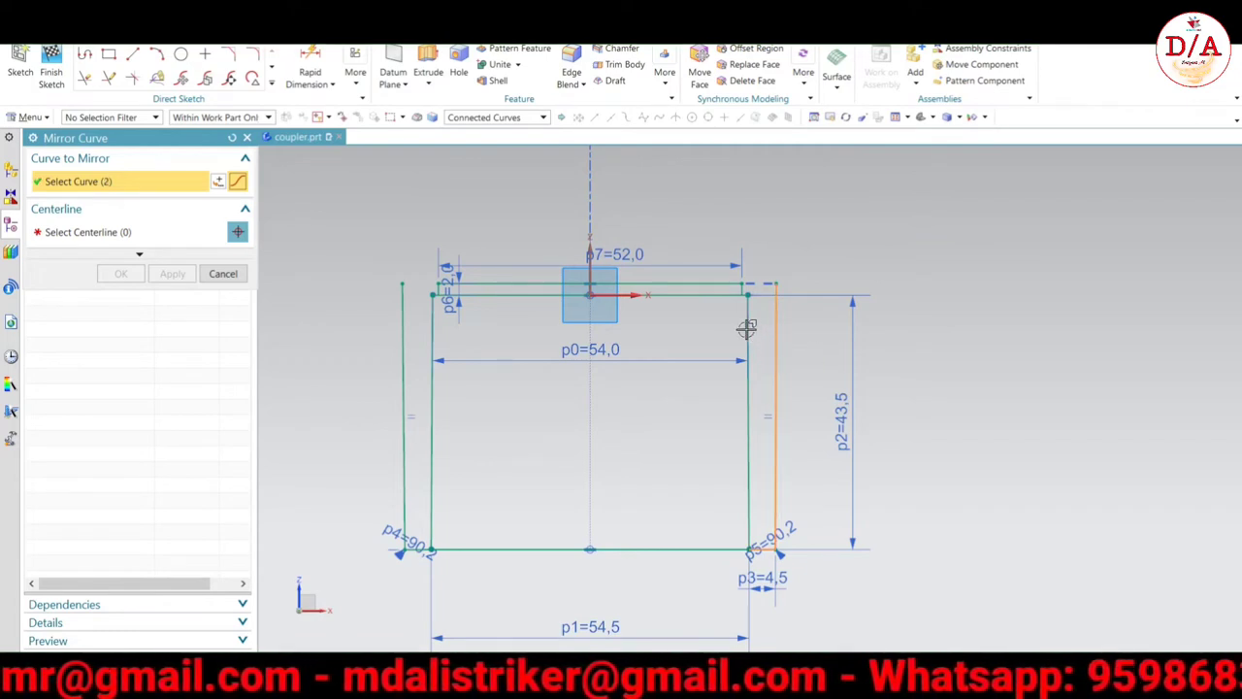
pyautogui.click(746, 321)
pyautogui.scroll(2, 746, 315)
pyautogui.scroll(5, 743, 291)
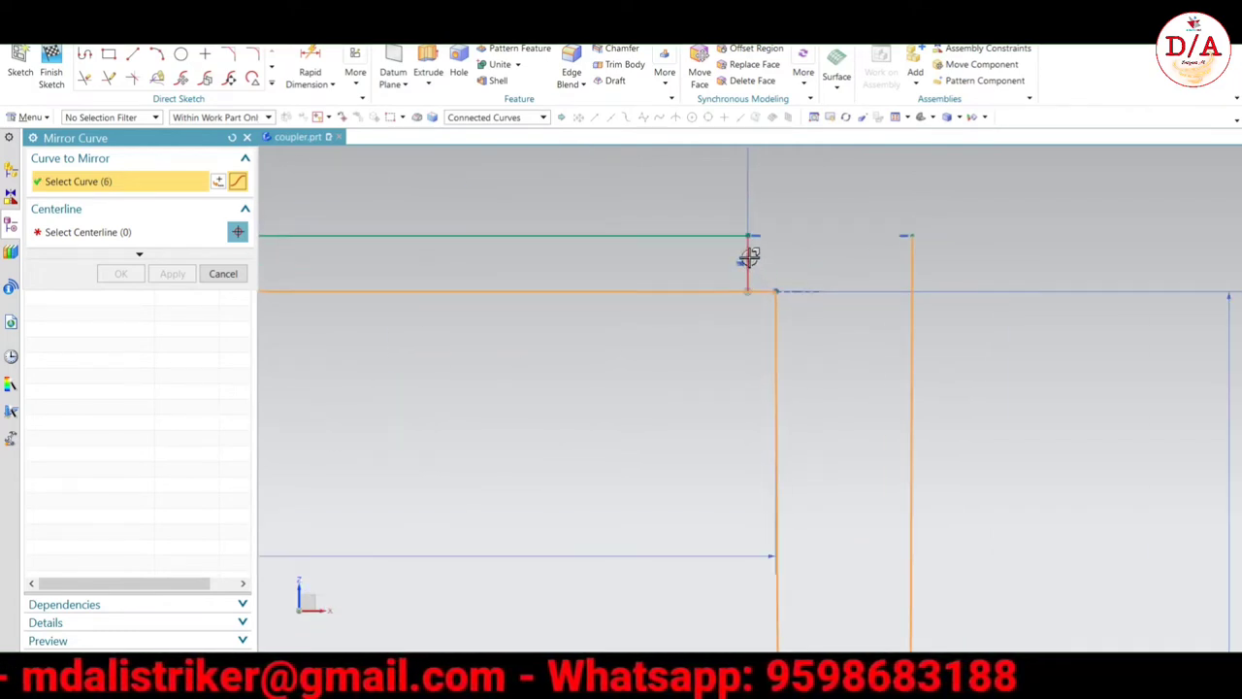
pyautogui.click(749, 255)
pyautogui.scroll(-4, 893, 299)
pyautogui.keyDown('shift'); pyautogui.click(802, 309); pyautogui.keyUp('shift')
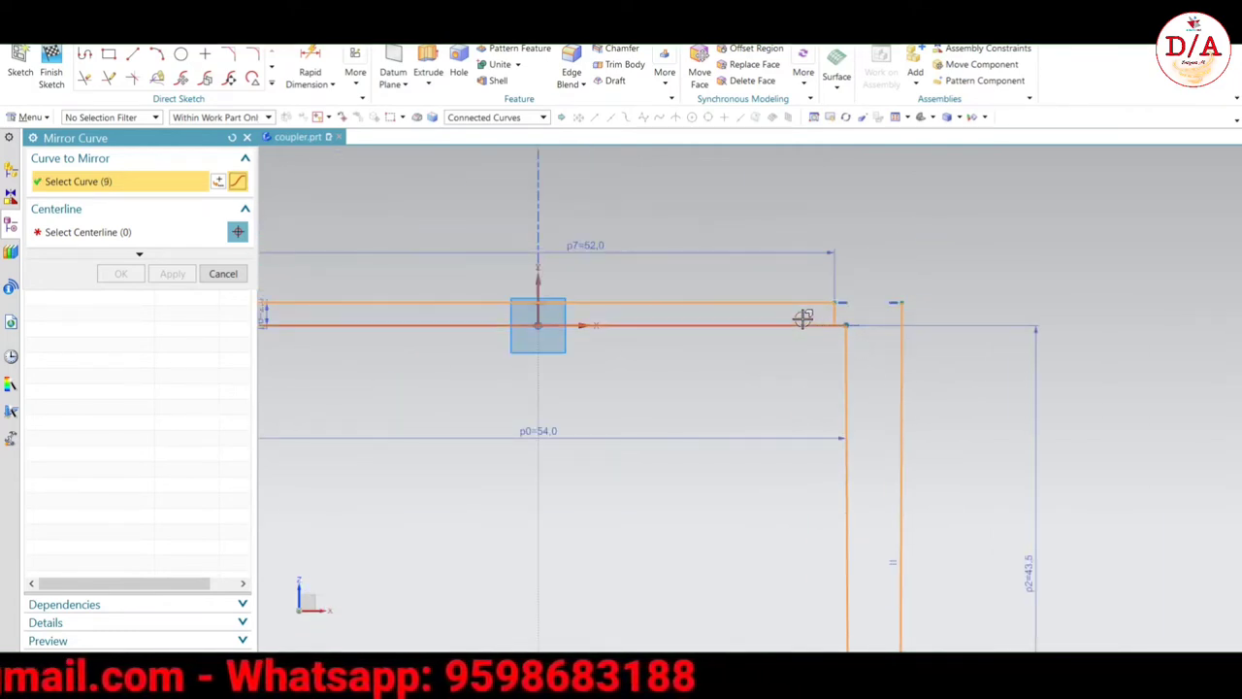
pyautogui.scroll(2, 854, 311)
# - Switch to the Single Curve rule and add the left vertical and short bottom-left segments
pyautogui.click(495, 117)
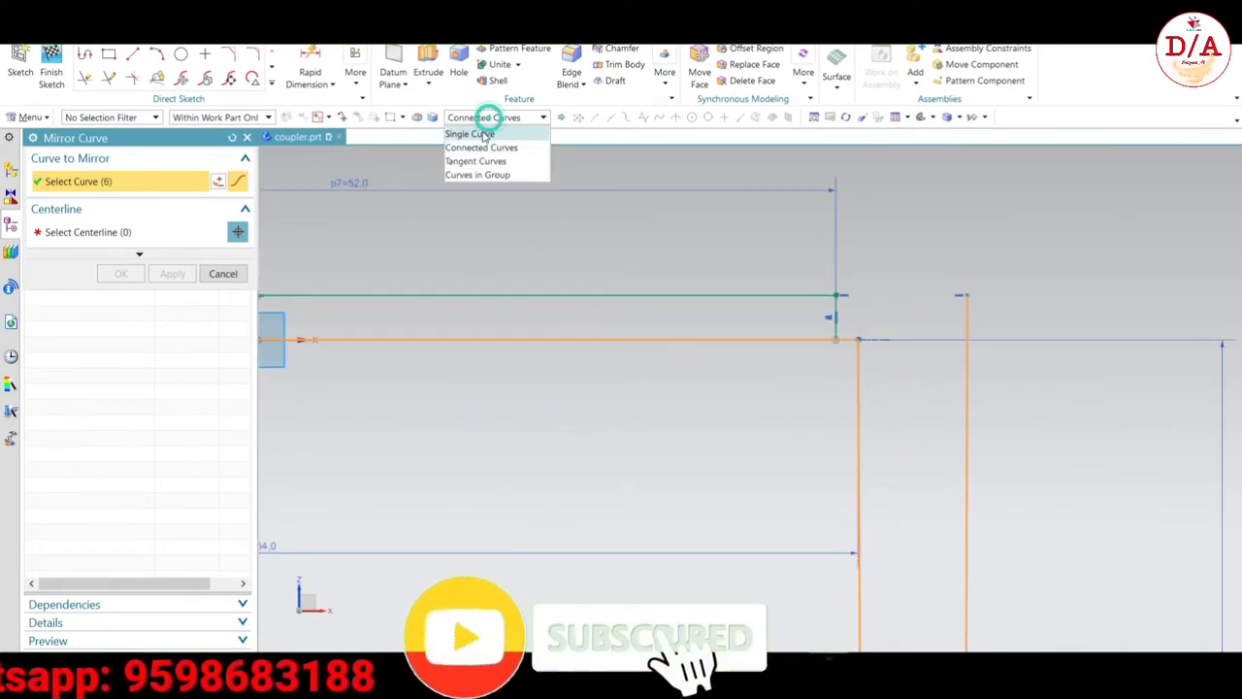
pyautogui.click(471, 133)
pyautogui.scroll(-3, 946, 294)
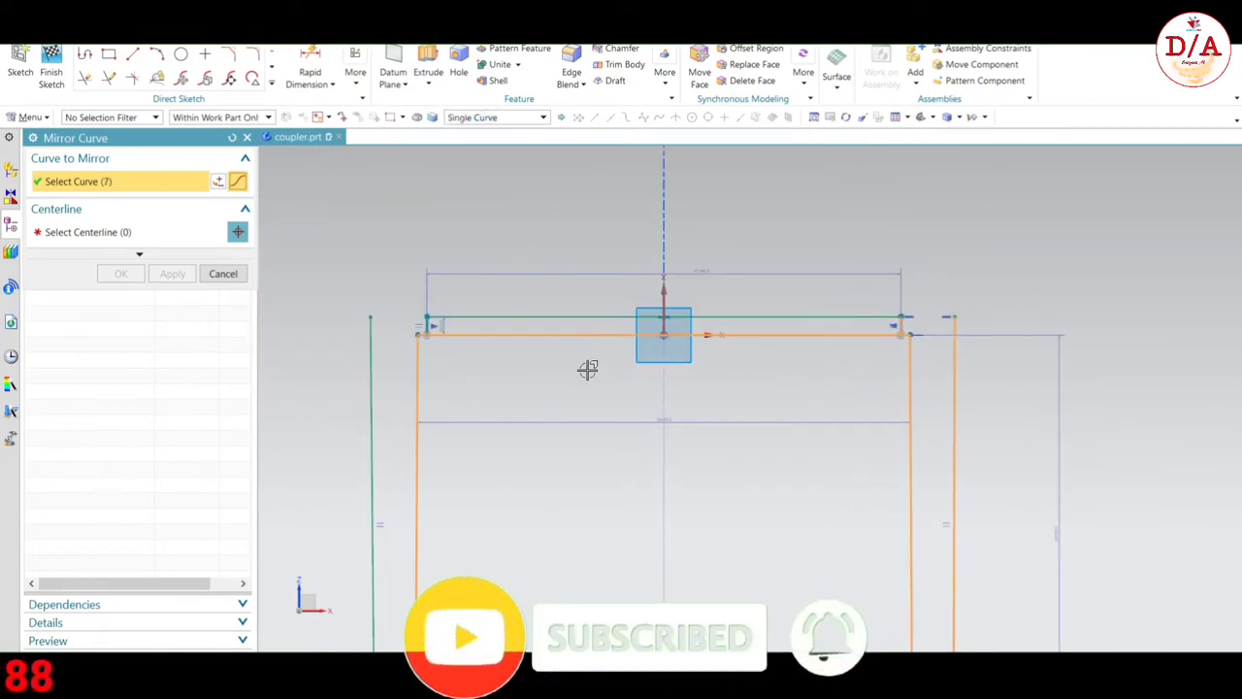
pyautogui.scroll(4, 430, 321)
pyautogui.click(411, 275)
pyautogui.scroll(-2, 467, 311)
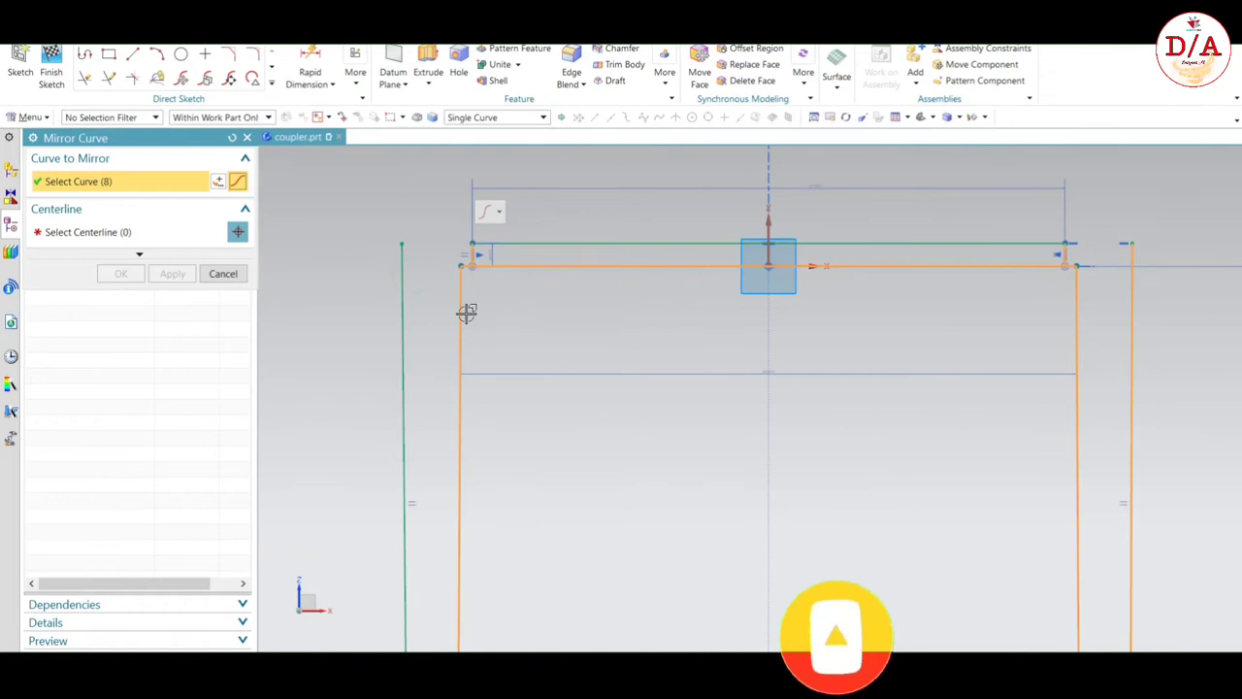
pyautogui.click(405, 277)
pyautogui.scroll(-2, 479, 386)
pyautogui.scroll(4, 438, 463)
pyautogui.scroll(-2, 456, 427)
pyautogui.click(456, 427)
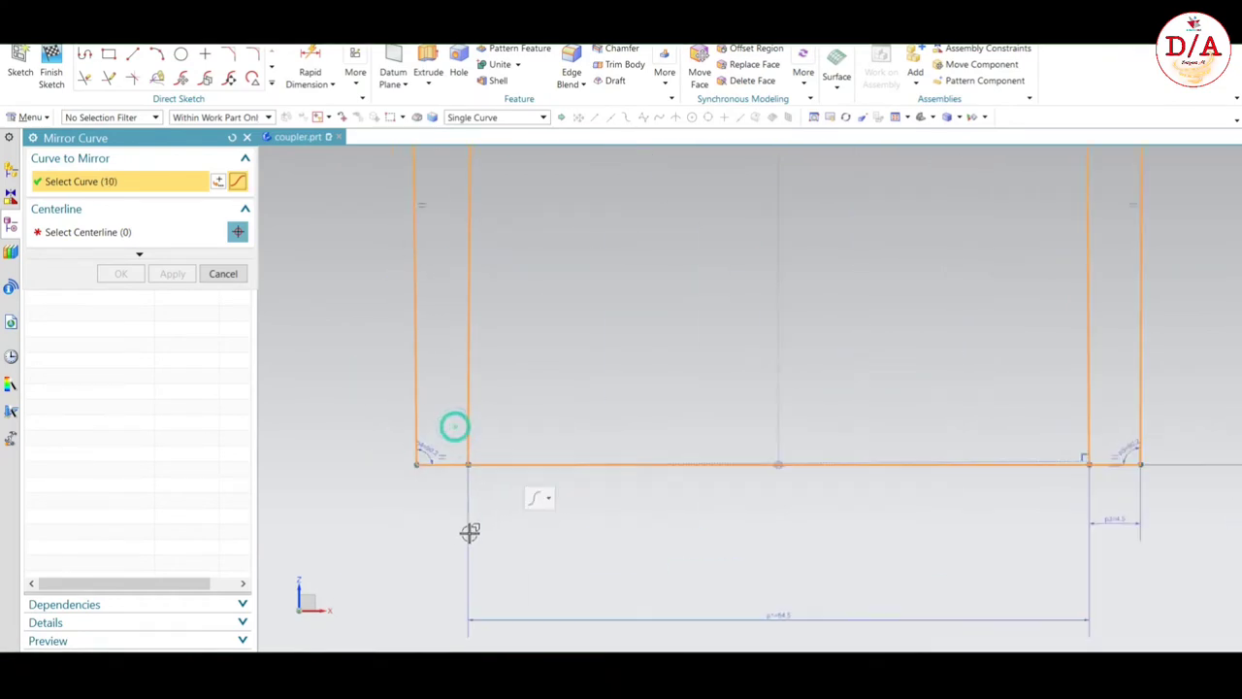
pyautogui.scroll(-2, 469, 530)
pyautogui.scroll(-1, 993, 475)
pyautogui.scroll(-2, 876, 544)
pyautogui.scroll(2, 733, 321)
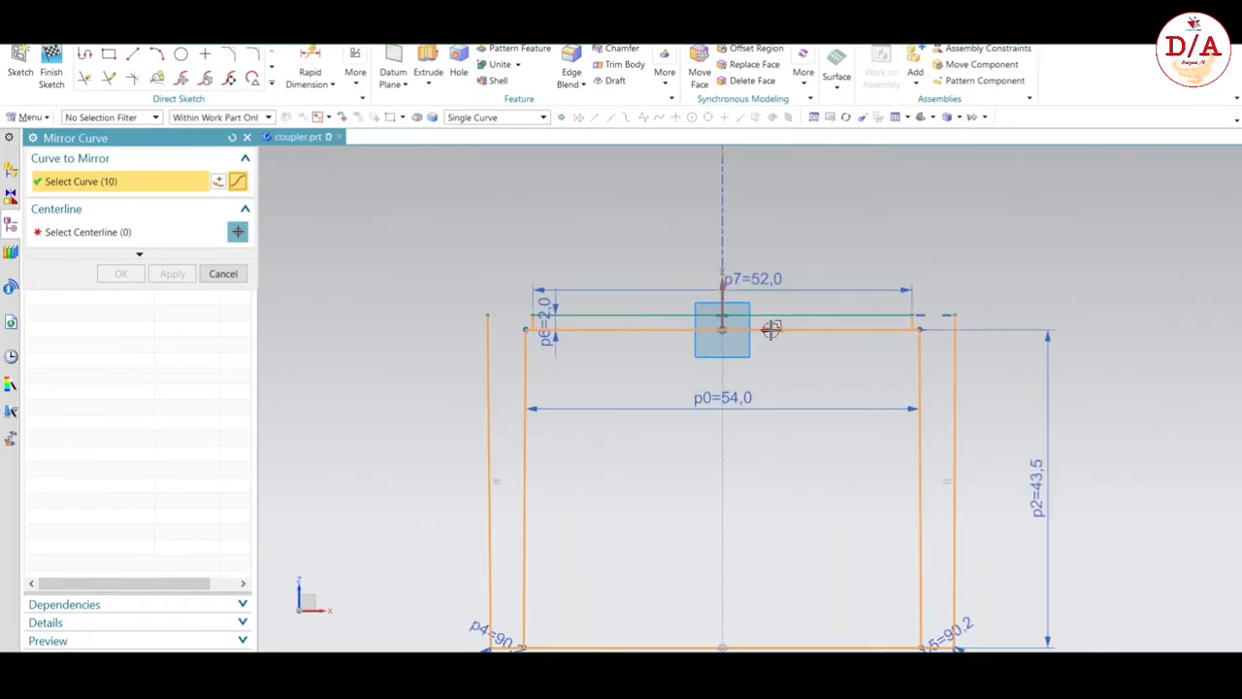
# - Use the top horizontal line as the mirror centerline and create the mirrored curves
pyautogui.click(116, 233)
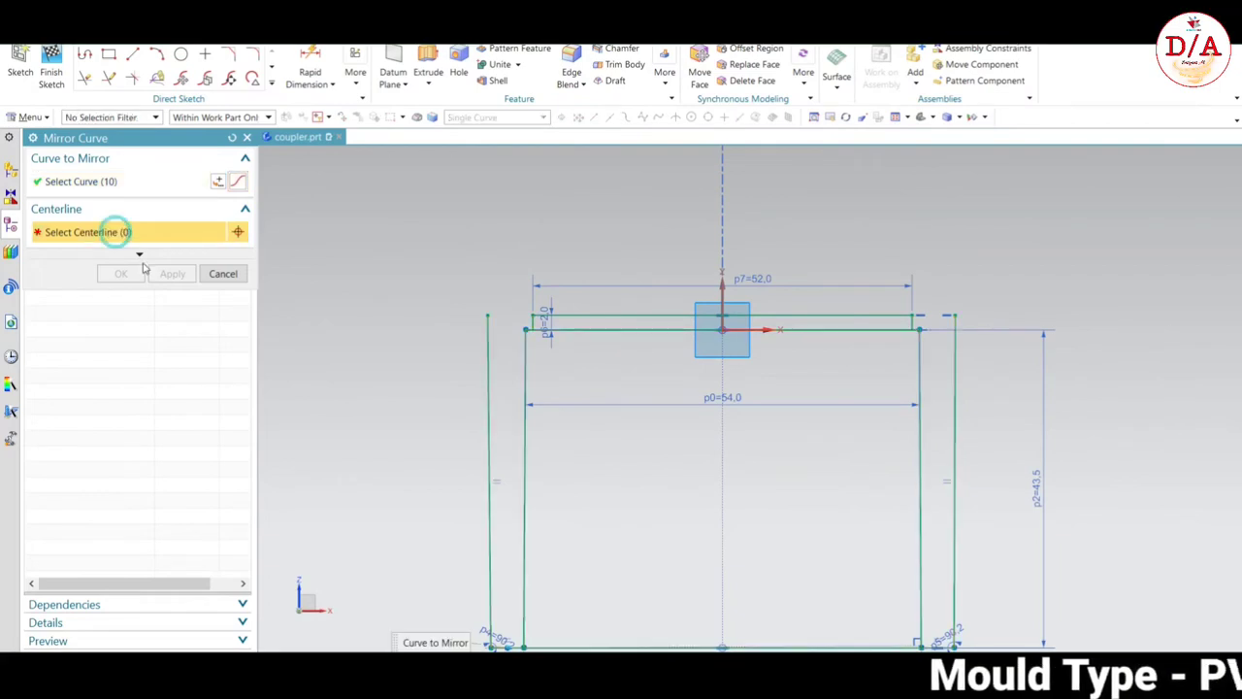
pyautogui.click(892, 318)
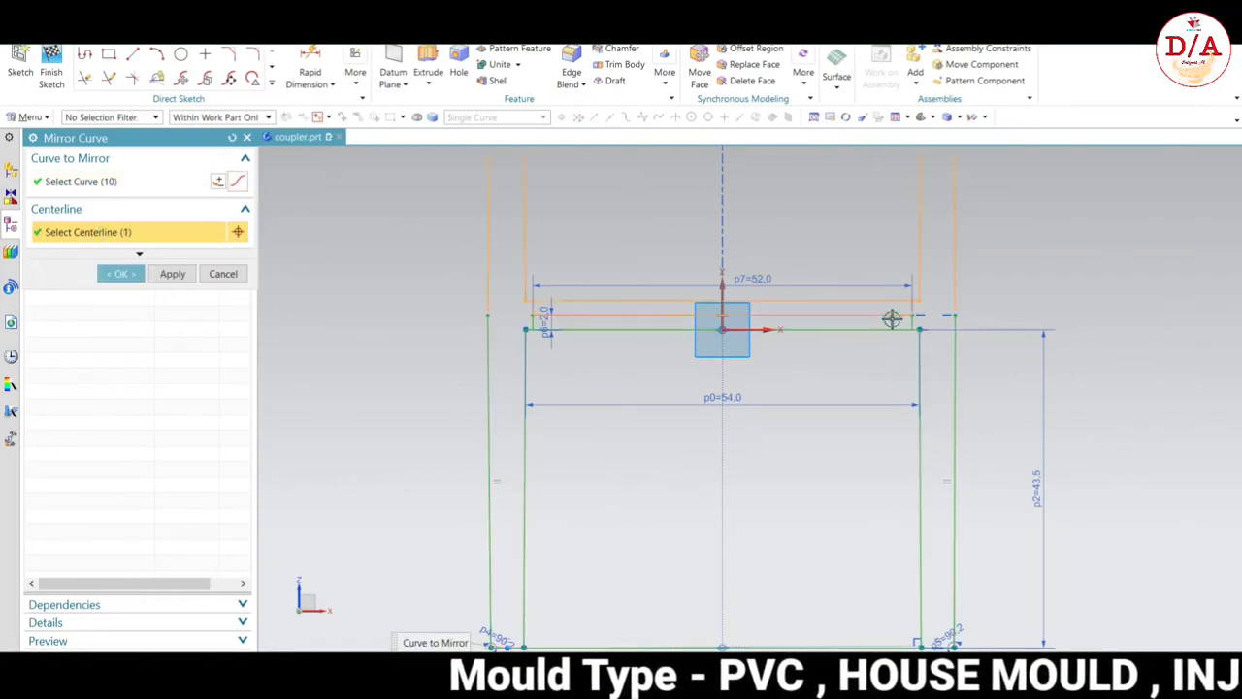
pyautogui.scroll(-3, 820, 364)
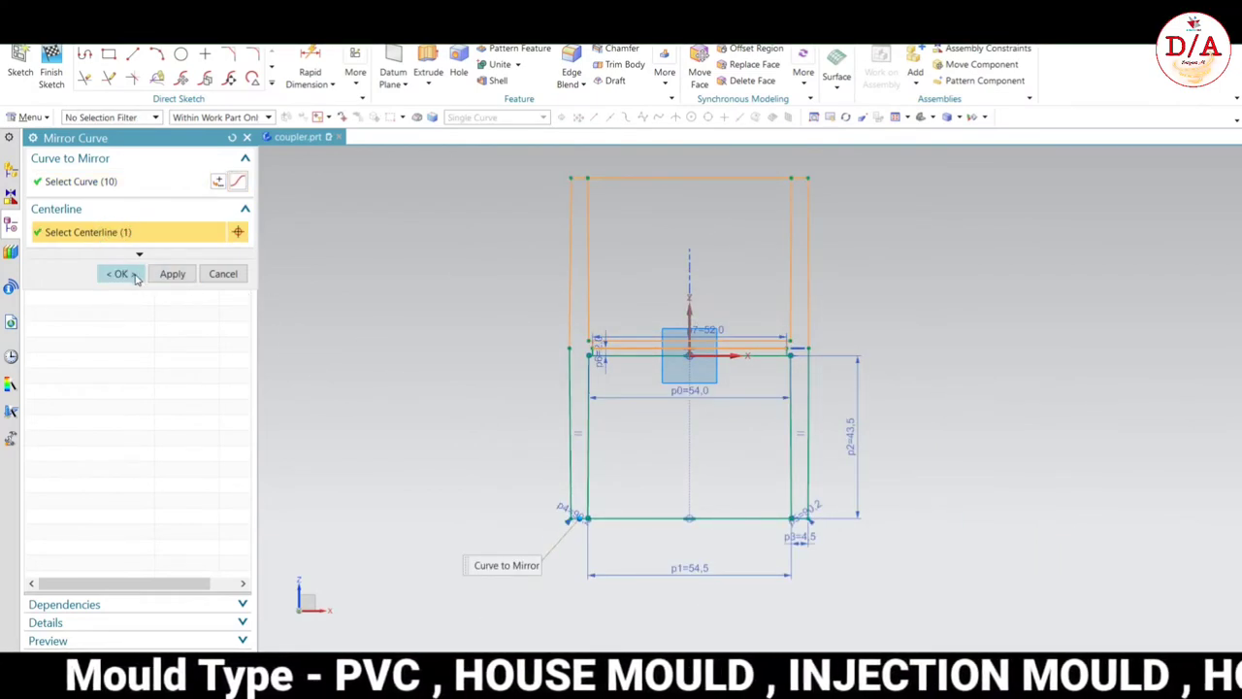
pyautogui.click(119, 274)
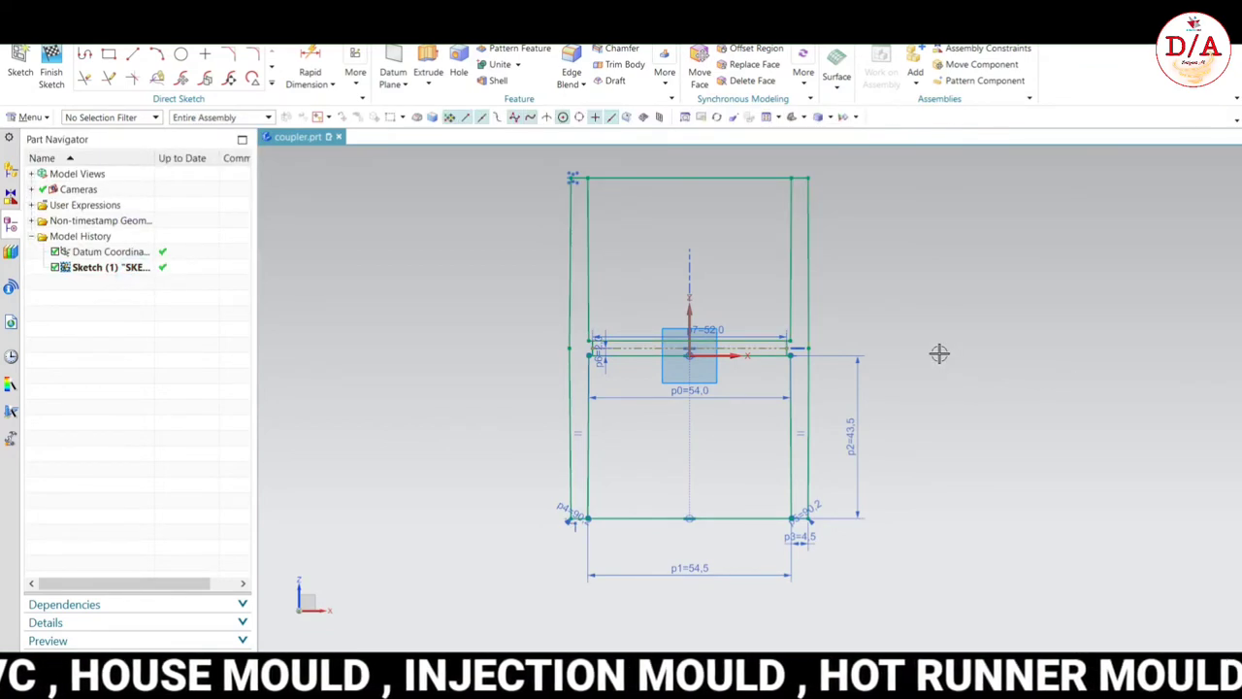
# - Finish the sketch, return the mirrored outline to the front view (F8), and show Extrude/Revolve options
pyautogui.click(51, 72)
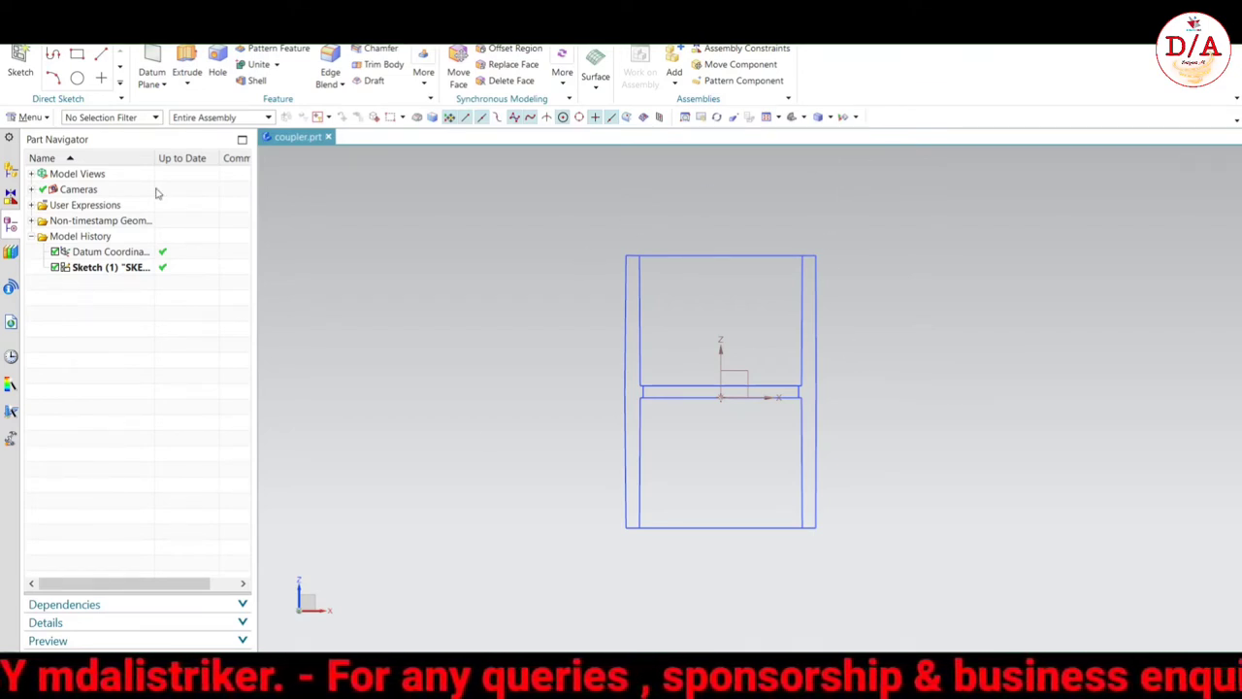
pyautogui.moveTo(596, 117)
pyautogui.mouseDown(button='middle')
pyautogui.moveTo(753, 322)
pyautogui.moveTo(846, 383)
pyautogui.moveTo(693, 360)
pyautogui.mouseUp(button='middle')
pyautogui.press('F8')
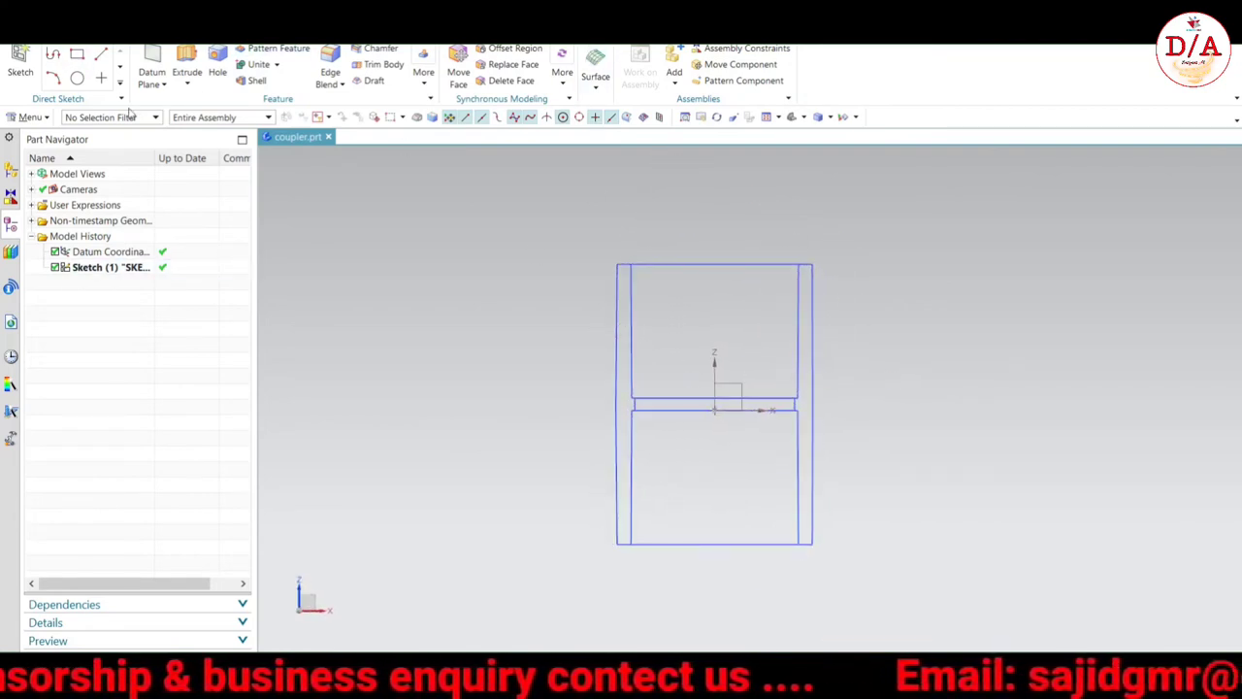
pyautogui.click(187, 84)
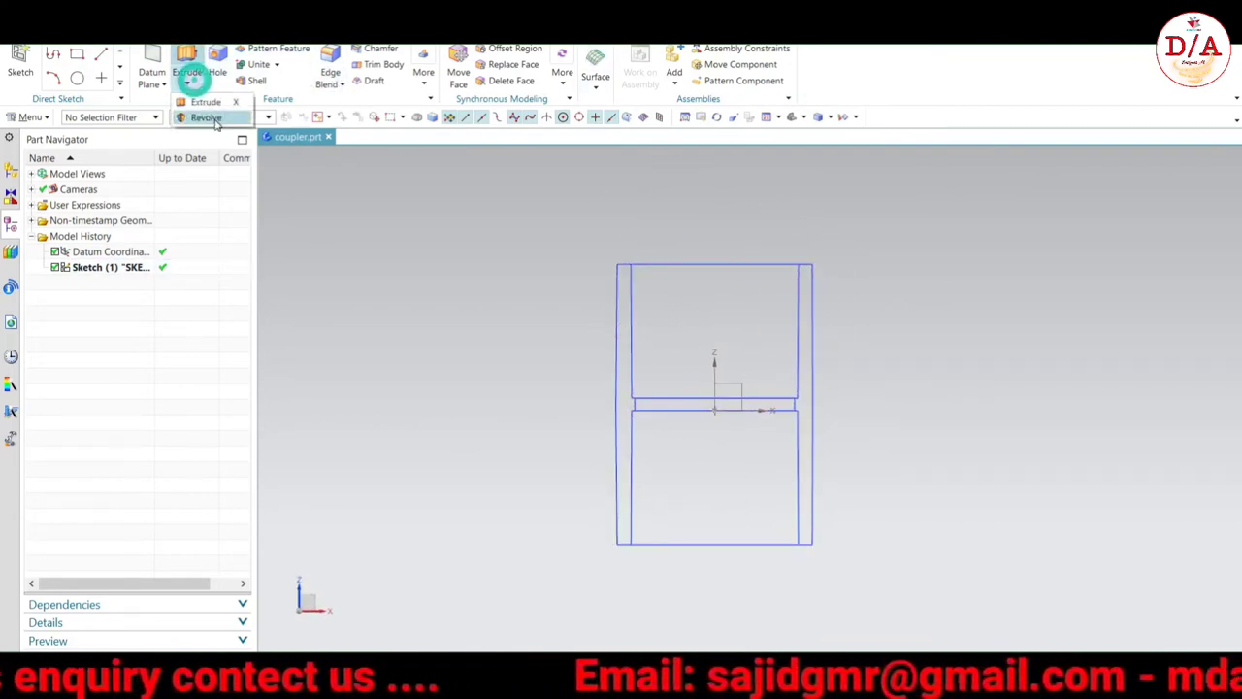
pyautogui.click(917, 277)
pyautogui.click(187, 85)
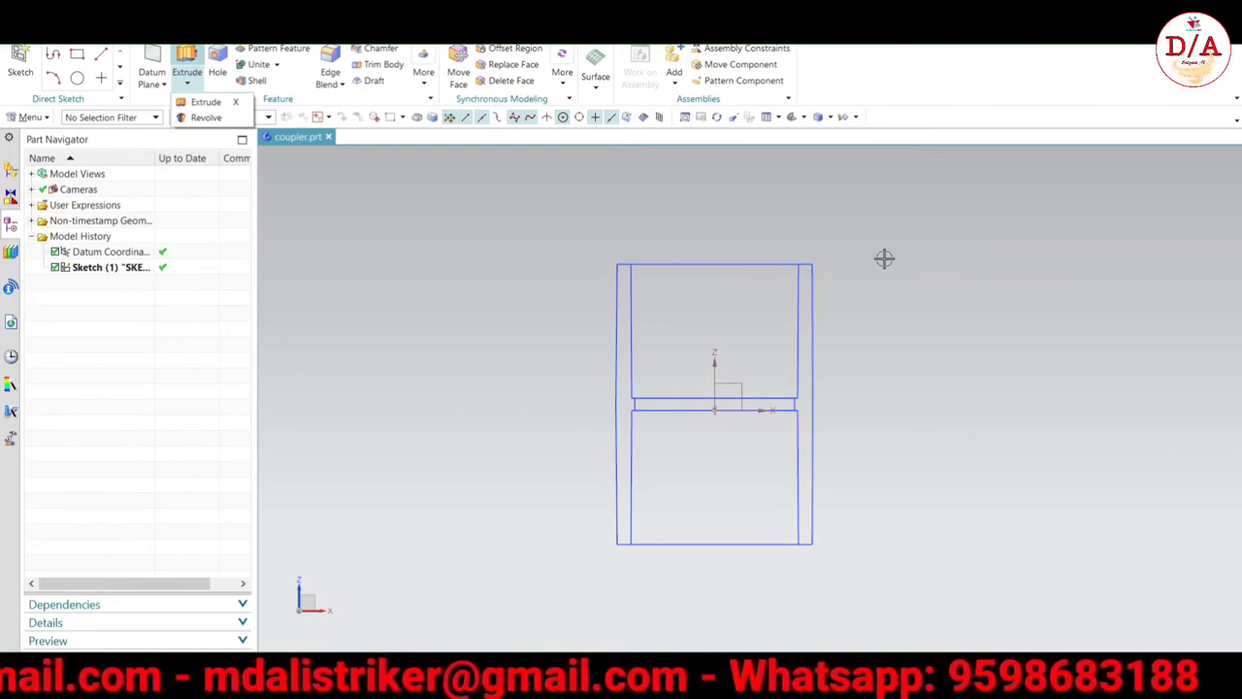
# - Start a Revolve and pick the right-hand wall region using the Region Boundary Curves rule
pyautogui.click(205, 118)
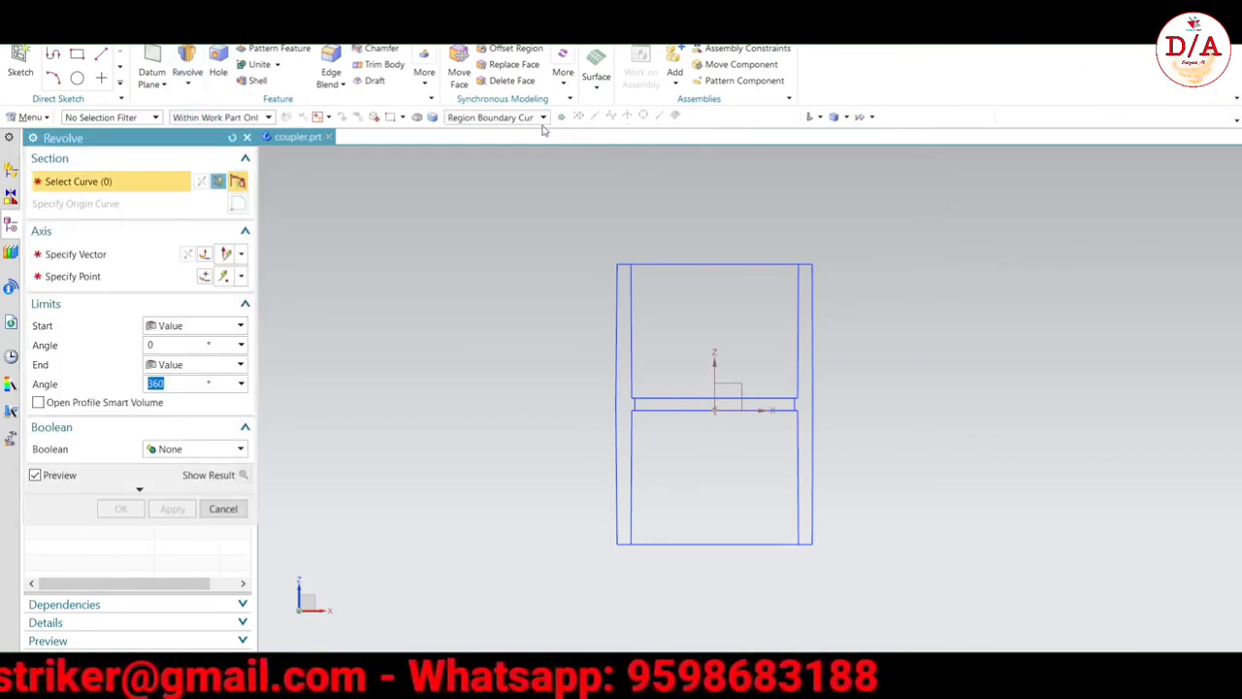
pyautogui.click(506, 117)
pyautogui.click(473, 133)
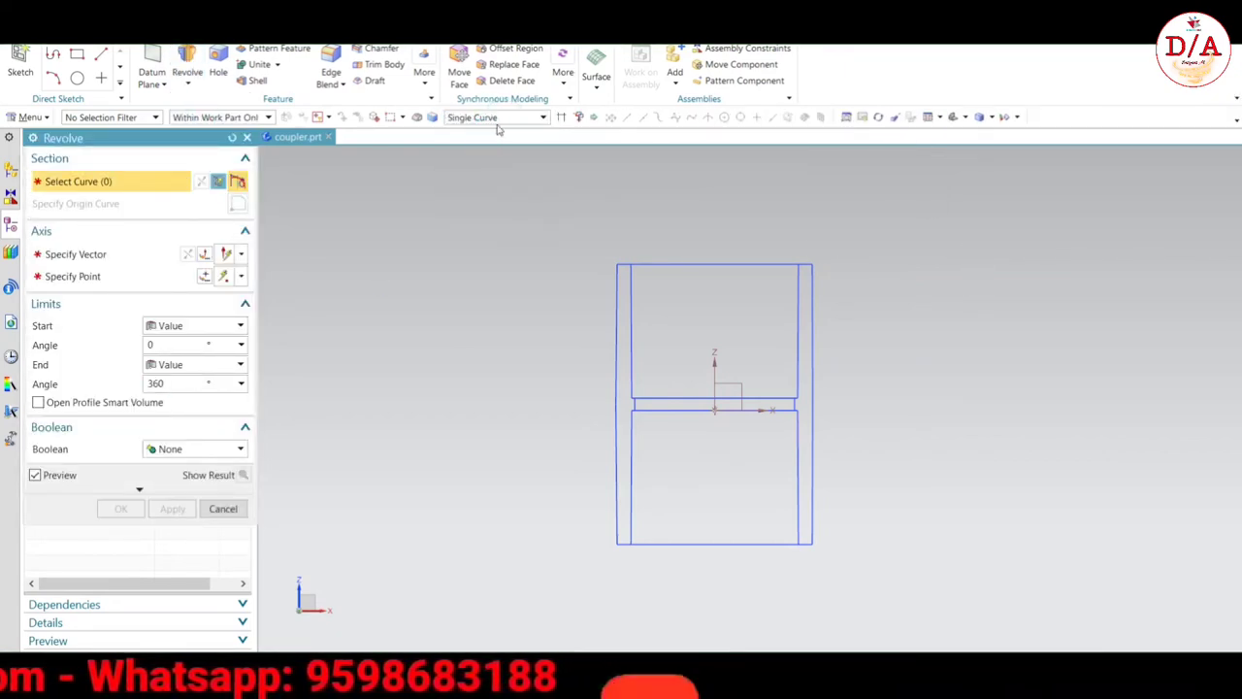
pyautogui.click(512, 118)
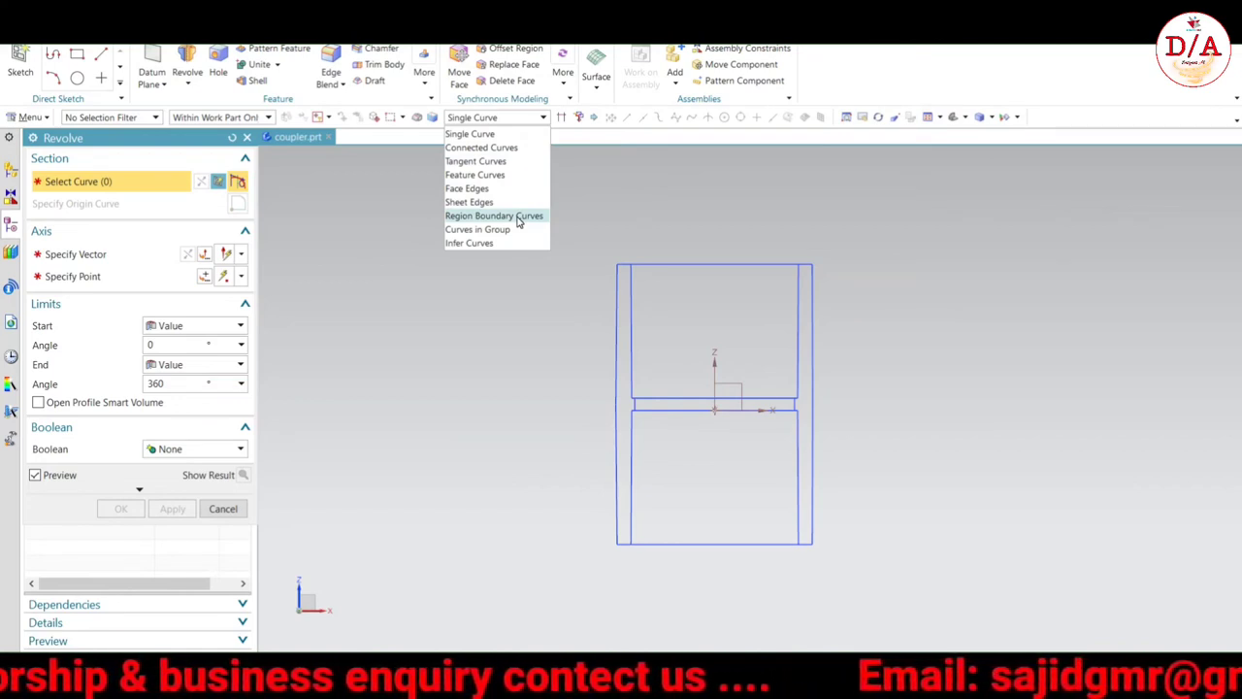
pyautogui.click(517, 217)
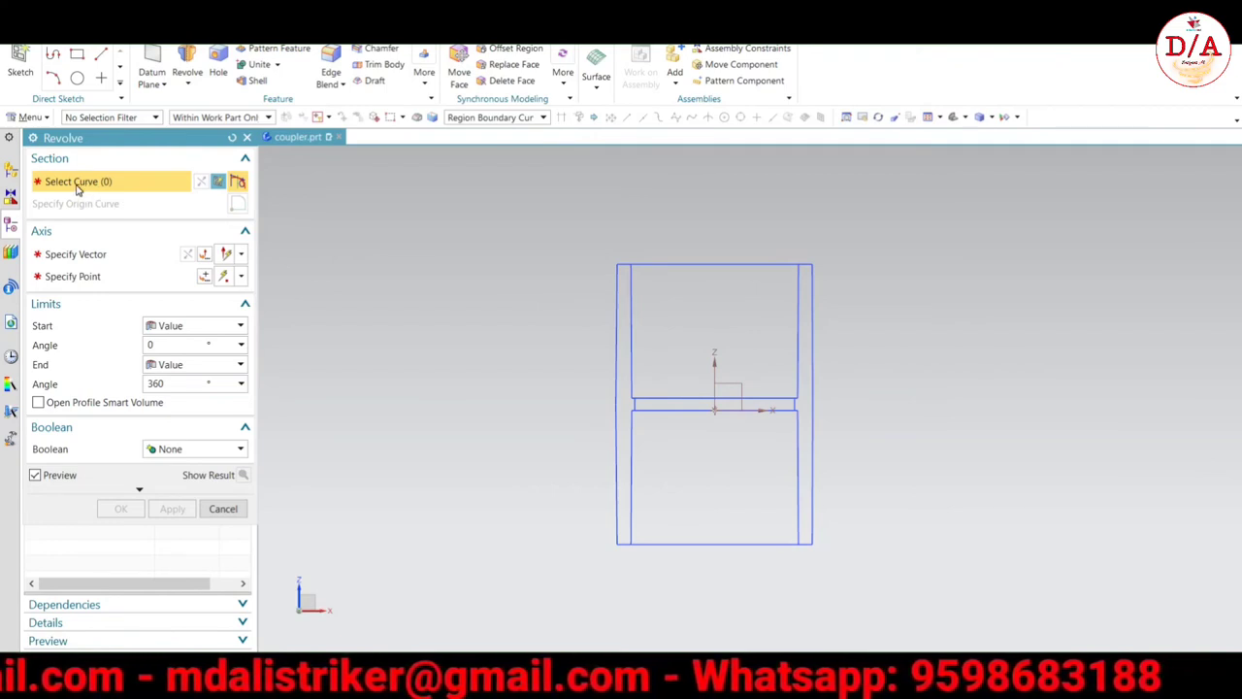
pyautogui.click(808, 365)
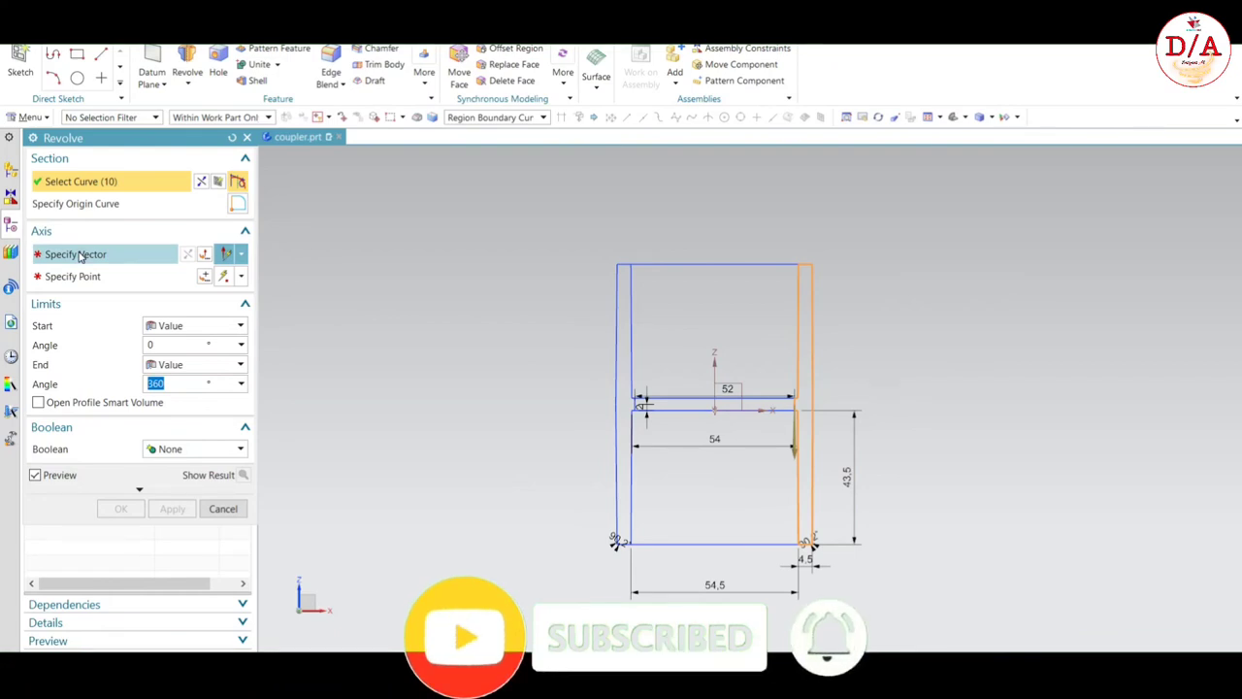
# - Set the revolve axis, change the end angle to 360 degrees, and create the solid
pyautogui.click(82, 254)
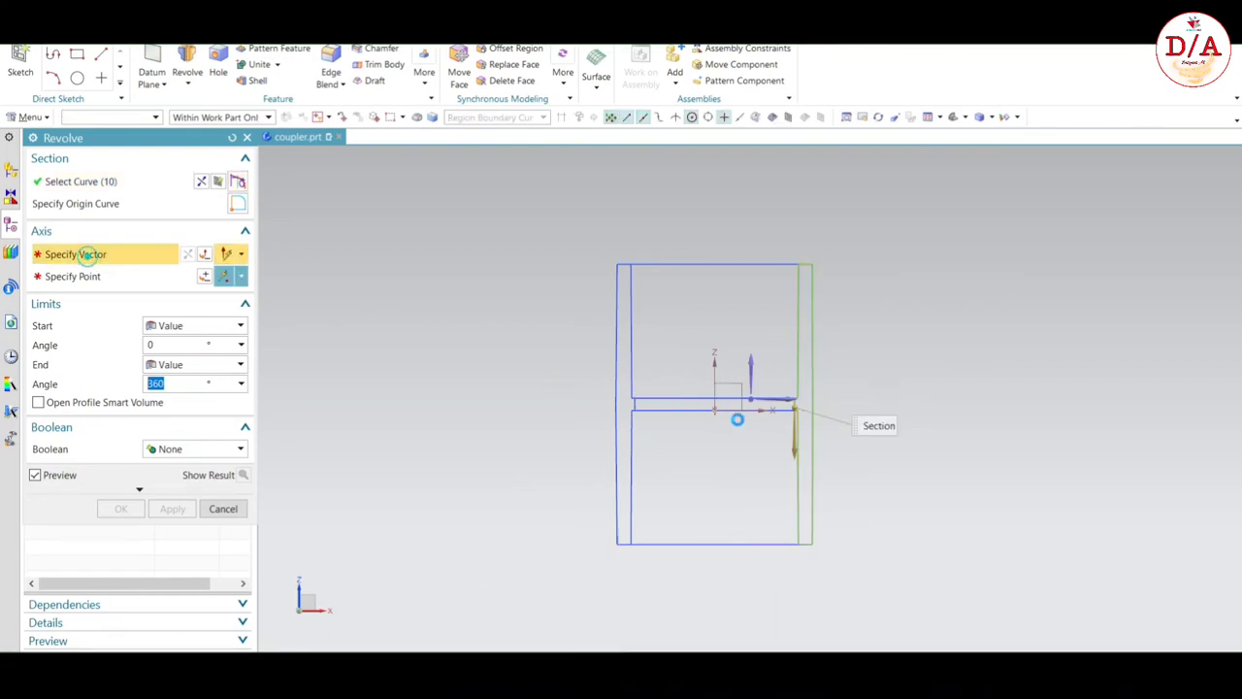
pyautogui.click(712, 361)
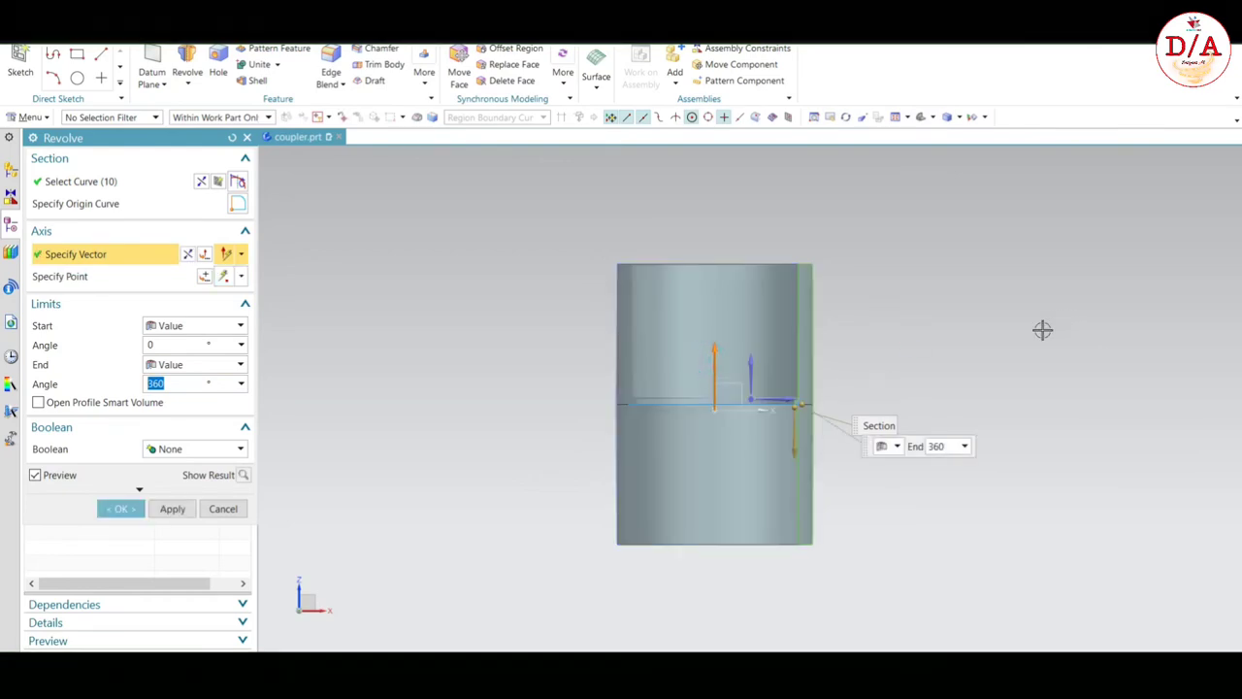
pyautogui.scroll(-2, 1042, 330)
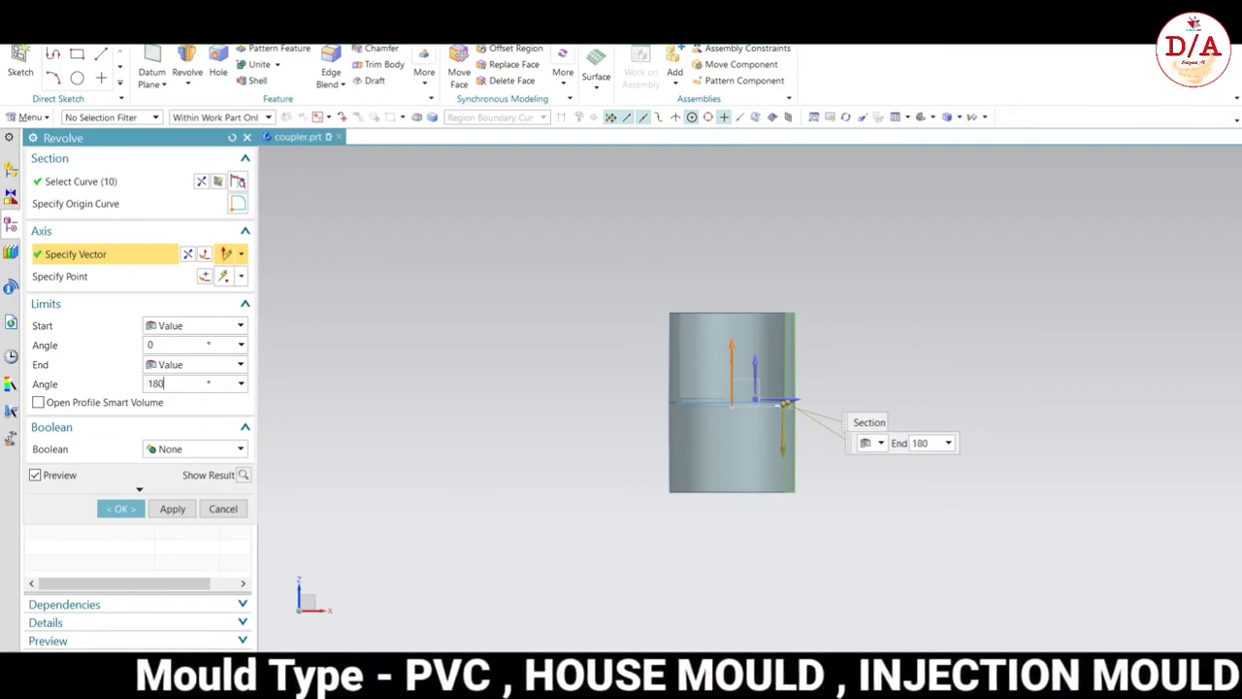
pyautogui.doubleClick(178, 384)
pyautogui.moveTo(585, 268)
pyautogui.mouseDown(button='middle')
pyautogui.moveTo(951, 294)
pyautogui.moveTo(979, 369)
pyautogui.moveTo(965, 340)
pyautogui.mouseUp(button='middle')
pyautogui.write('36')
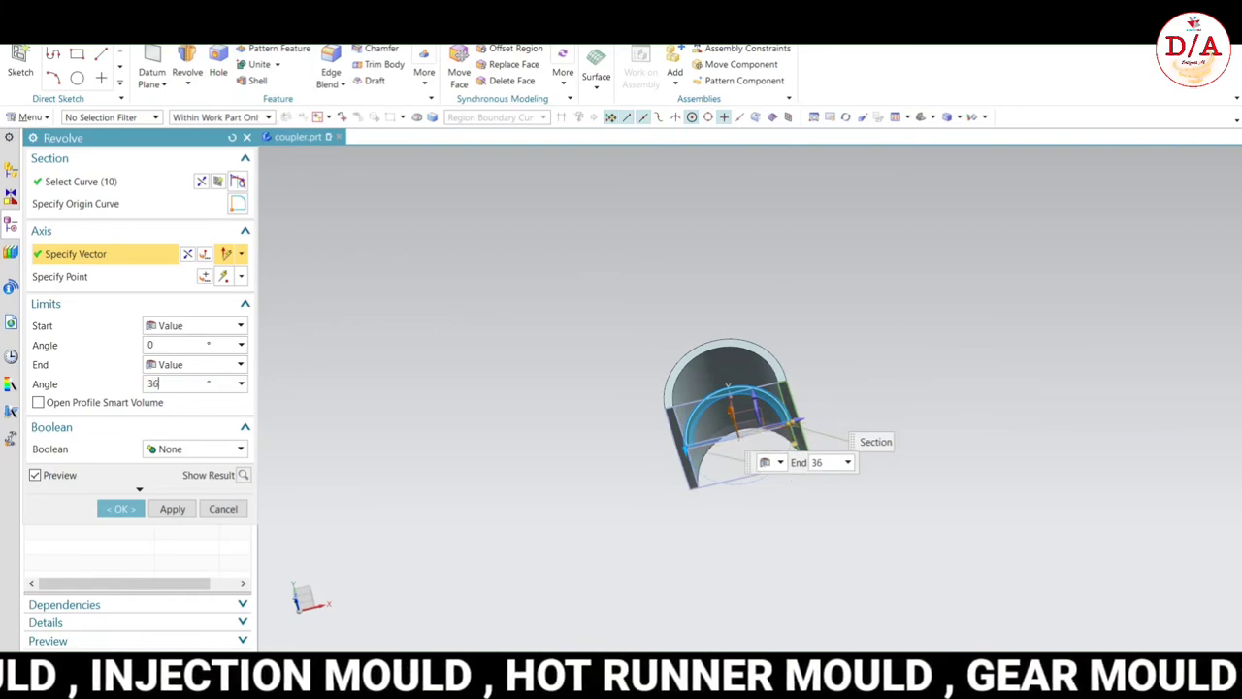
pyautogui.write('0')
pyautogui.press('Return')
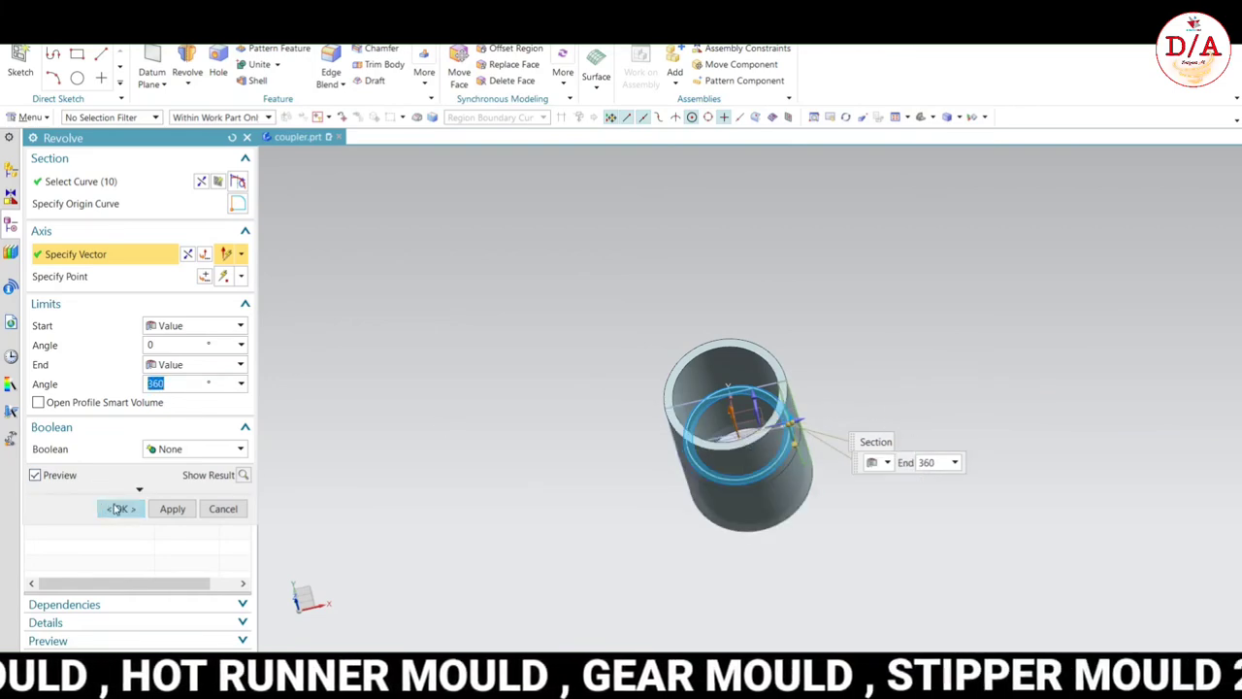
pyautogui.click(118, 509)
# - Inspect the coupler's hollow walls in a Y-plane section view, then cancel the section
pyautogui.press('Home')
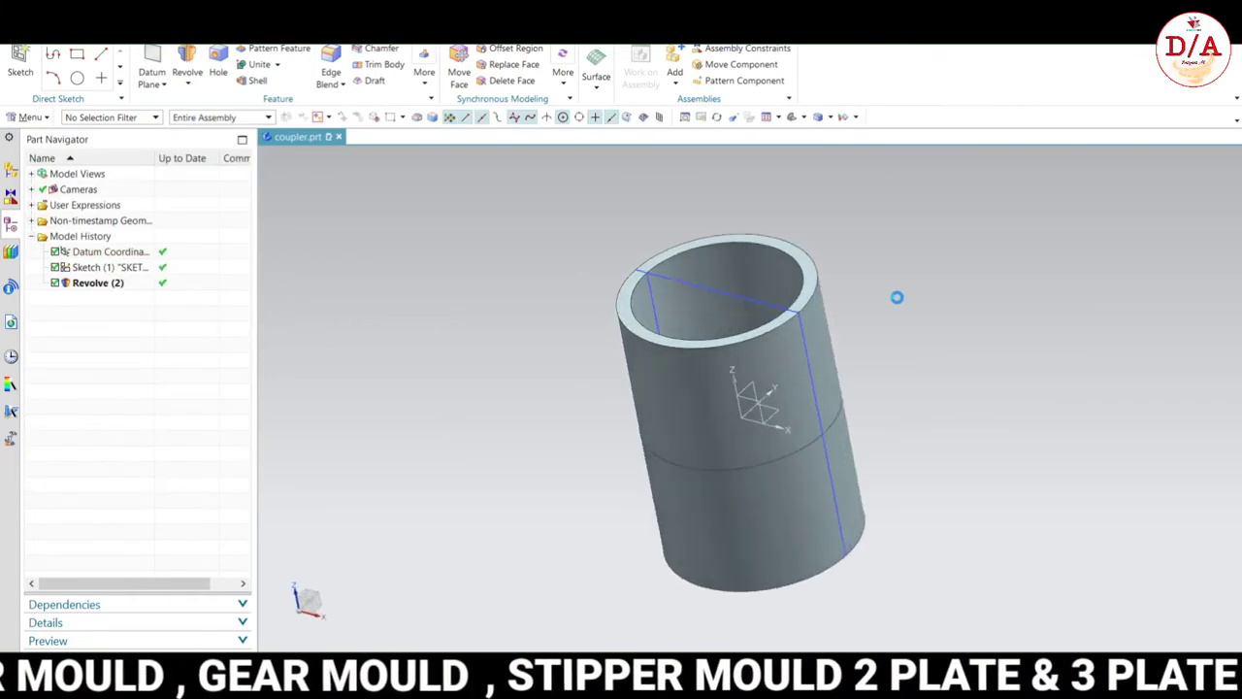
pyautogui.moveTo(920, 383)
pyautogui.mouseDown(button='middle')
pyautogui.moveTo(962, 418)
pyautogui.moveTo(954, 399)
pyautogui.moveTo(1045, 376)
pyautogui.mouseUp(button='middle')
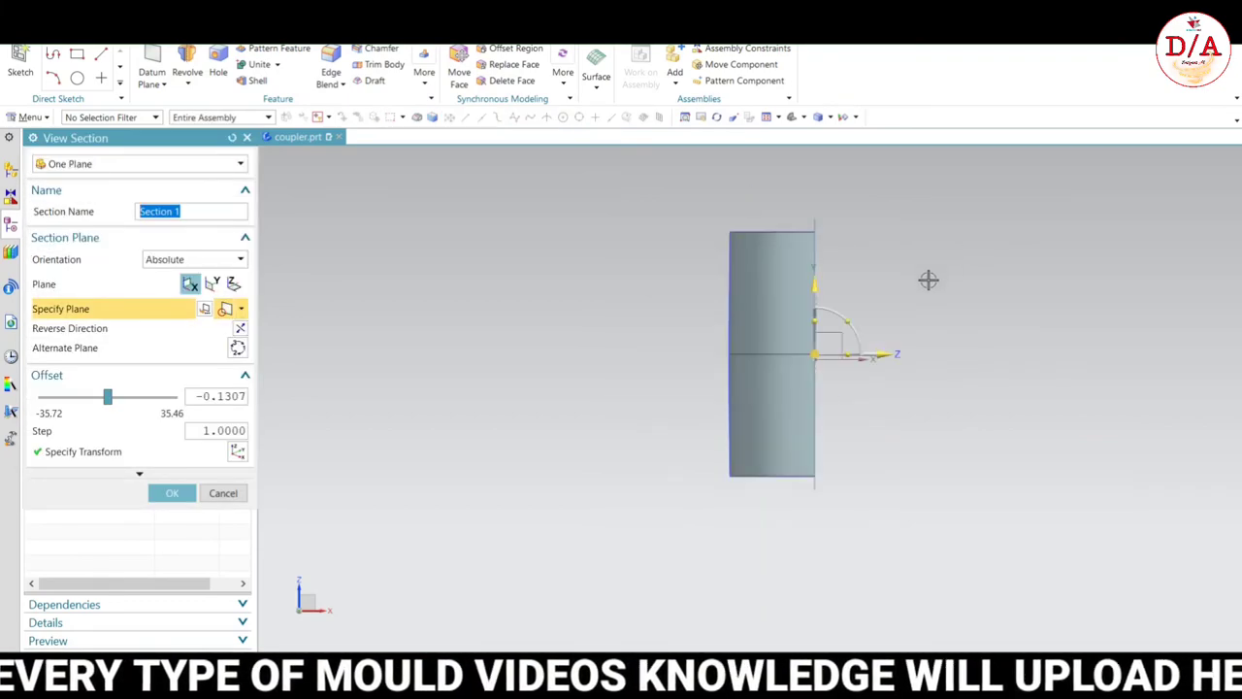
pyautogui.moveTo(928, 281)
pyautogui.mouseDown(button='middle')
pyautogui.moveTo(959, 308)
pyautogui.moveTo(883, 379)
pyautogui.mouseUp(button='middle')
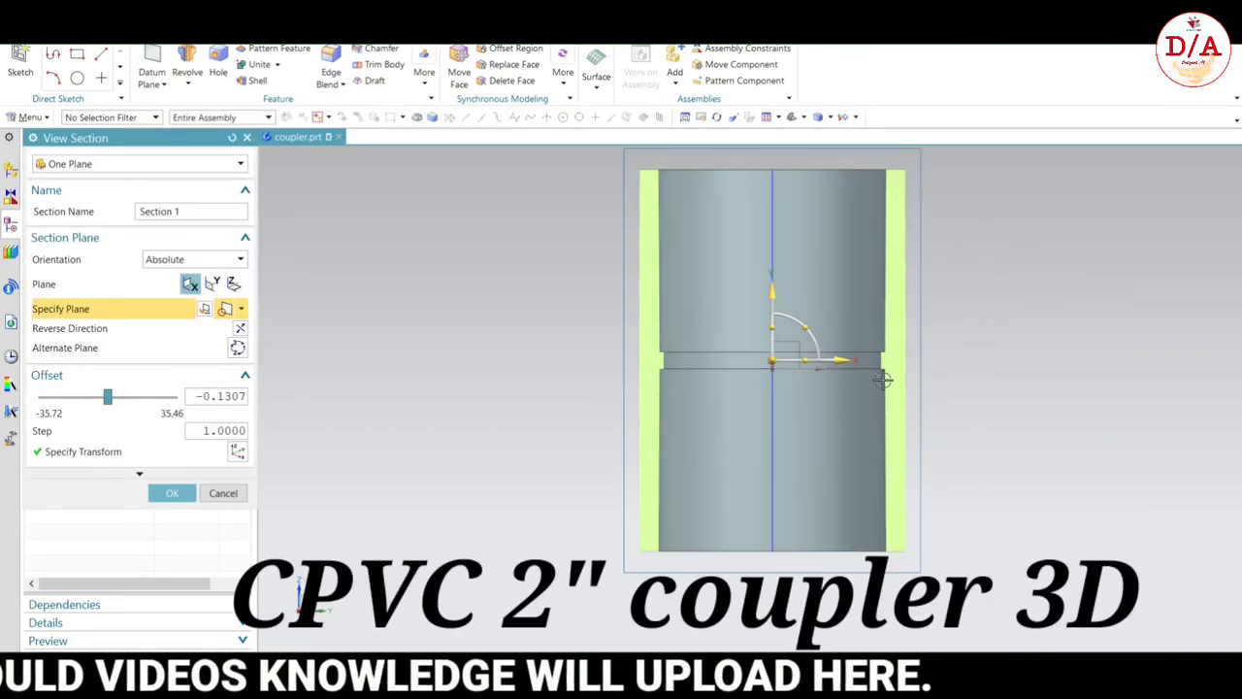
pyautogui.click(213, 284)
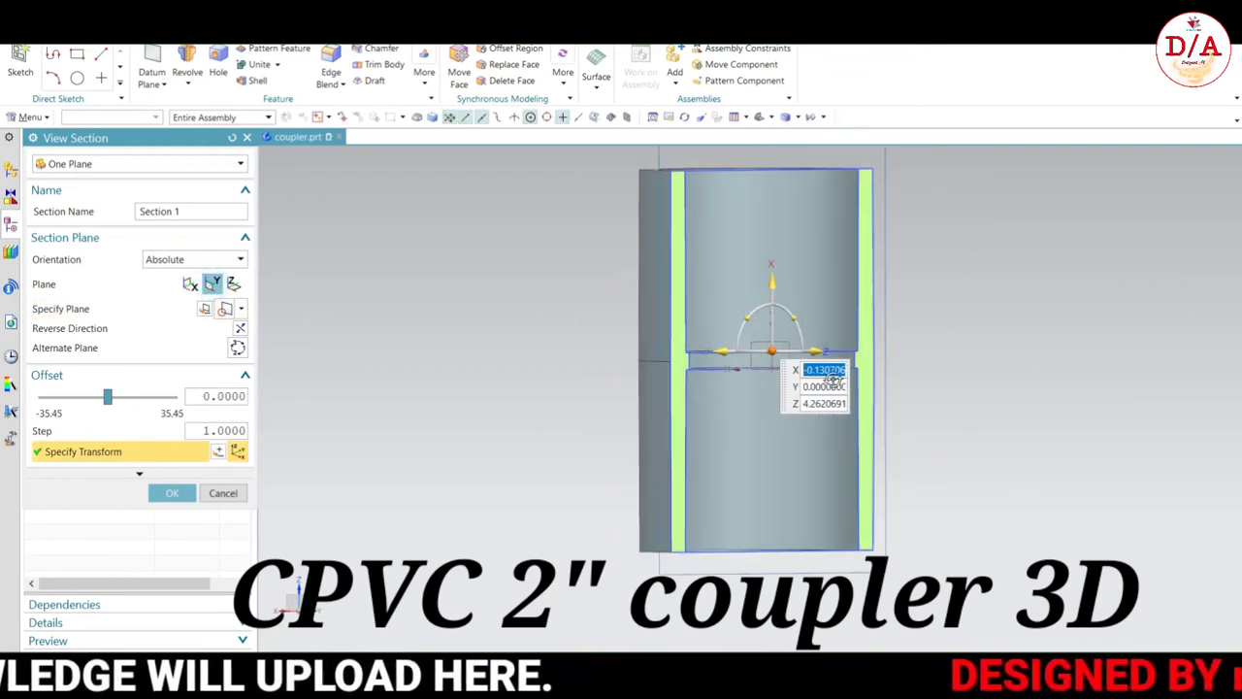
pyautogui.scroll(2, 901, 322)
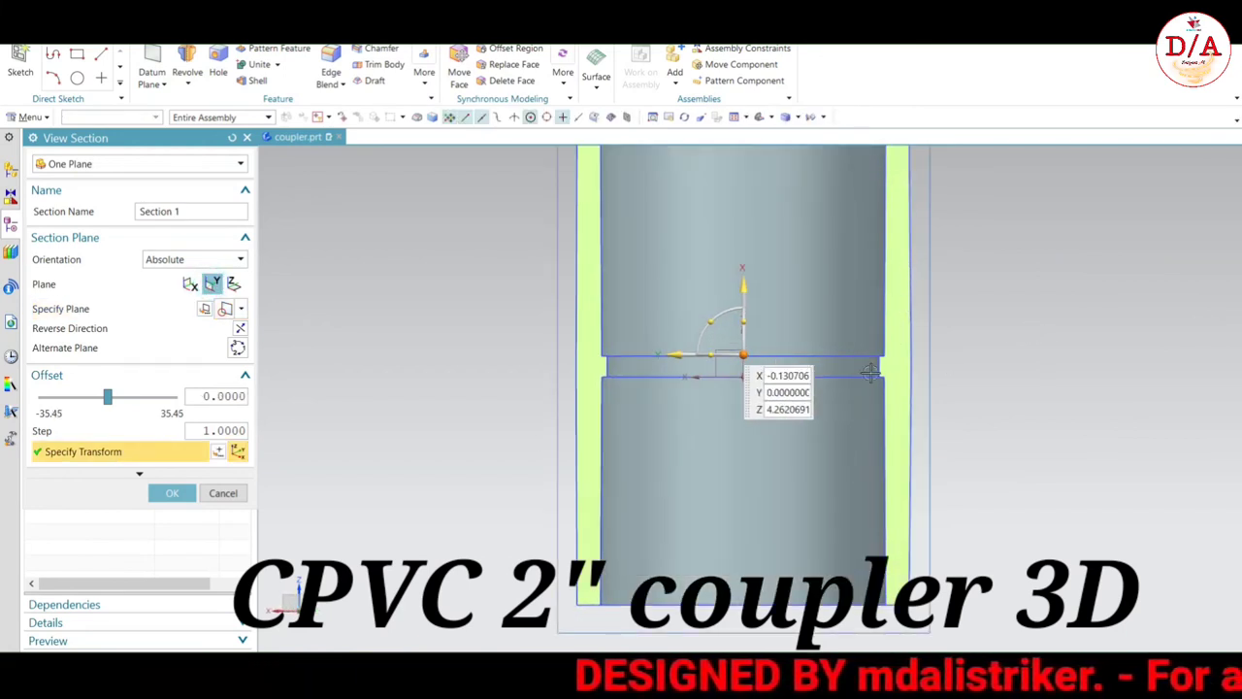
pyautogui.scroll(-2, 870, 373)
pyautogui.scroll(2, 907, 384)
pyautogui.scroll(-1, 787, 430)
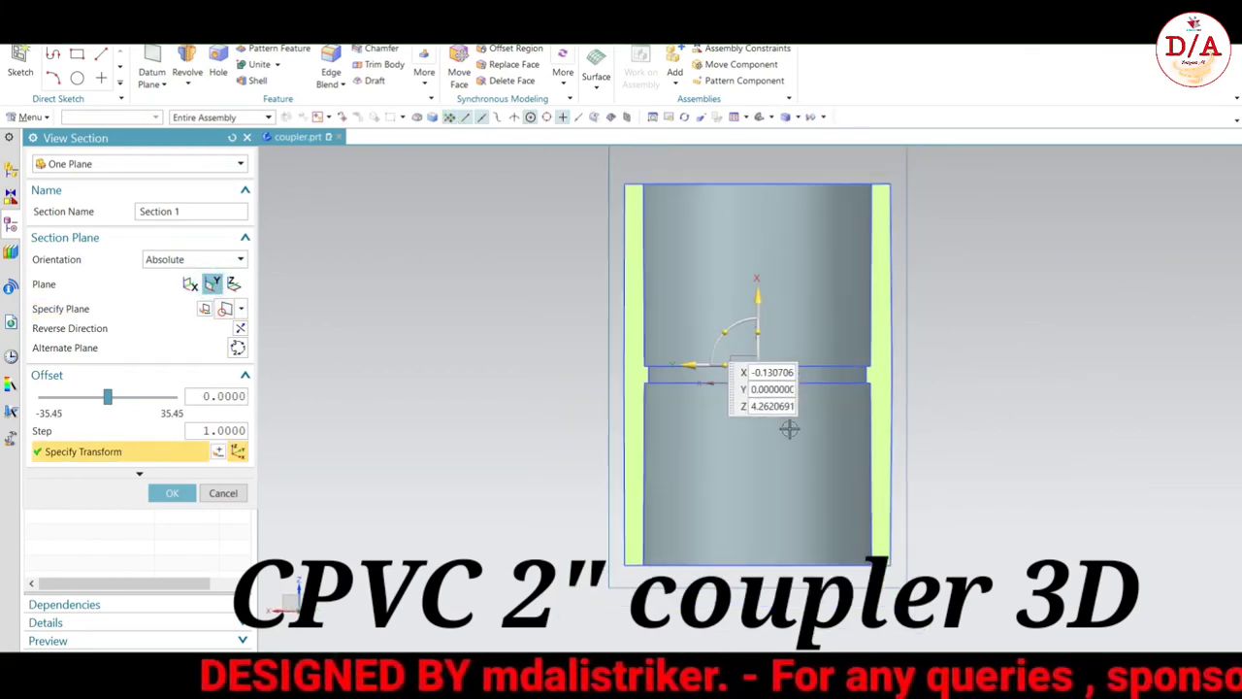
pyautogui.scroll(1, 907, 390)
pyautogui.click(223, 493)
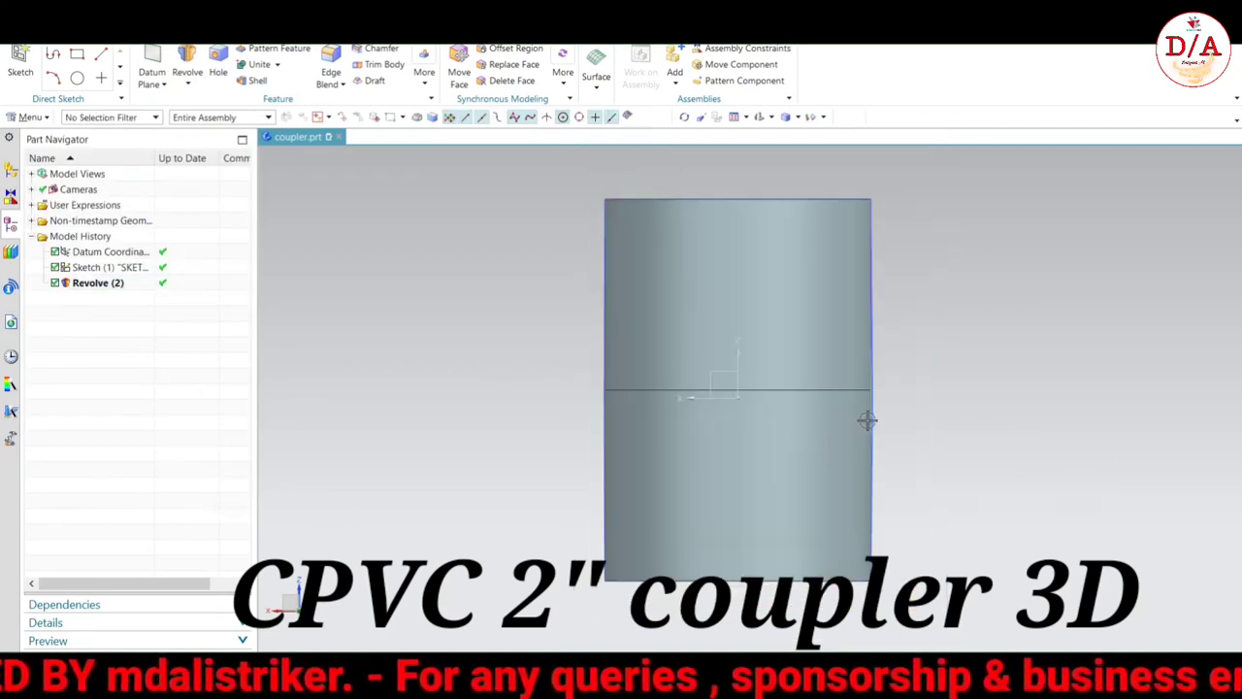
pyautogui.moveTo(868, 419); pyautogui.dragTo(939, 449, button='middle')
# - Recolour the coupler body from orange to blue through Edit Object Display (Ctrl+J)
pyautogui.hotkey('ctrl', 'j')
pyautogui.click(810, 347)
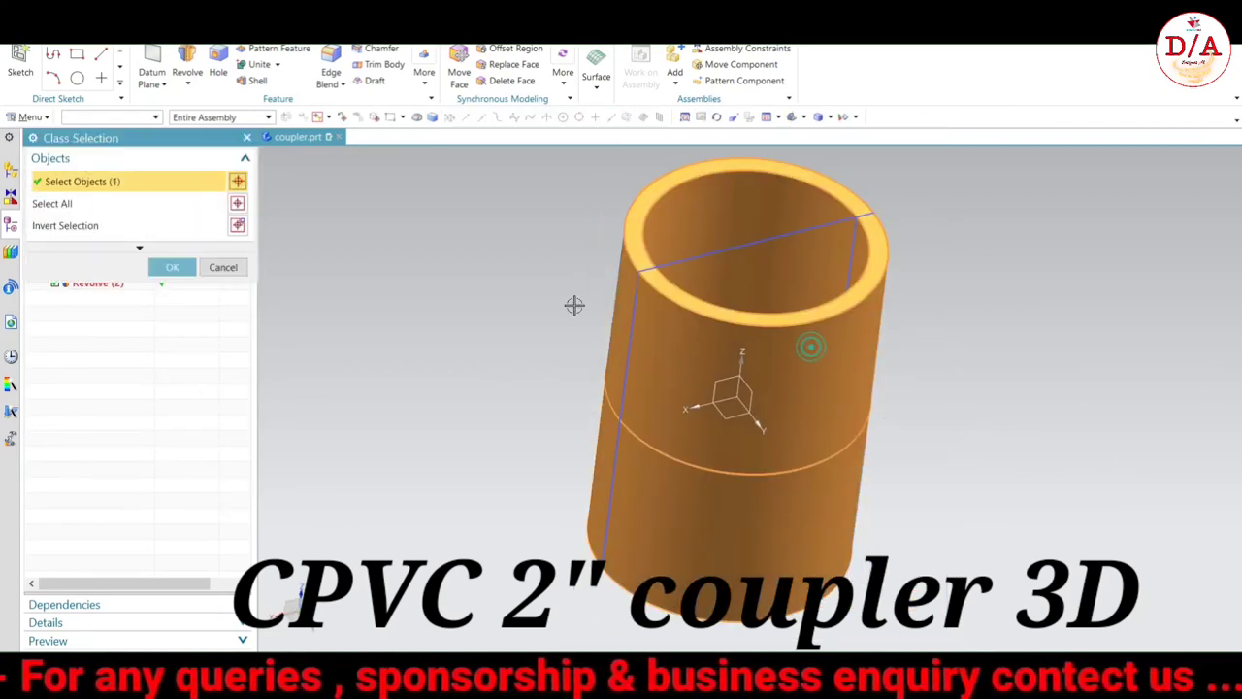
pyautogui.click(169, 275)
pyautogui.click(209, 203)
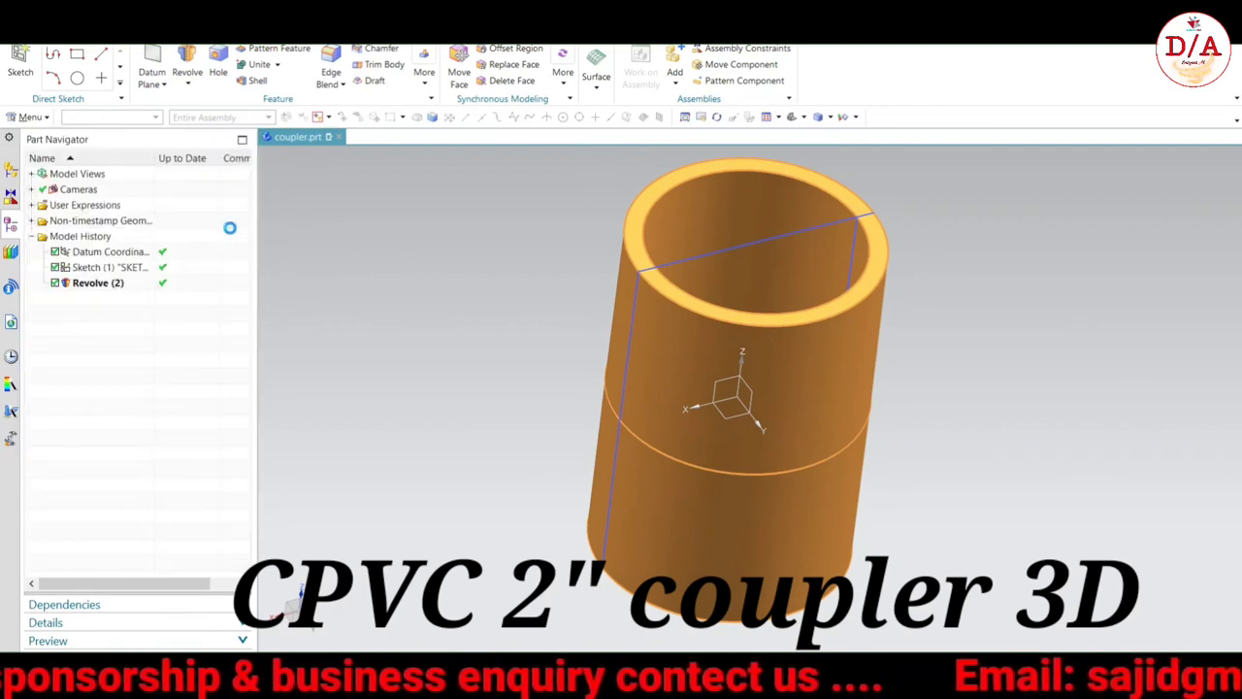
pyautogui.click(87, 179)
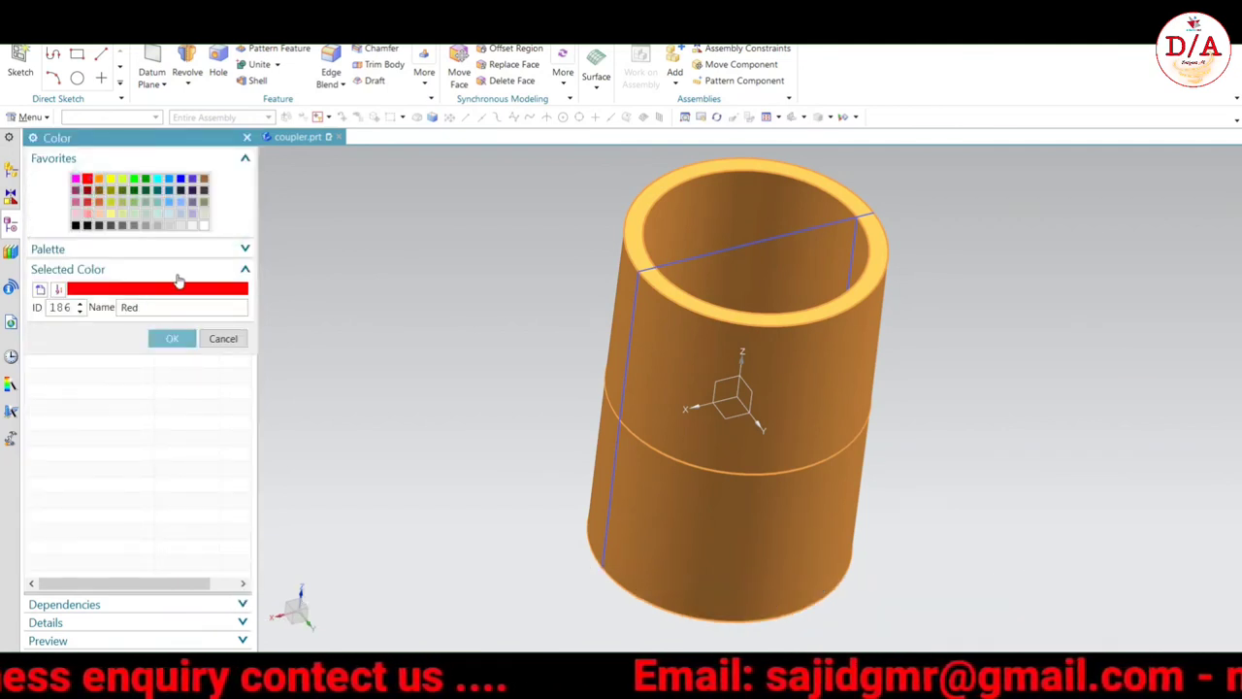
pyautogui.click(176, 341)
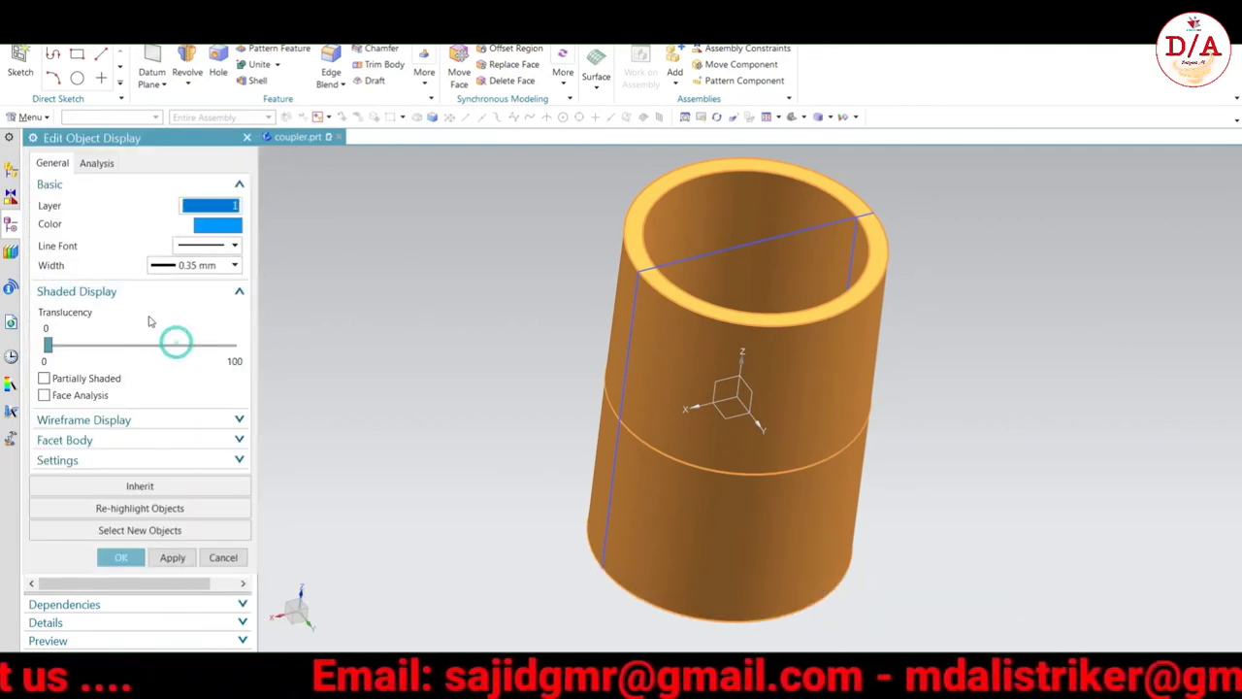
pyautogui.click(120, 557)
pyautogui.moveTo(1036, 300); pyautogui.dragTo(798, 384, button='middle')
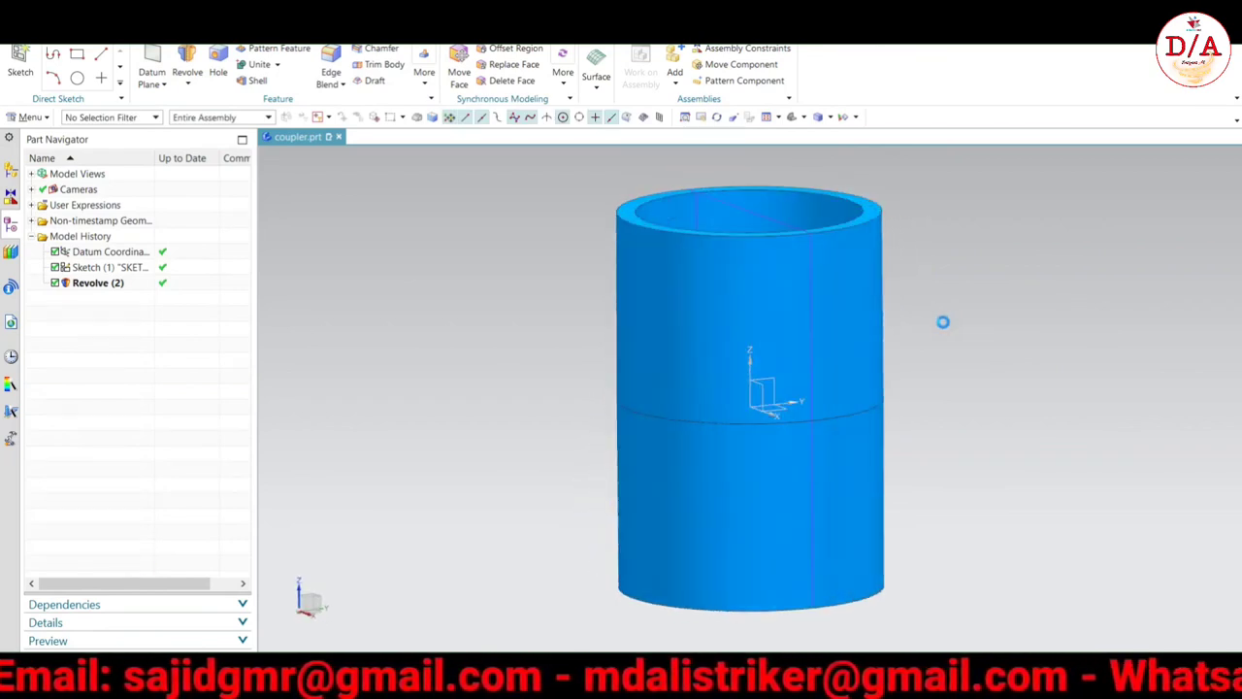